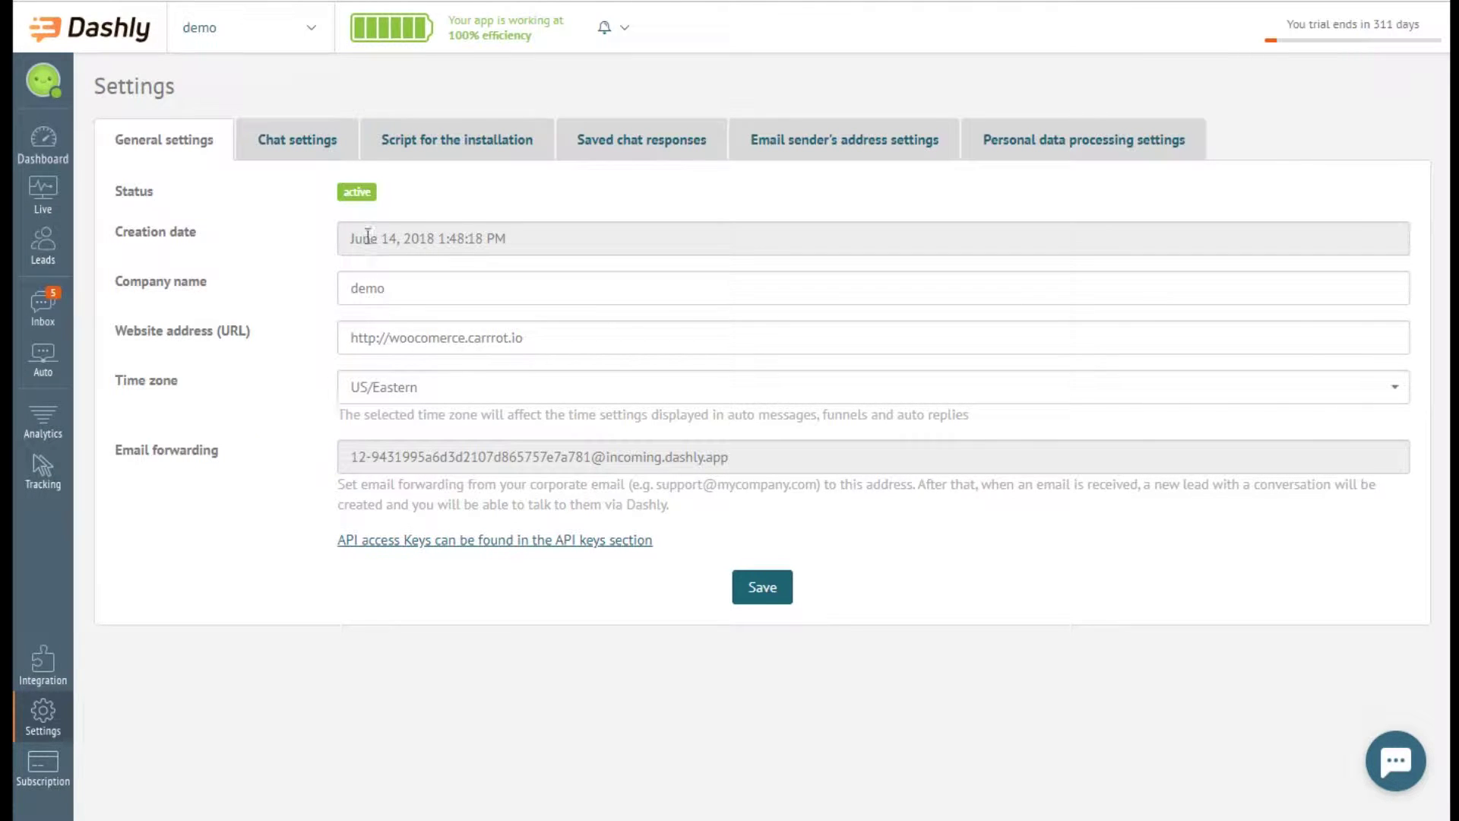
# Step: Open the chat settings and set the chat visibility to Visible
pyautogui.click(344, 144)
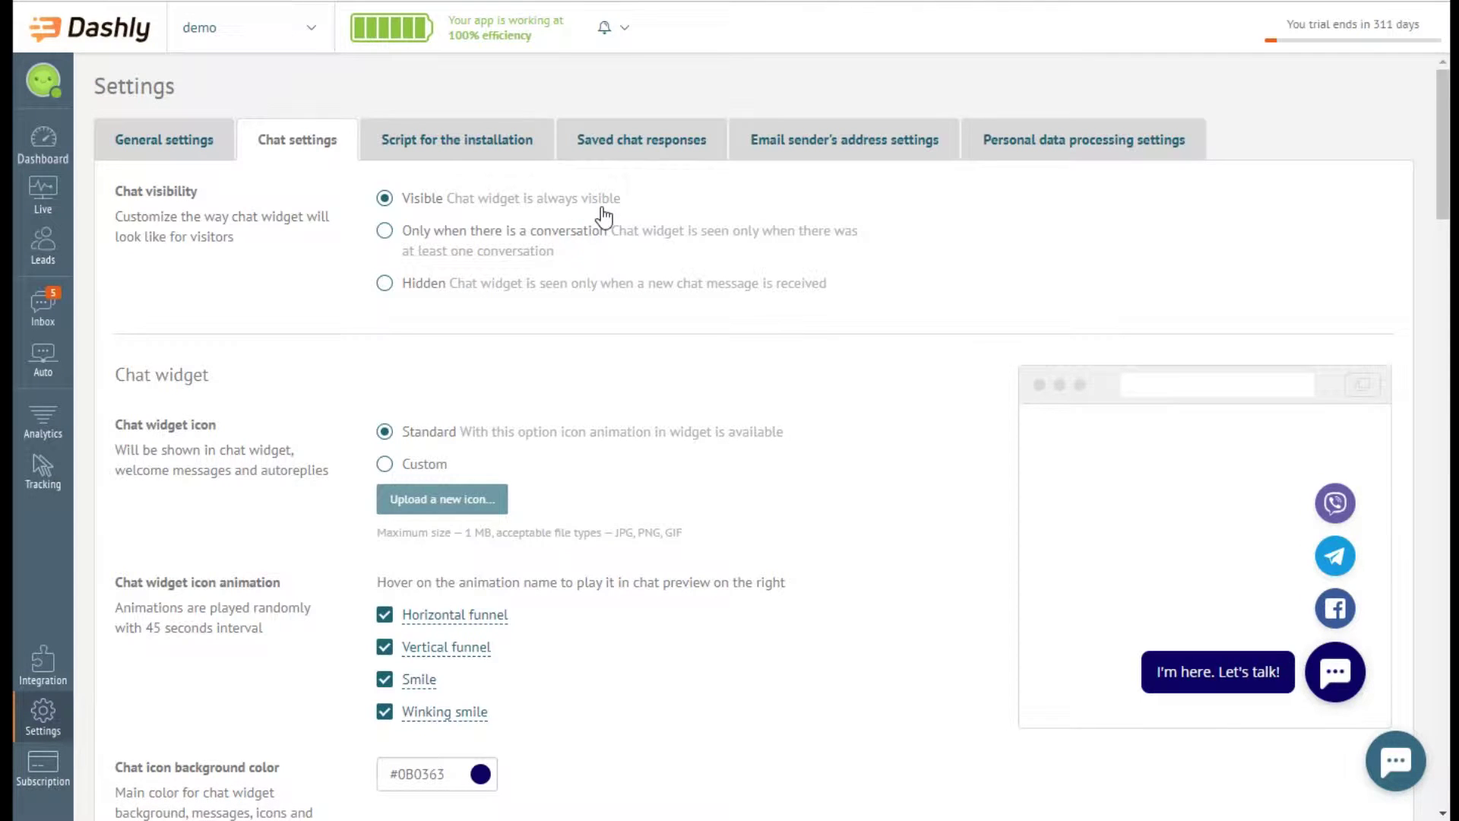
pyautogui.click(588, 259)
pyautogui.click(625, 200)
# Step: Try the Custom chat widget icon and return to Standard, and toggle the Vertical funnel animation off and on
pyautogui.scroll(-3, 741, 285)
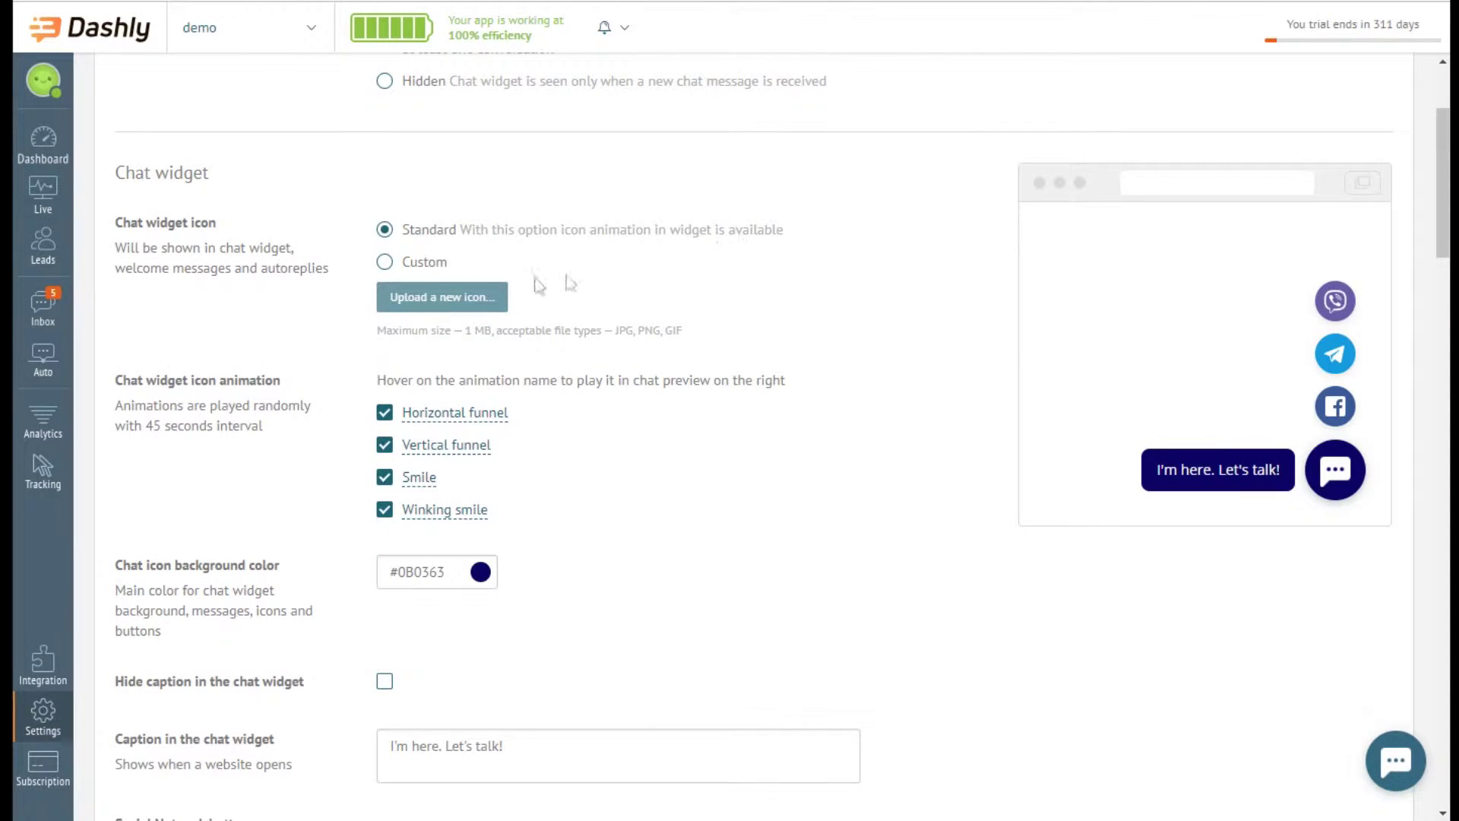
pyautogui.click(433, 262)
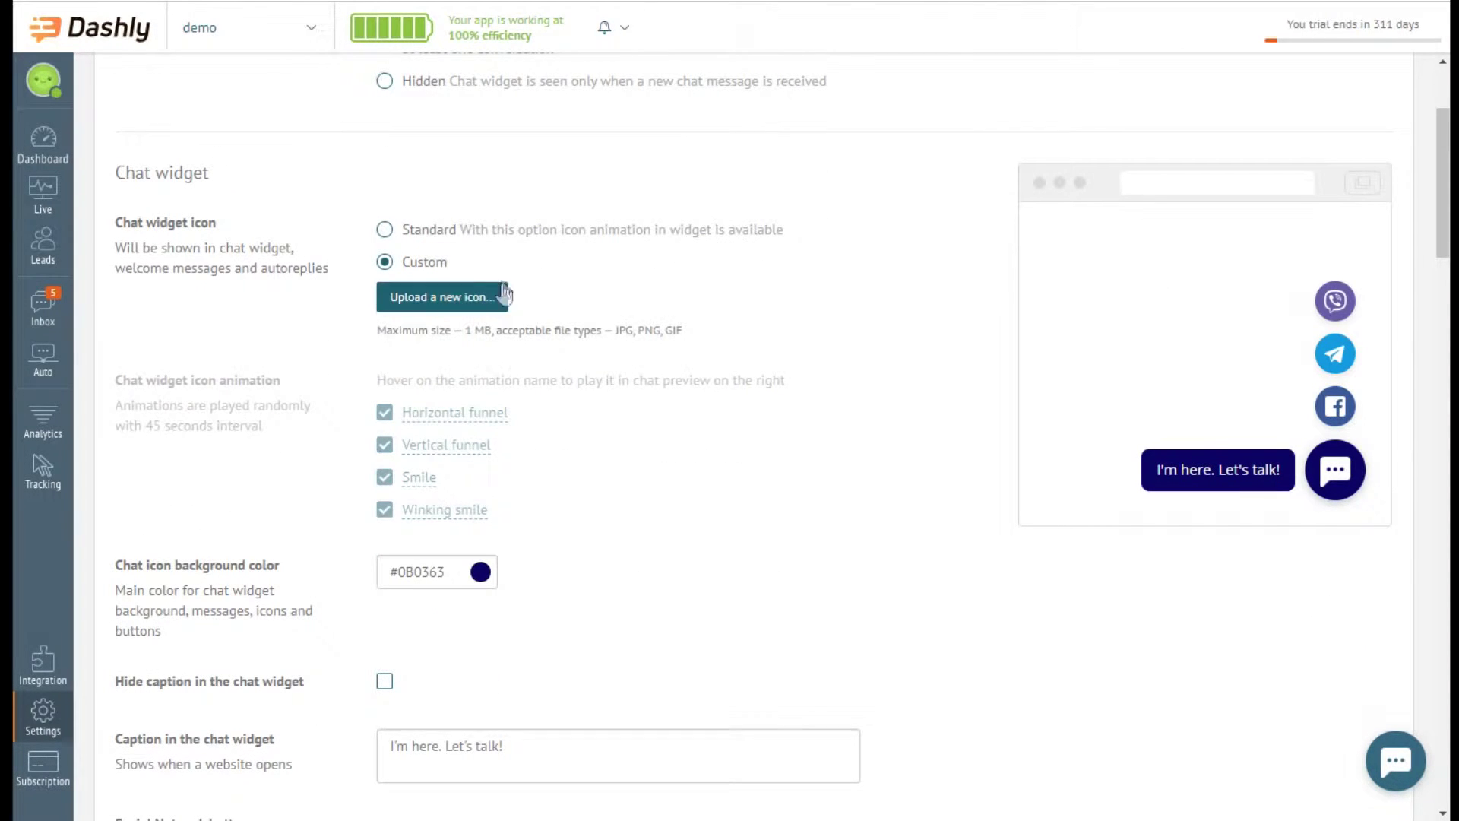
pyautogui.click(516, 237)
pyautogui.scroll(-1, 596, 362)
pyautogui.click(384, 344)
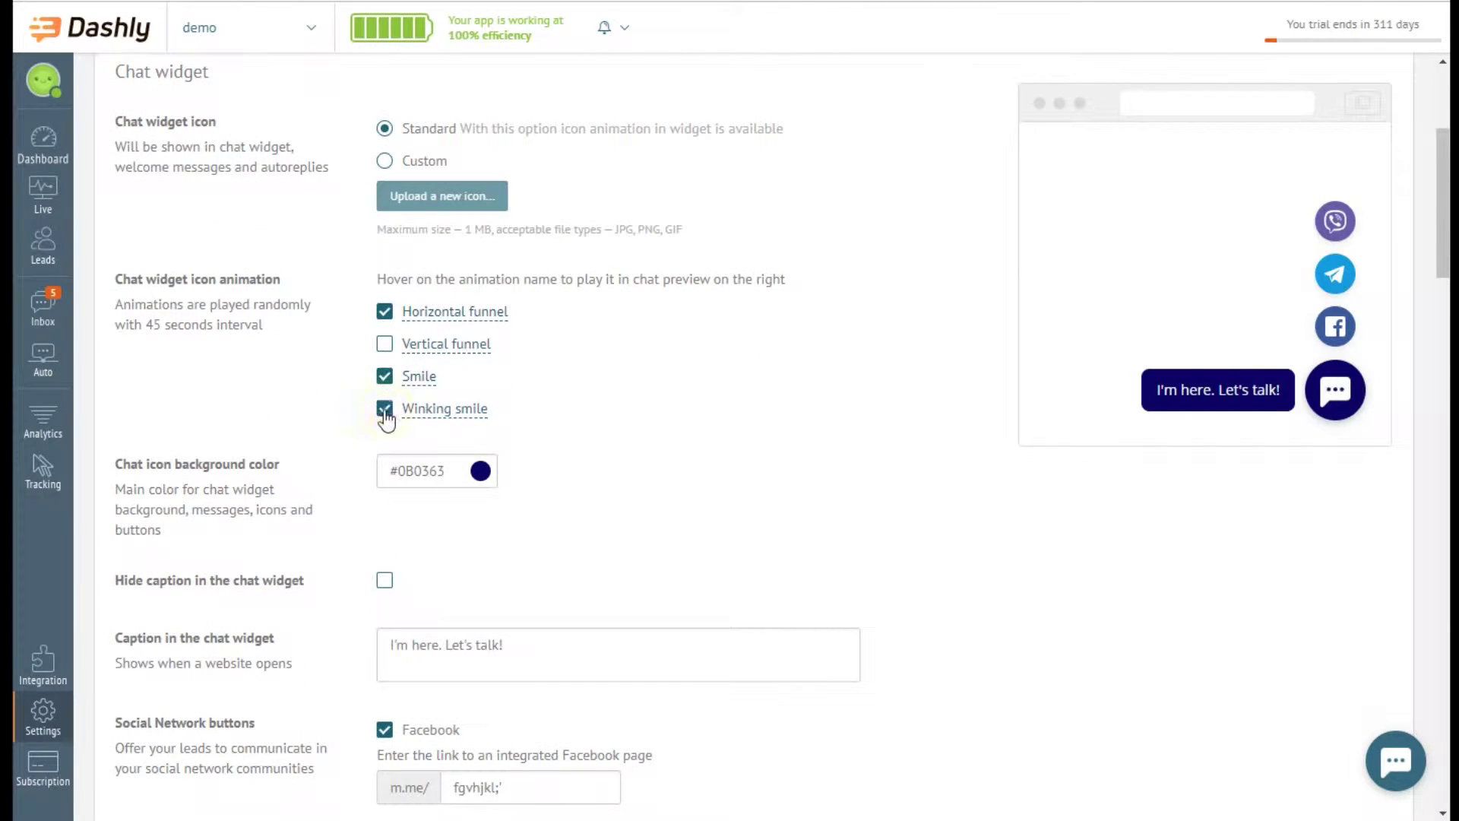
pyautogui.click(385, 344)
# Step: Set the chat icon background color to the dark blue #140C6E
pyautogui.scroll(-1, 668, 413)
pyautogui.click(426, 369)
pyautogui.click(613, 378)
pyautogui.moveTo(613, 378)
pyautogui.mouseDown()
pyautogui.moveTo(628, 335)
pyautogui.moveTo(656, 380)
pyautogui.mouseUp()
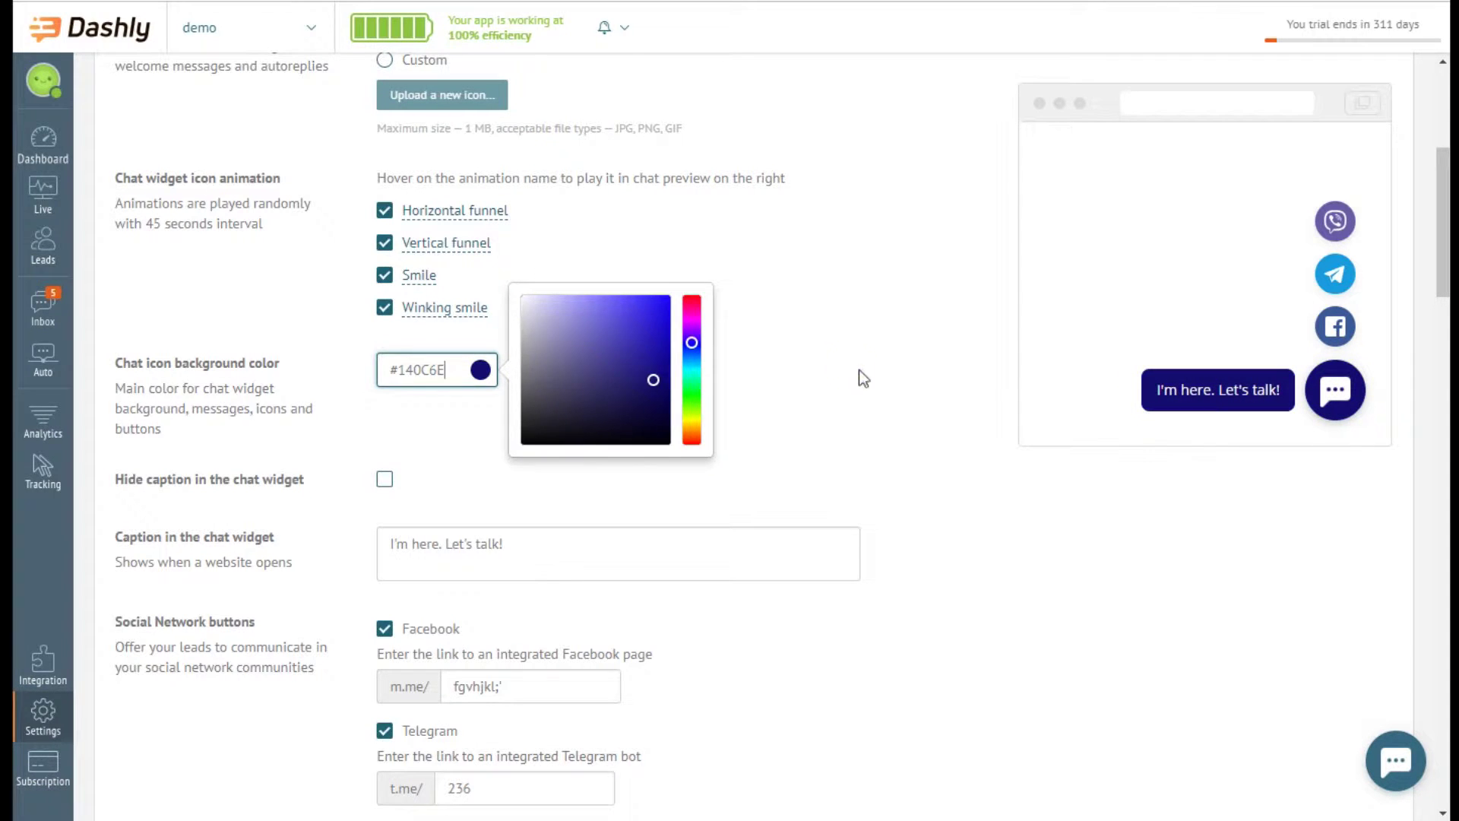
pyautogui.click(859, 370)
# Step: Change the caption in the chat widget to "I'm Dashly Demo. Let's talk!"
pyautogui.scroll(-1, 860, 382)
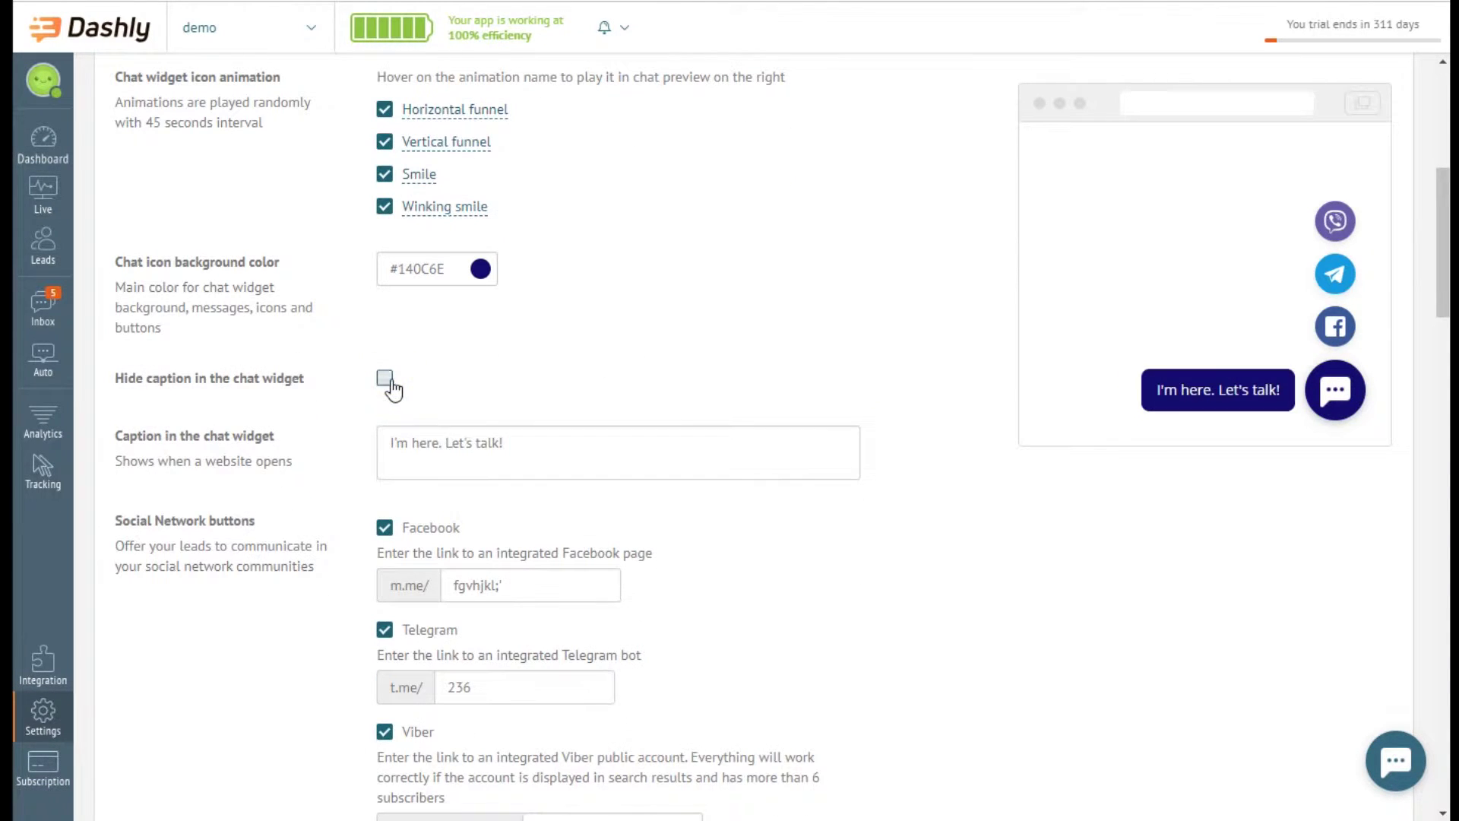
pyautogui.doubleClick(424, 442)
pyautogui.write('Dashly Demo')
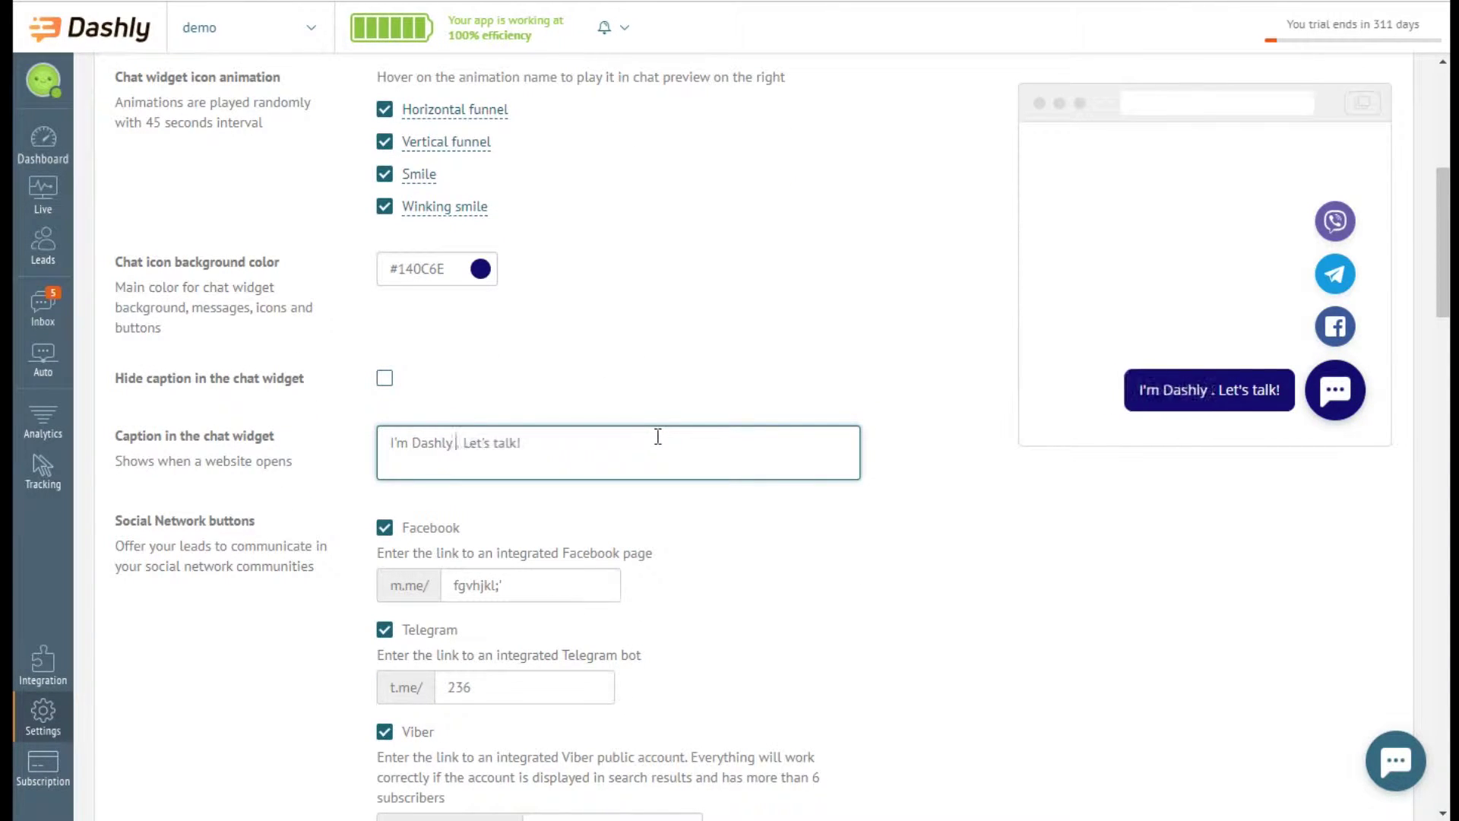
# Step: Toggle the Facebook, Telegram and Viber social network buttons off and on again
pyautogui.scroll(-2, 603, 433)
pyautogui.click(385, 325)
pyautogui.click(386, 327)
pyautogui.click(384, 427)
pyautogui.click(385, 427)
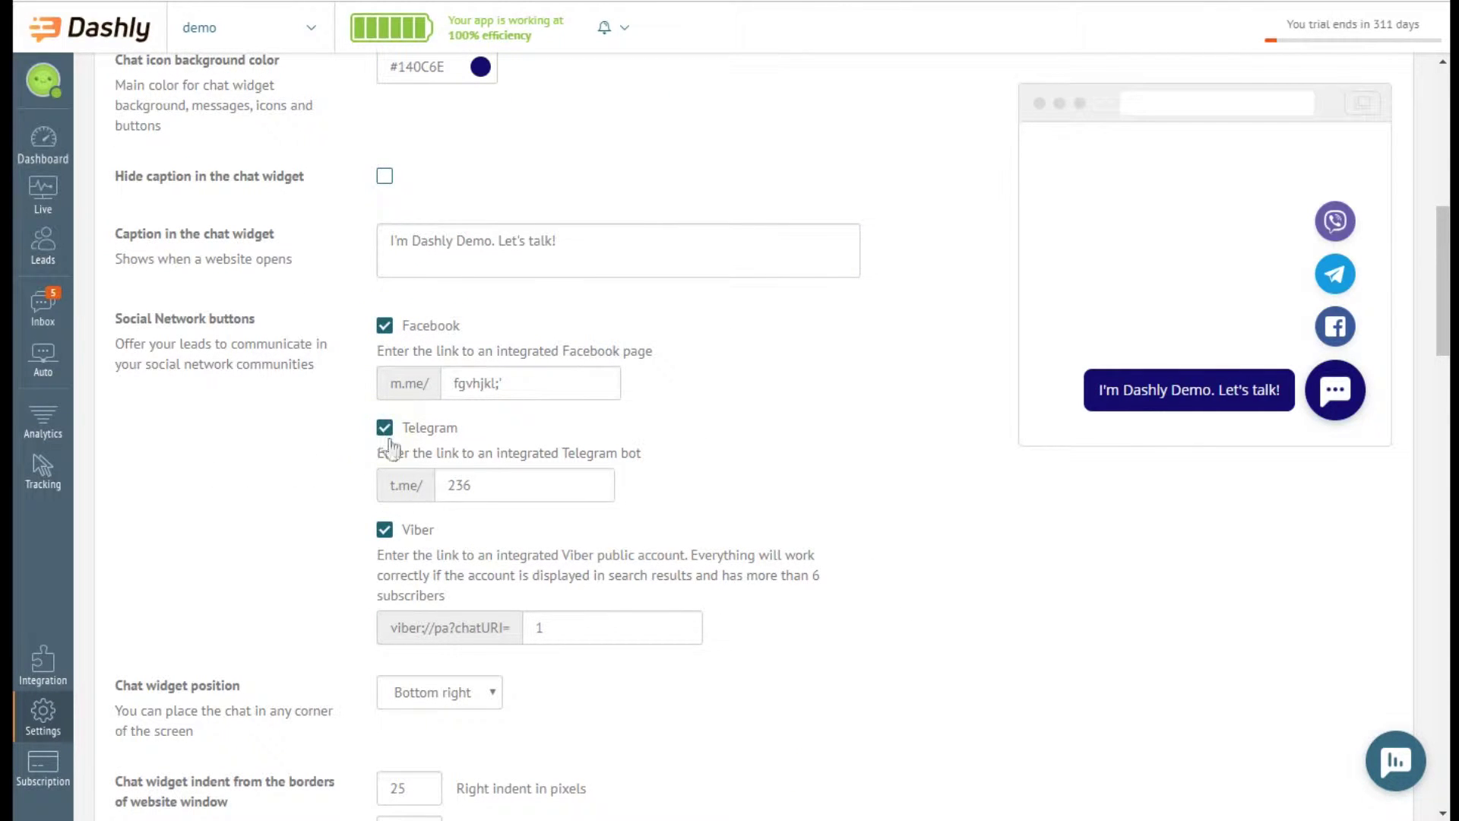
pyautogui.click(384, 530)
pyautogui.click(384, 541)
# Step: Try other corners for the chat widget position, including Top right, and return it to Bottom right
pyautogui.scroll(-3, 587, 533)
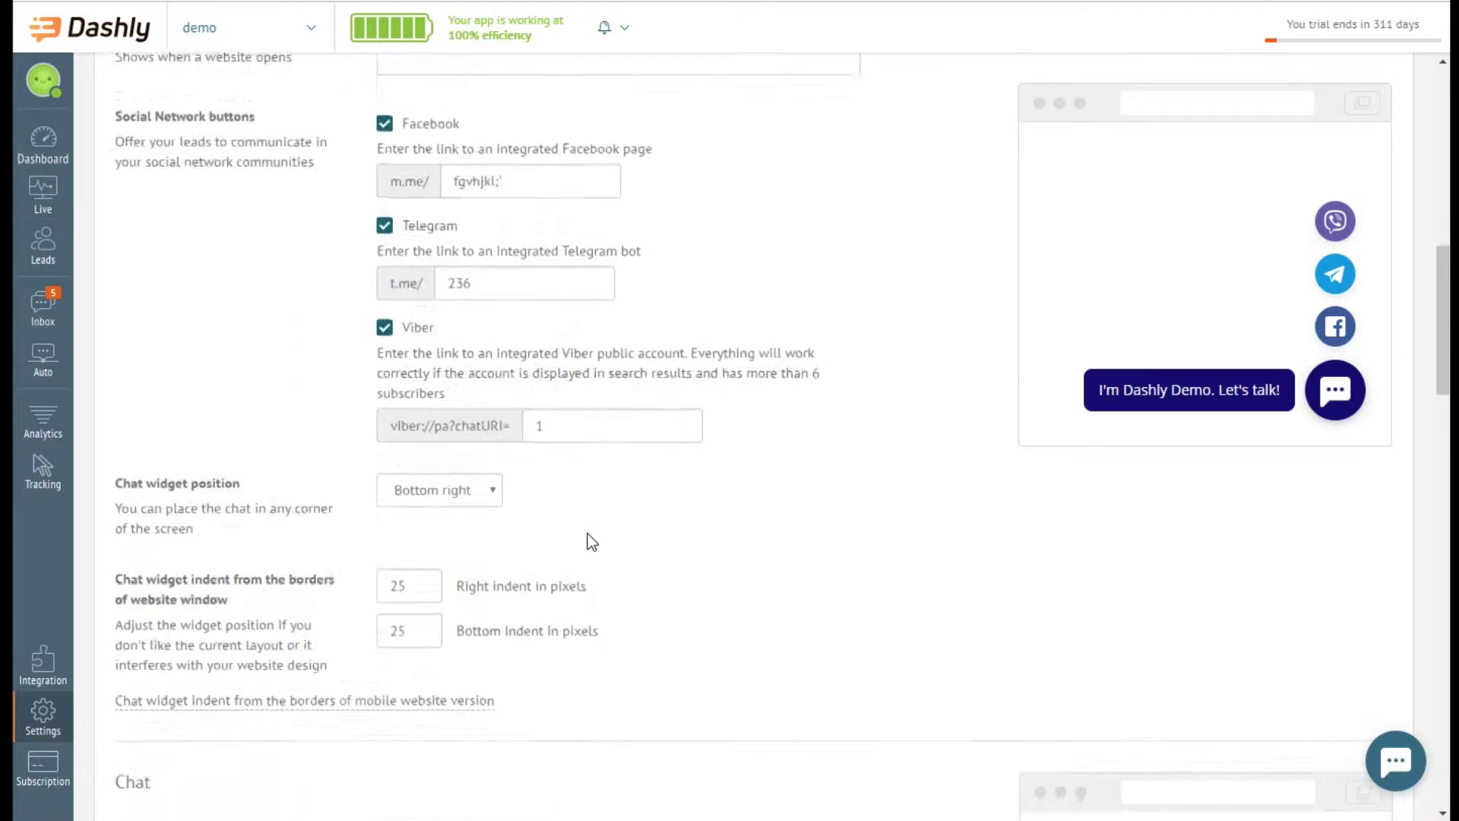
pyautogui.click(477, 389)
pyautogui.click(475, 456)
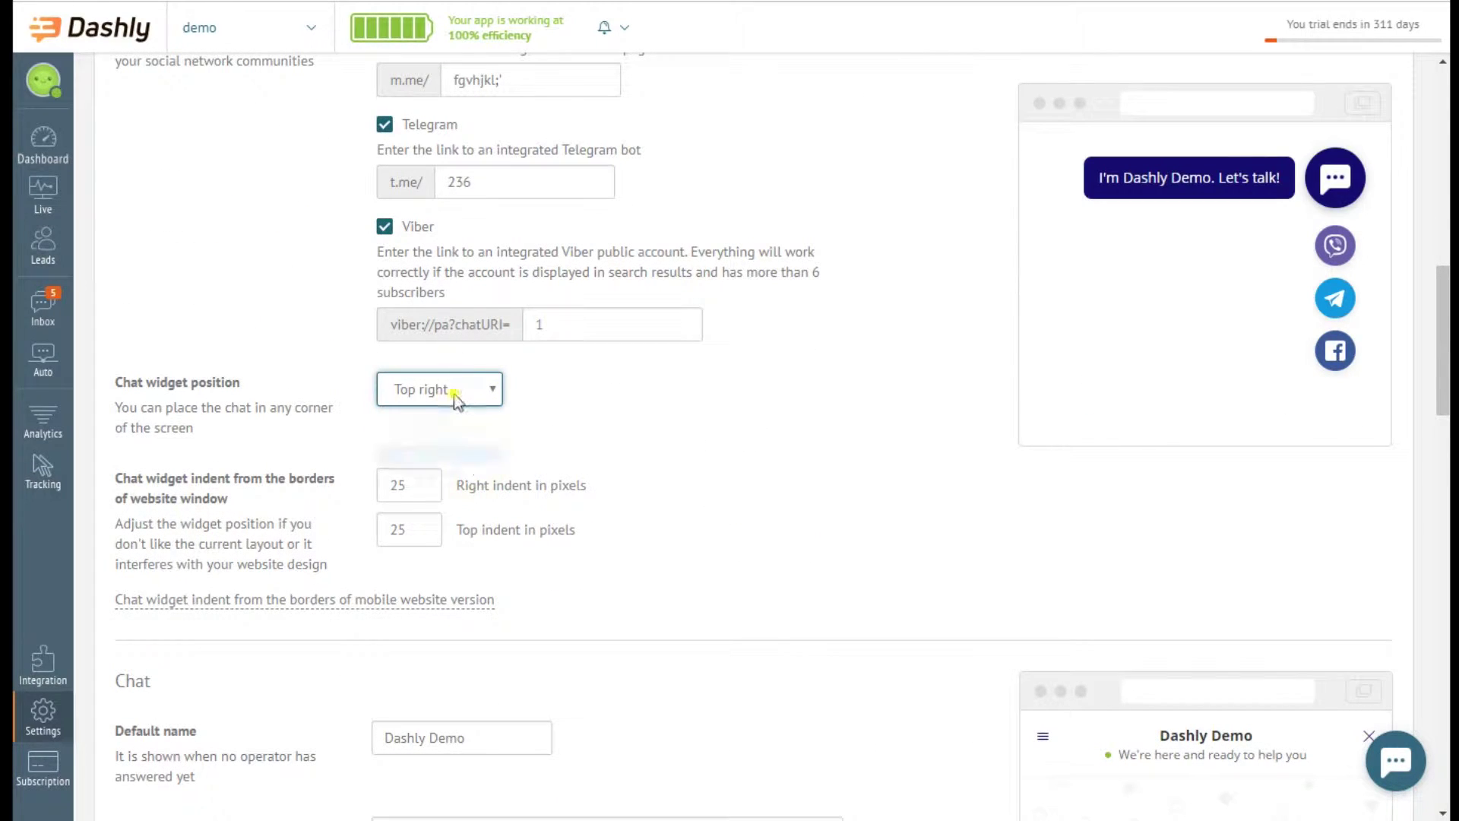
pyautogui.click(454, 391)
pyautogui.click(449, 435)
pyautogui.click(472, 389)
pyautogui.click(478, 417)
pyautogui.click(481, 389)
pyautogui.click(472, 474)
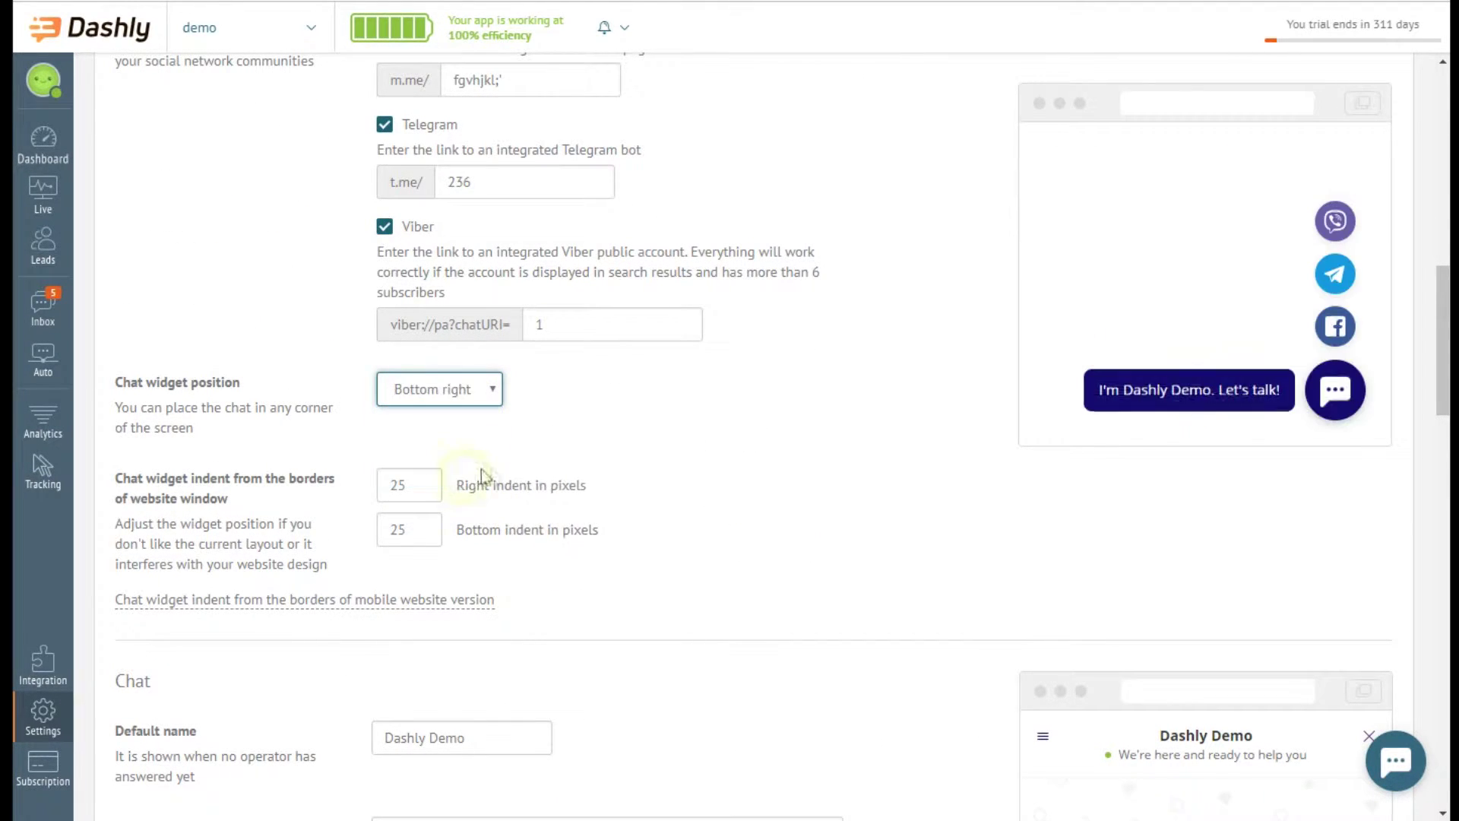
# Step: Try a larger right indent for the chat widget and reset it to 25 pixels
pyautogui.click(422, 483)
pyautogui.click(422, 482)
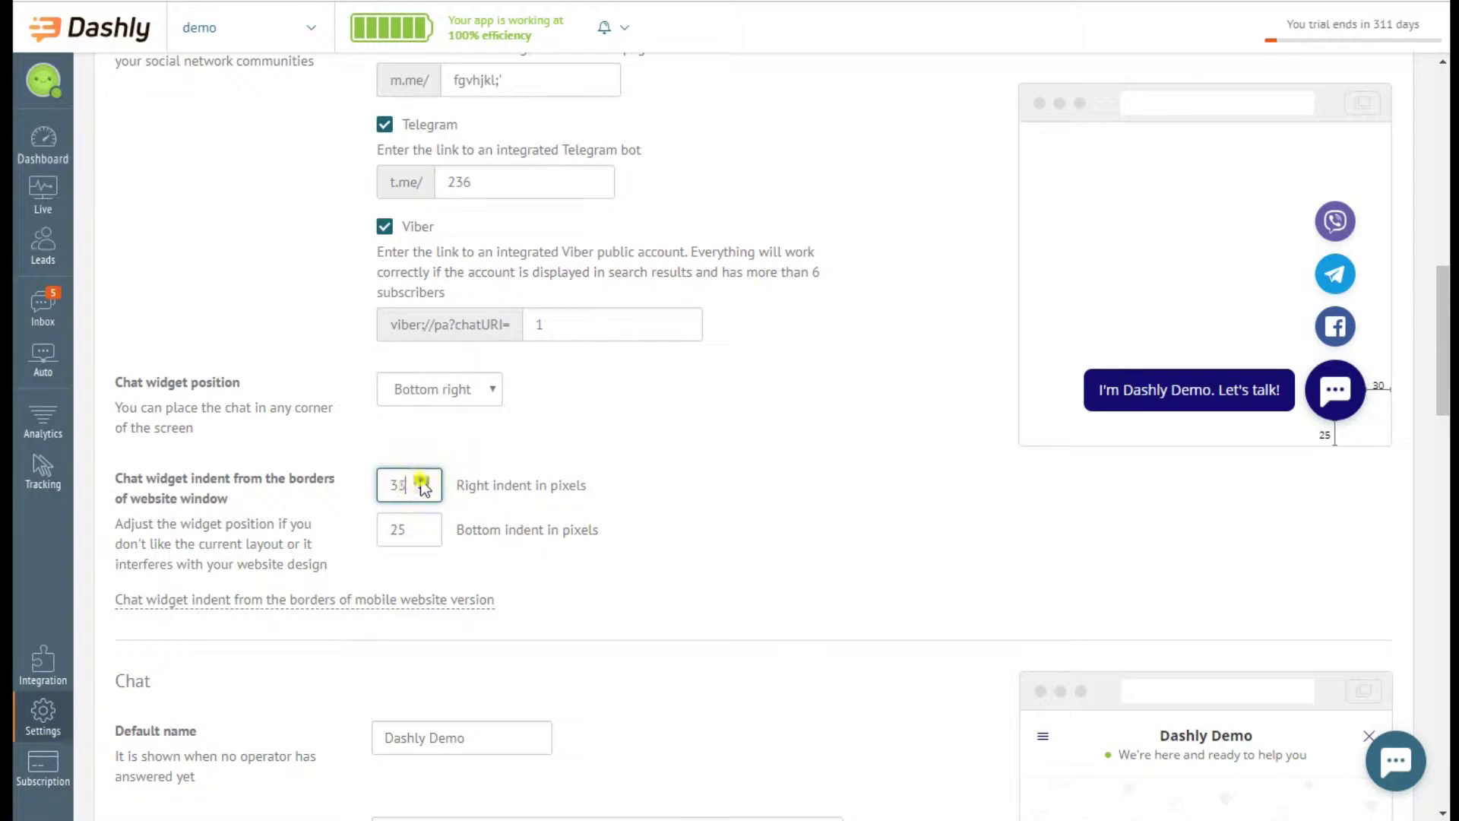
pyautogui.click(421, 490)
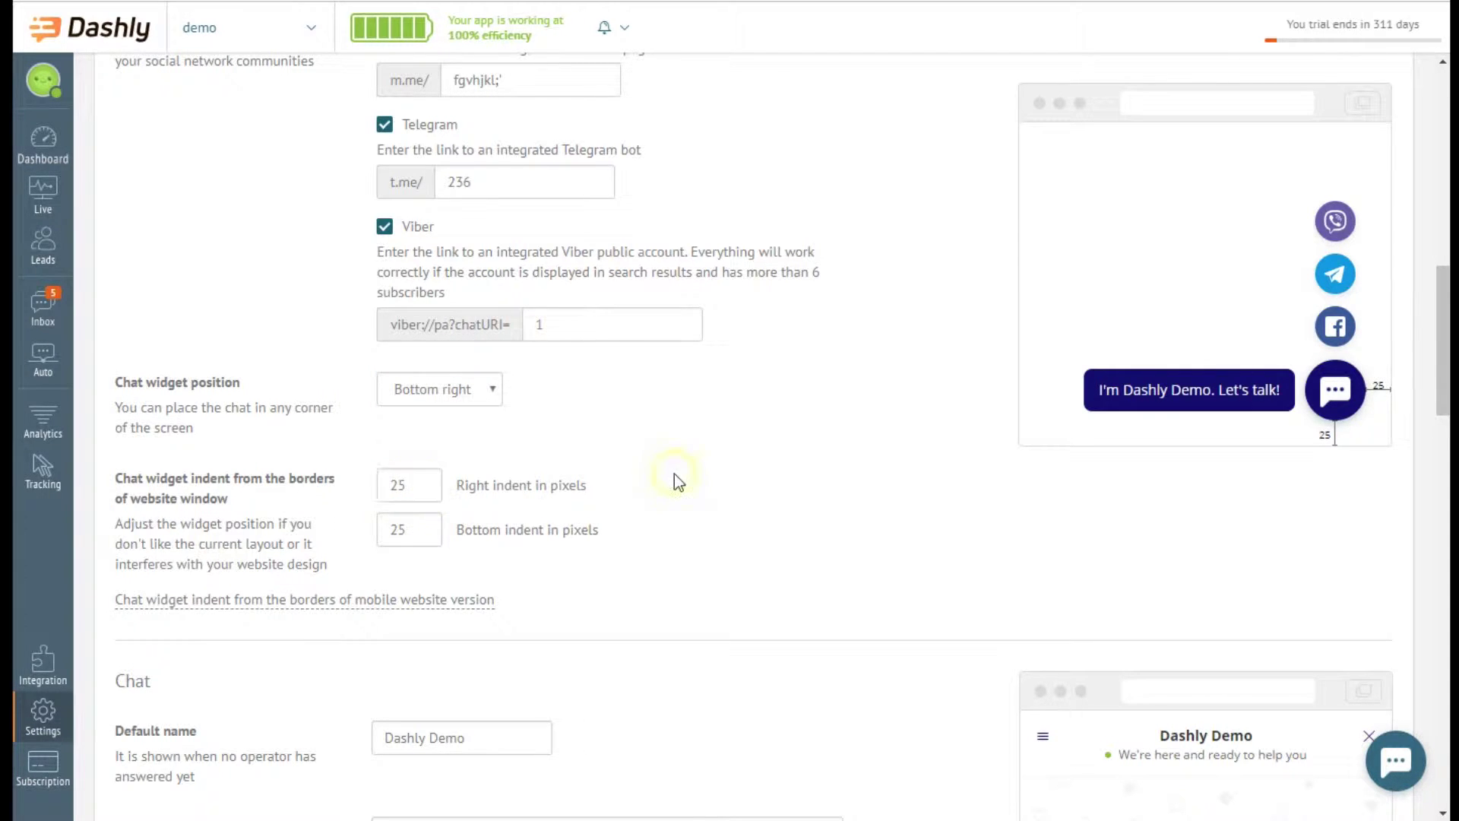
# Step: Clear the chat's default name and undo the deletion to restore Dashly Demo
pyautogui.scroll(-4, 673, 472)
pyautogui.scroll(-3, 785, 364)
pyautogui.doubleClick(404, 232)
pyautogui.press('BackSpace')
pyautogui.hotkey('ctrl', 'z')
# Step: Shorten the greeting to "Ask a question or share your opinion" and keep support team evaluation enabled
pyautogui.click(799, 349)
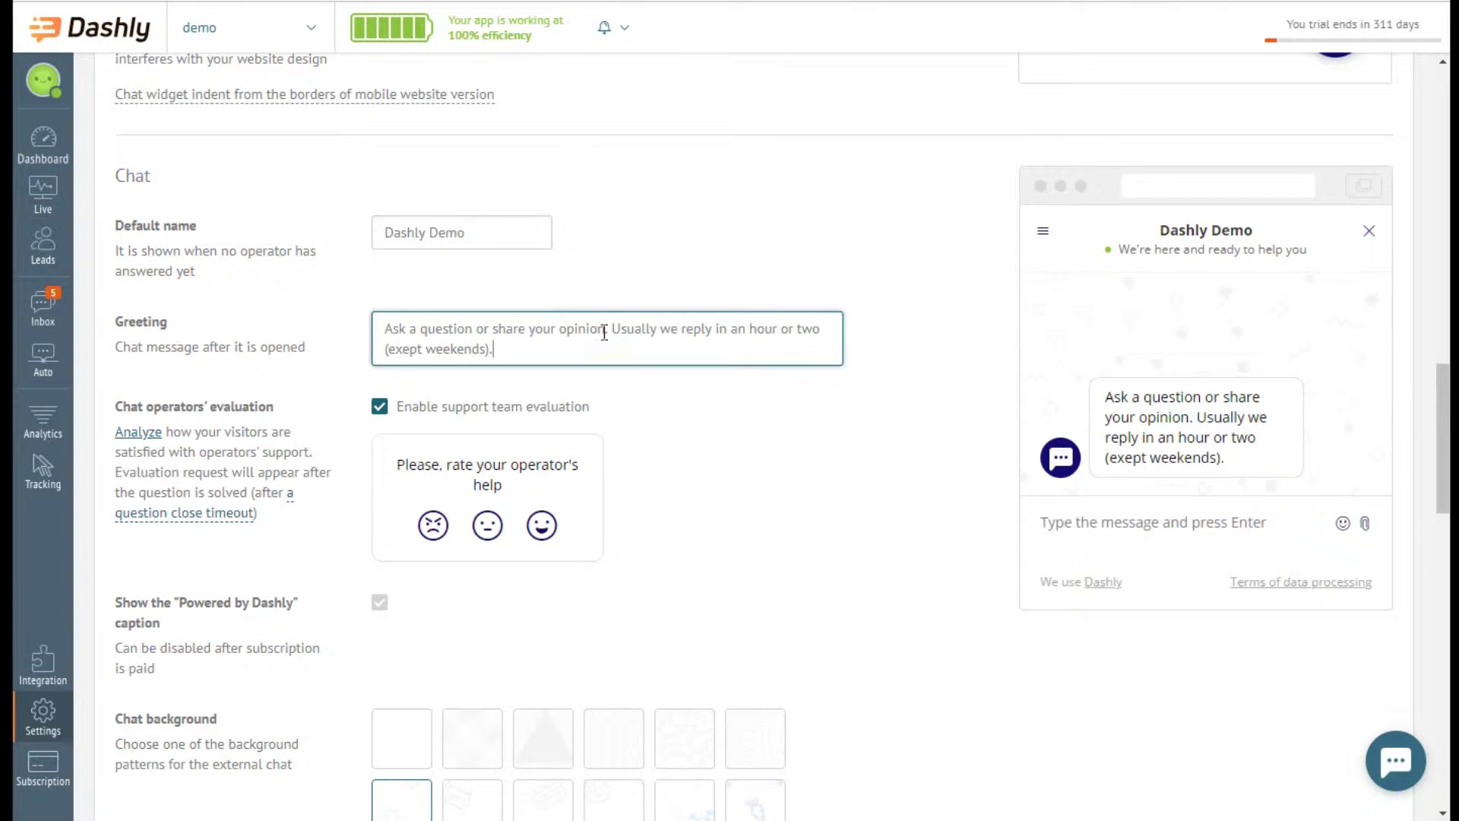
pyautogui.moveTo(606, 328); pyautogui.dragTo(639, 371)
pyautogui.press('BackSpace')
pyautogui.click(578, 417)
pyautogui.click(578, 417)
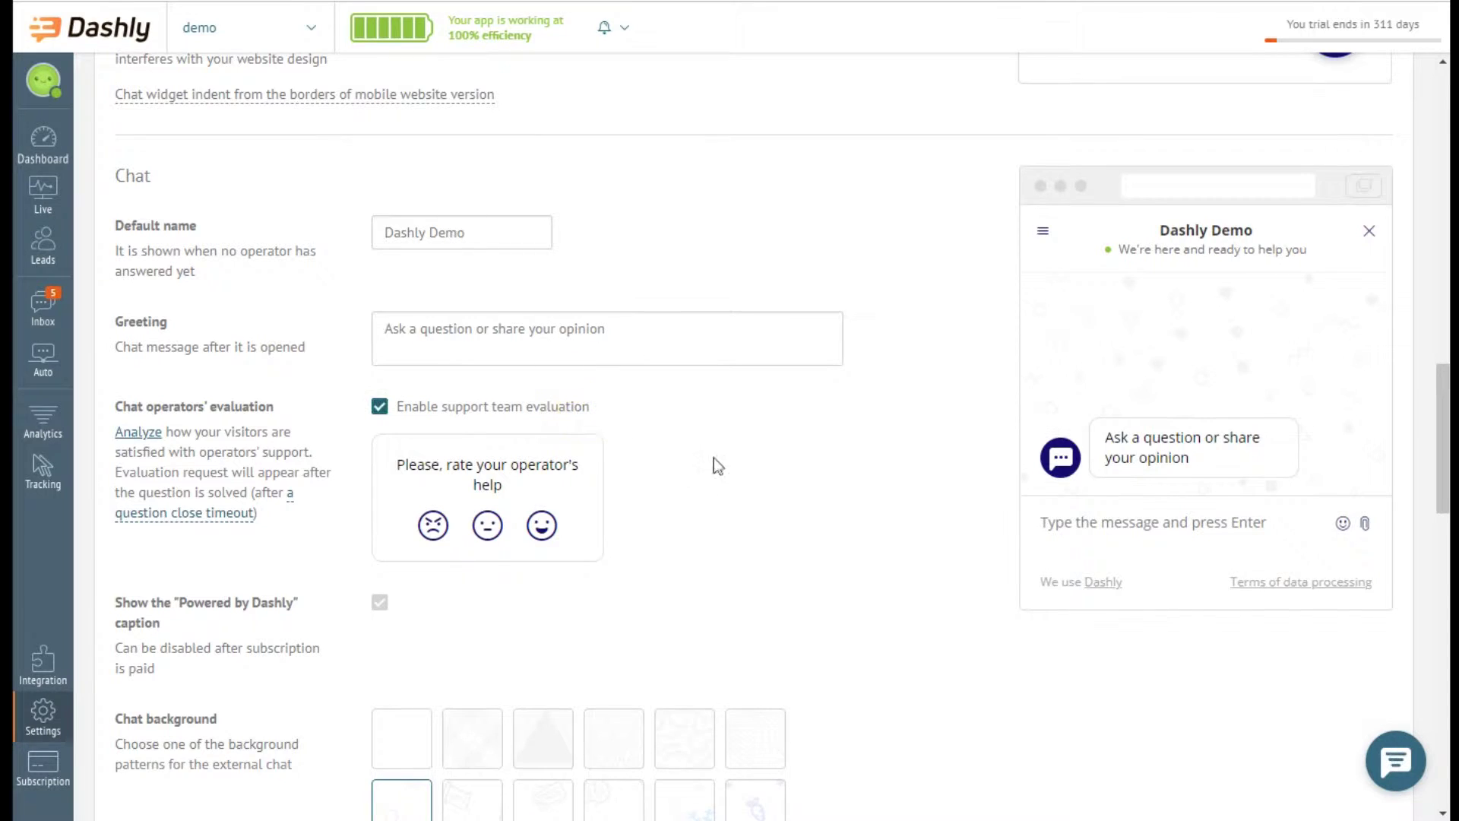
# Step: Try several chat background patterns and reselect the first pattern in the second row
pyautogui.scroll(-3, 919, 437)
pyautogui.scroll(3, 919, 445)
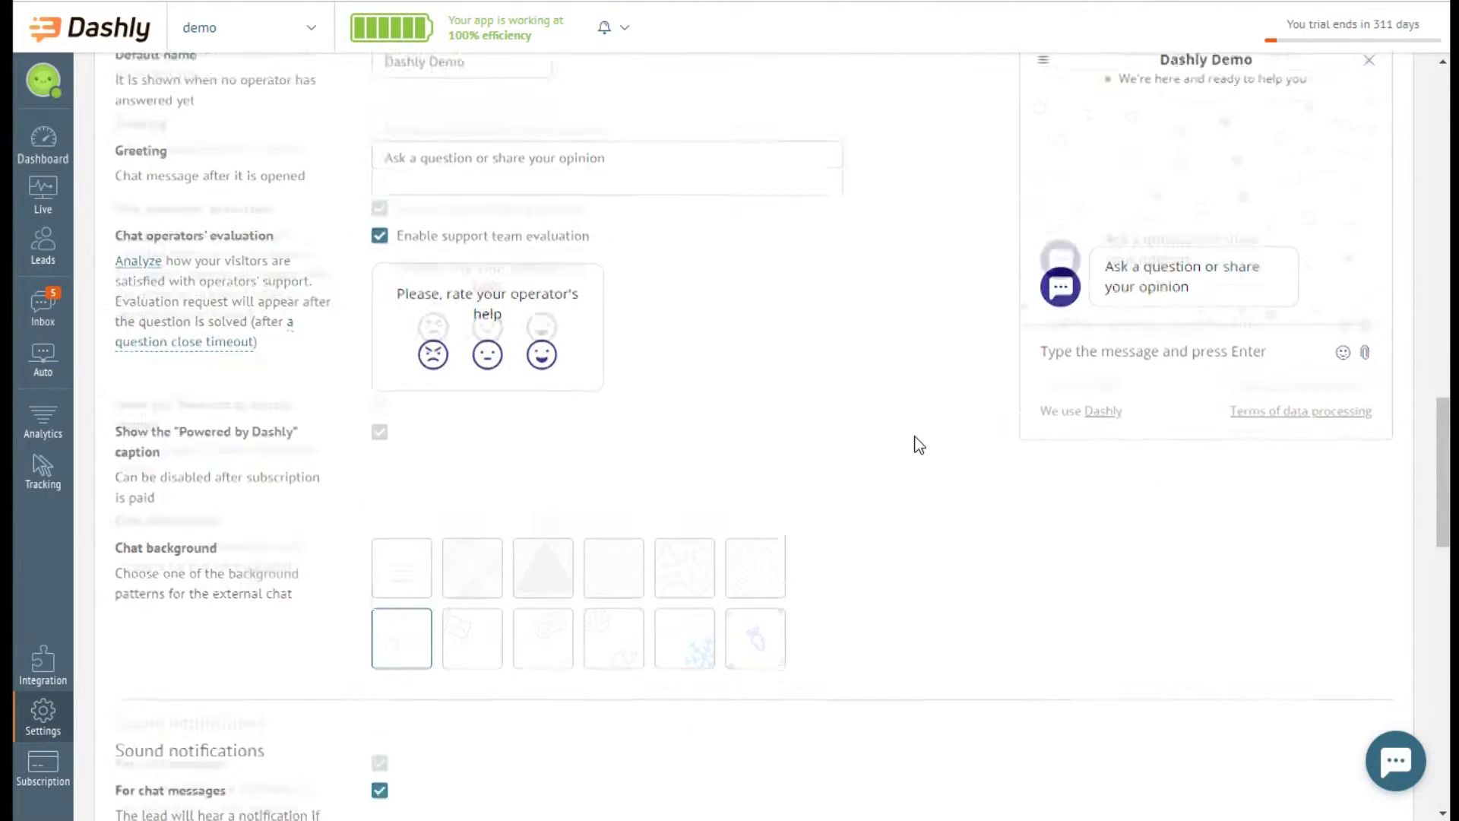
pyautogui.click(537, 655)
pyautogui.click(629, 708)
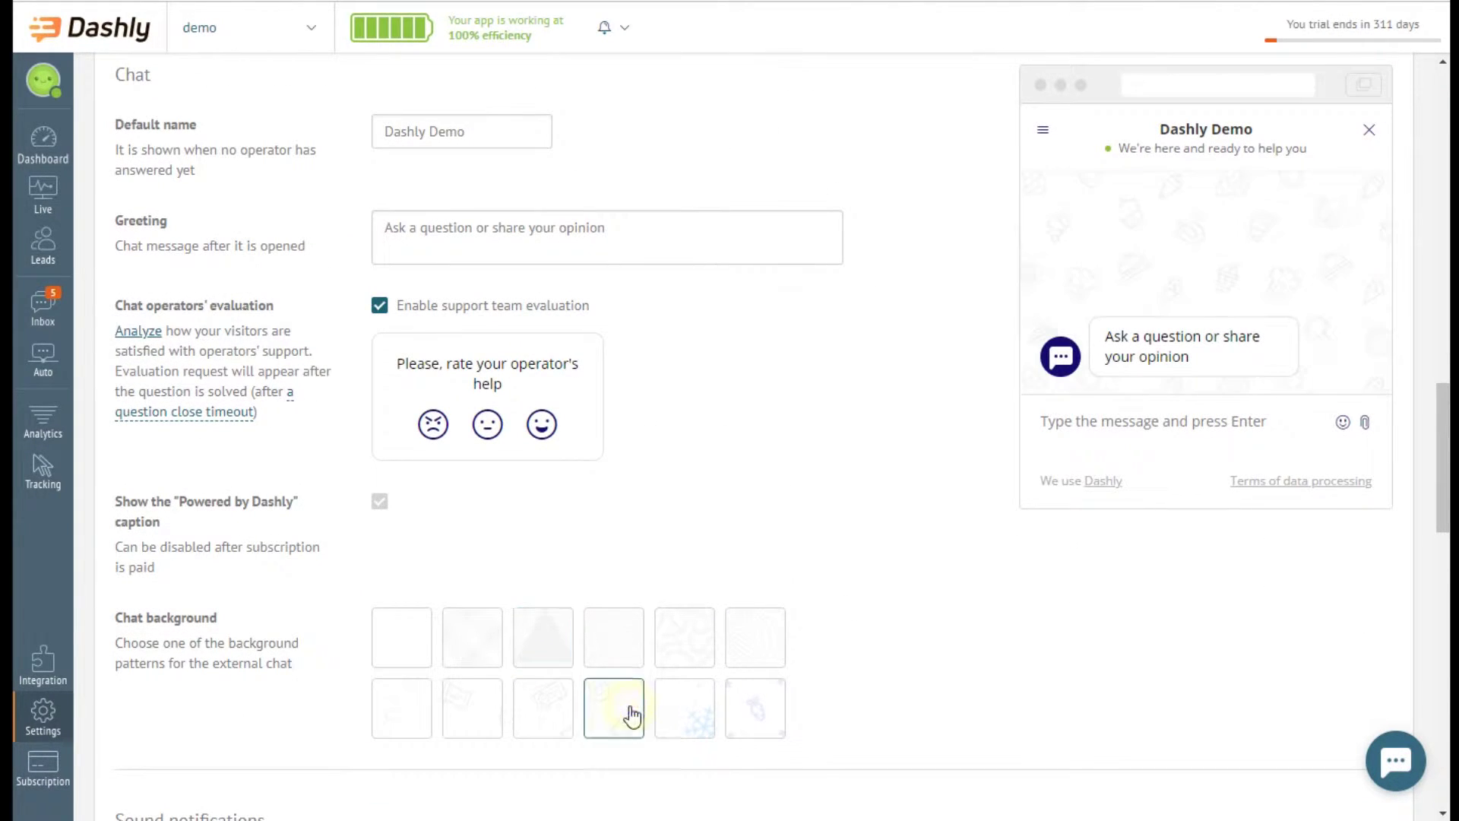
pyautogui.click(759, 713)
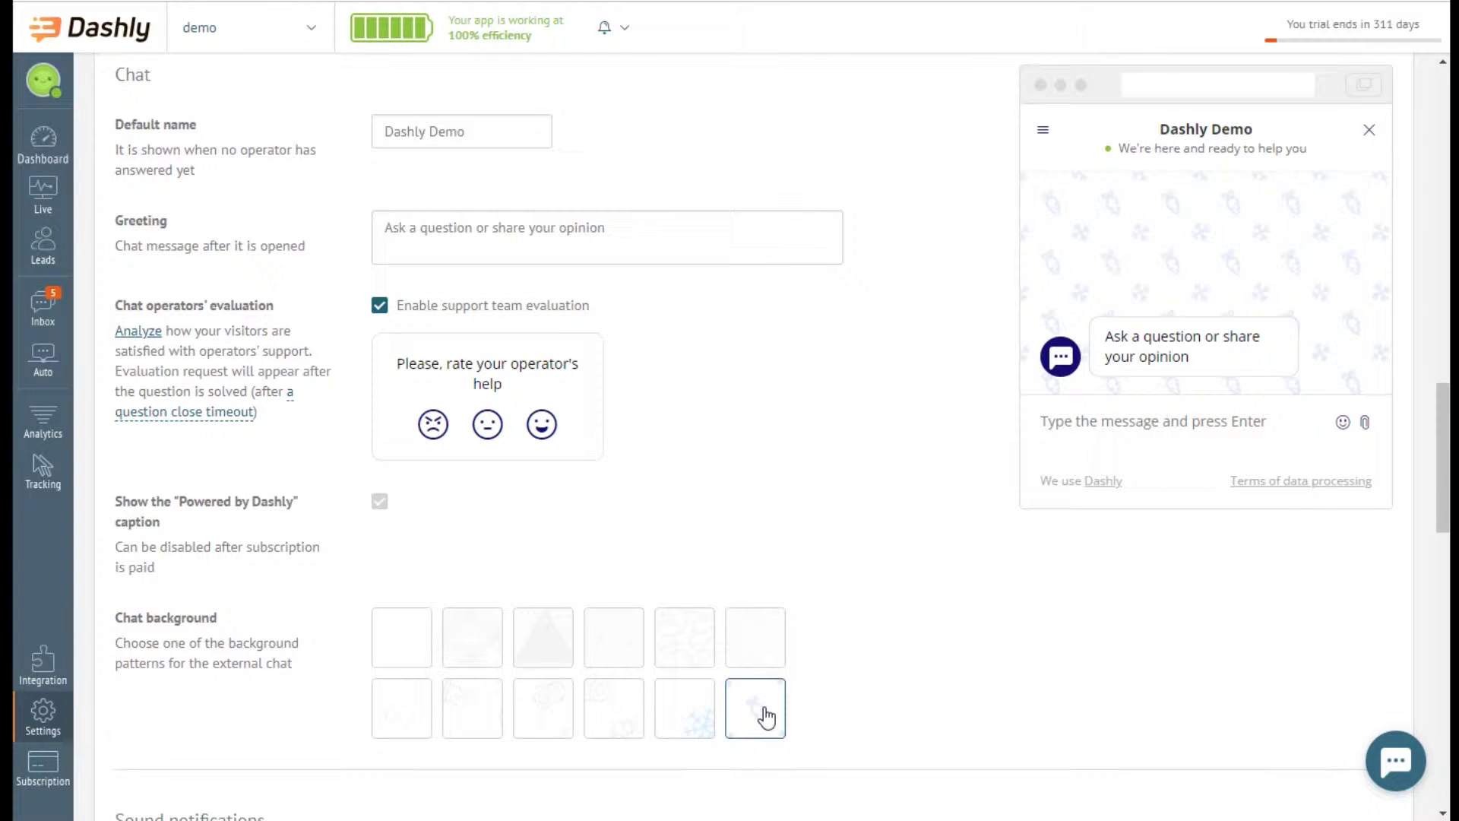
pyautogui.click(394, 722)
# Step: Toggle the sound for auto and manual messages off and on, and do the same for status displaying
pyautogui.scroll(-4, 801, 604)
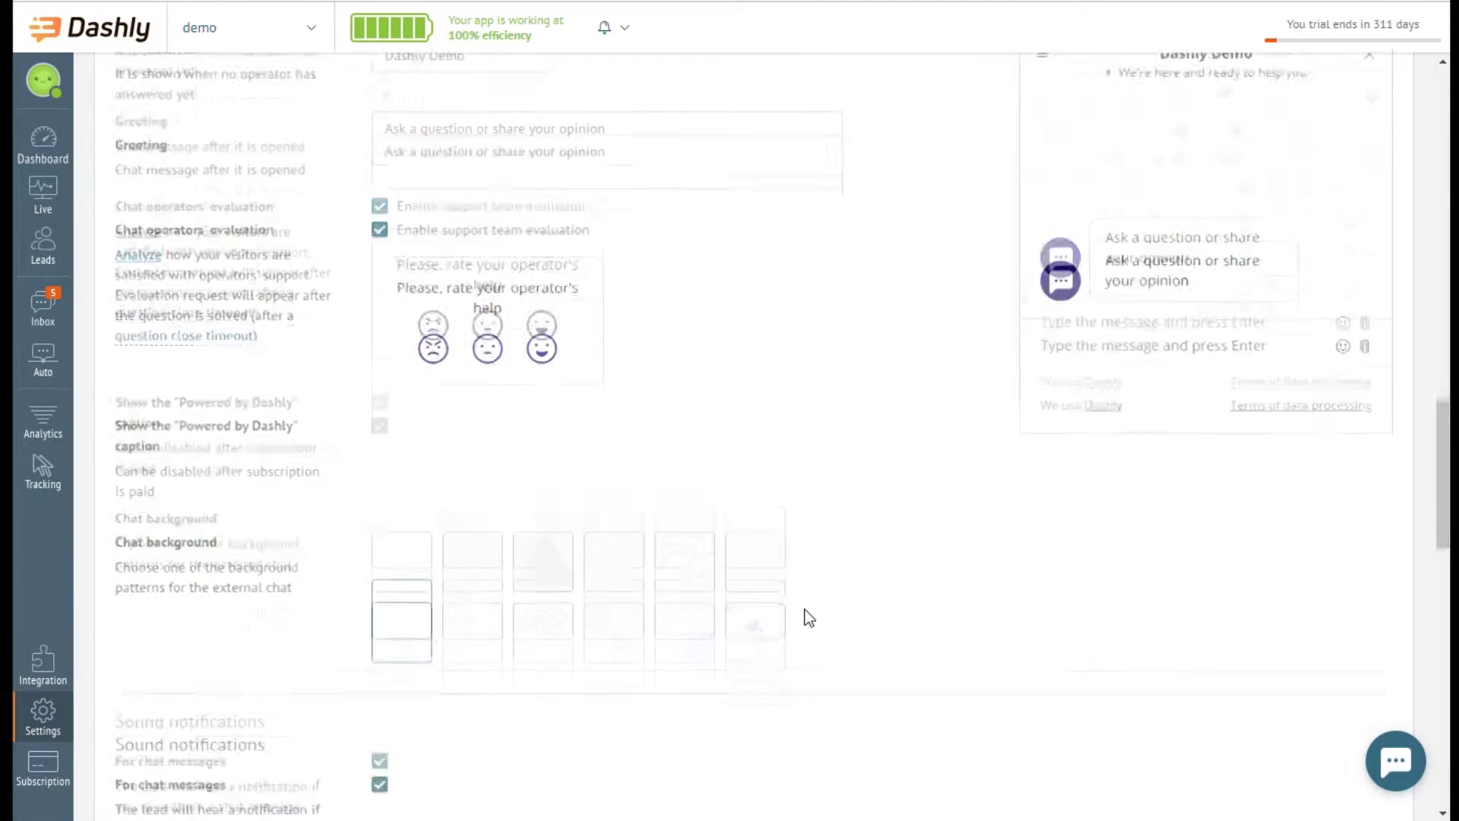
pyautogui.scroll(-1, 818, 620)
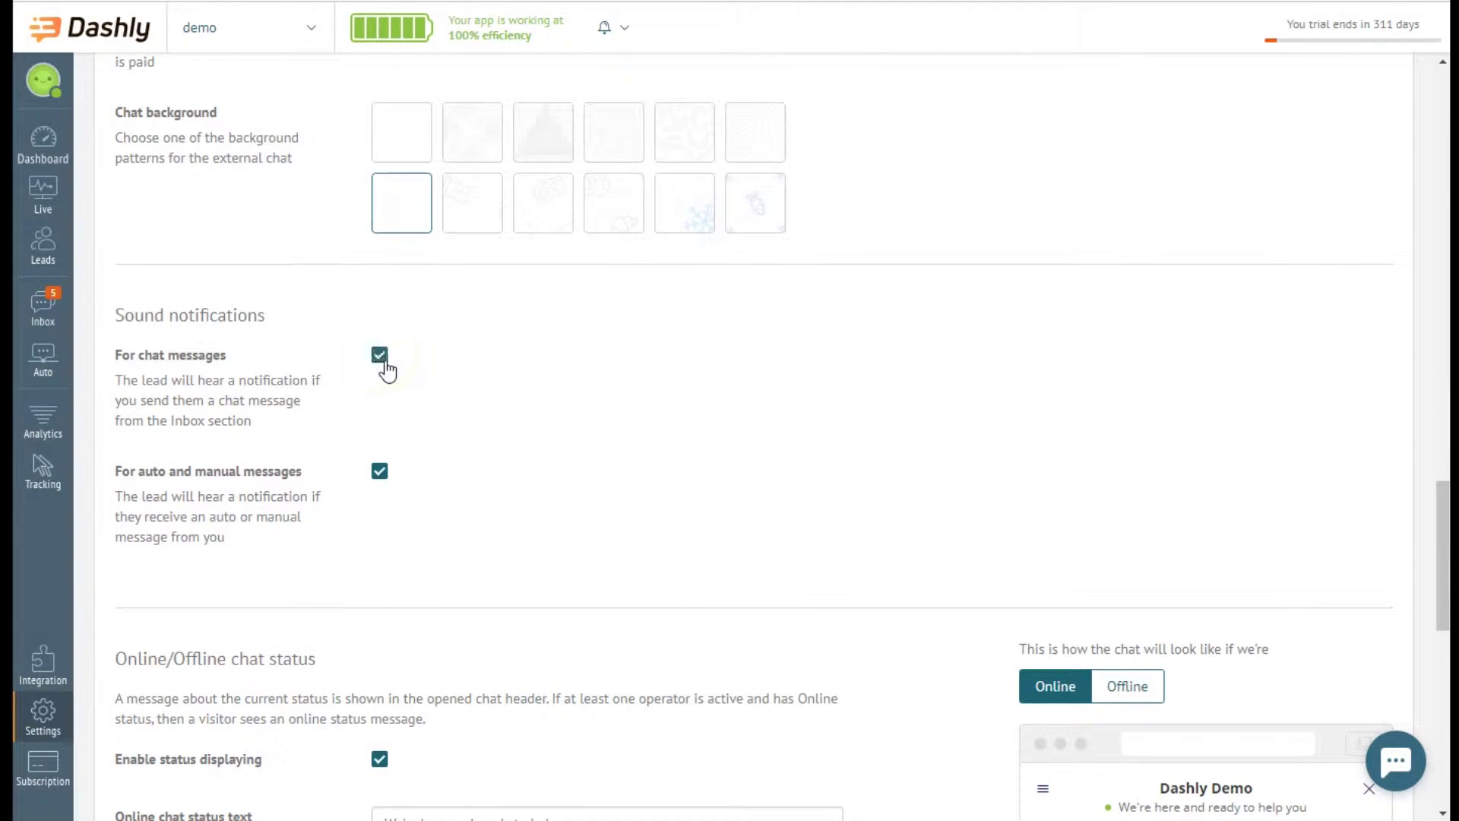
pyautogui.click(379, 471)
pyautogui.click(379, 471)
pyautogui.scroll(-5, 794, 485)
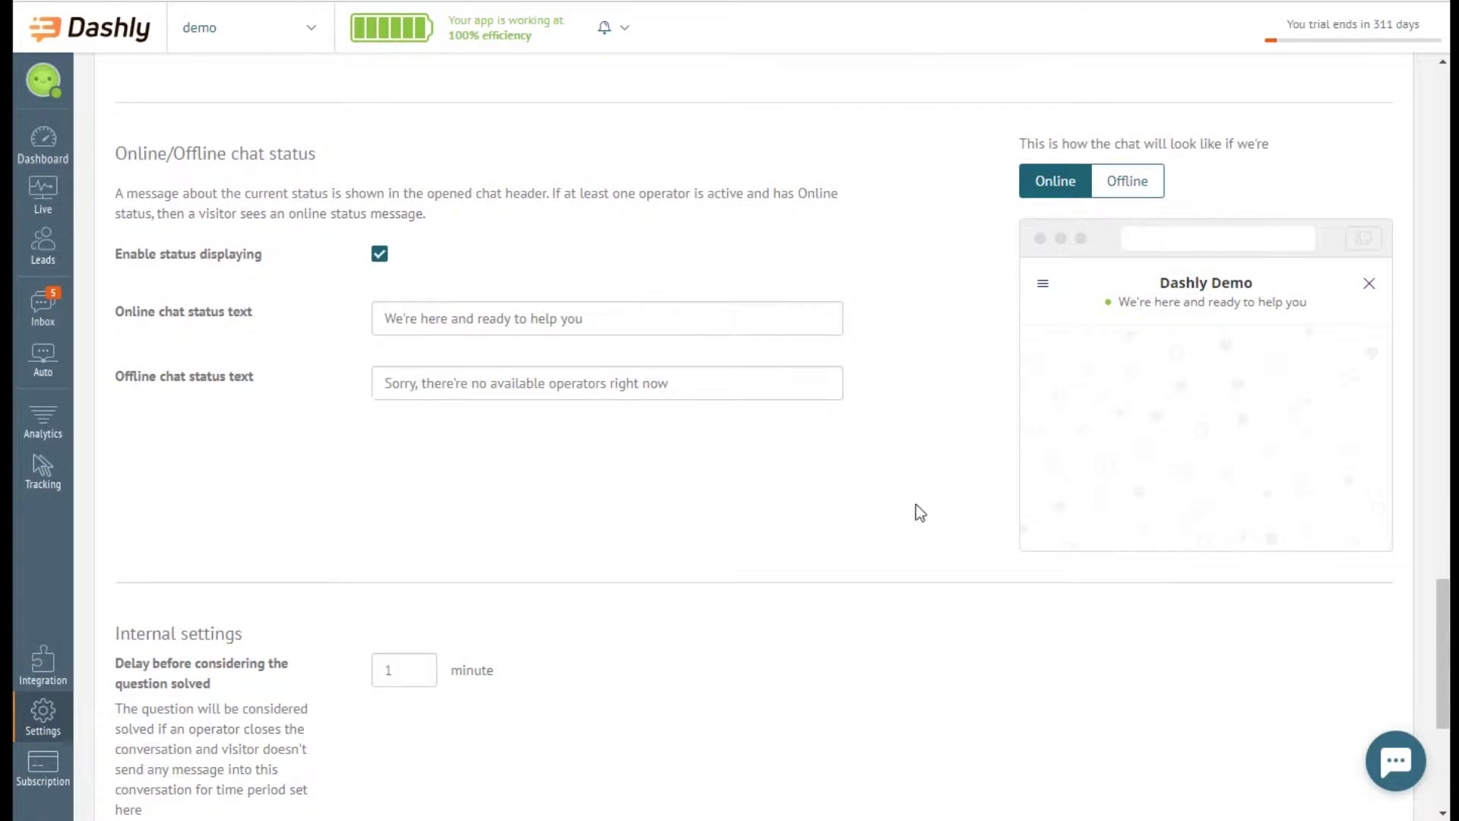
pyautogui.click(381, 256)
pyautogui.click(381, 256)
# Step: Shorten the online chat status text to "We're here to help you"
pyautogui.click(692, 319)
pyautogui.moveTo(512, 319); pyautogui.dragTo(449, 318)
pyautogui.press('BackSpace')
# Step: Preview the offline chat status and change its text to "There're no available operators right now"
pyautogui.click(1156, 183)
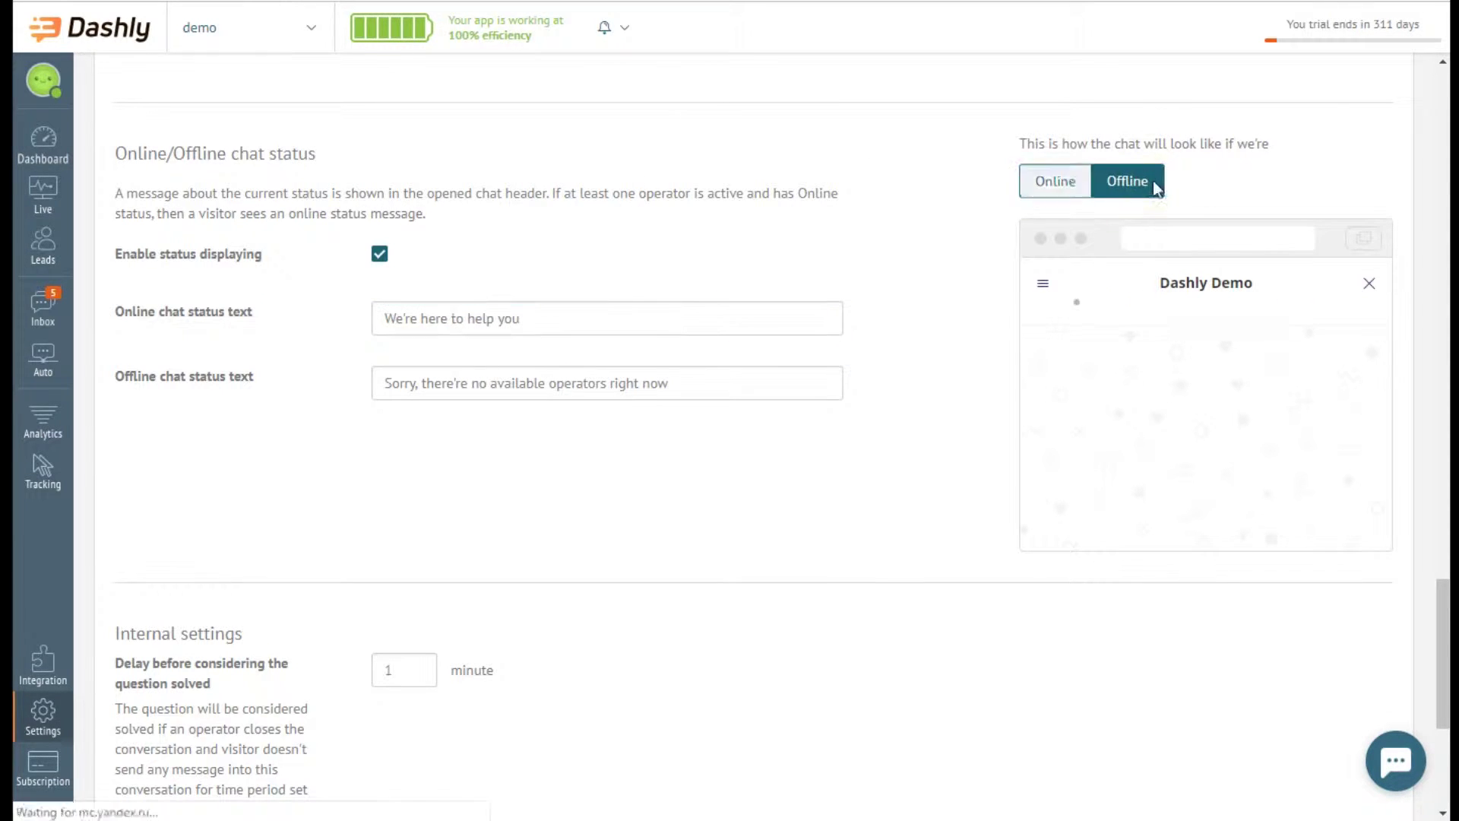
pyautogui.click(707, 384)
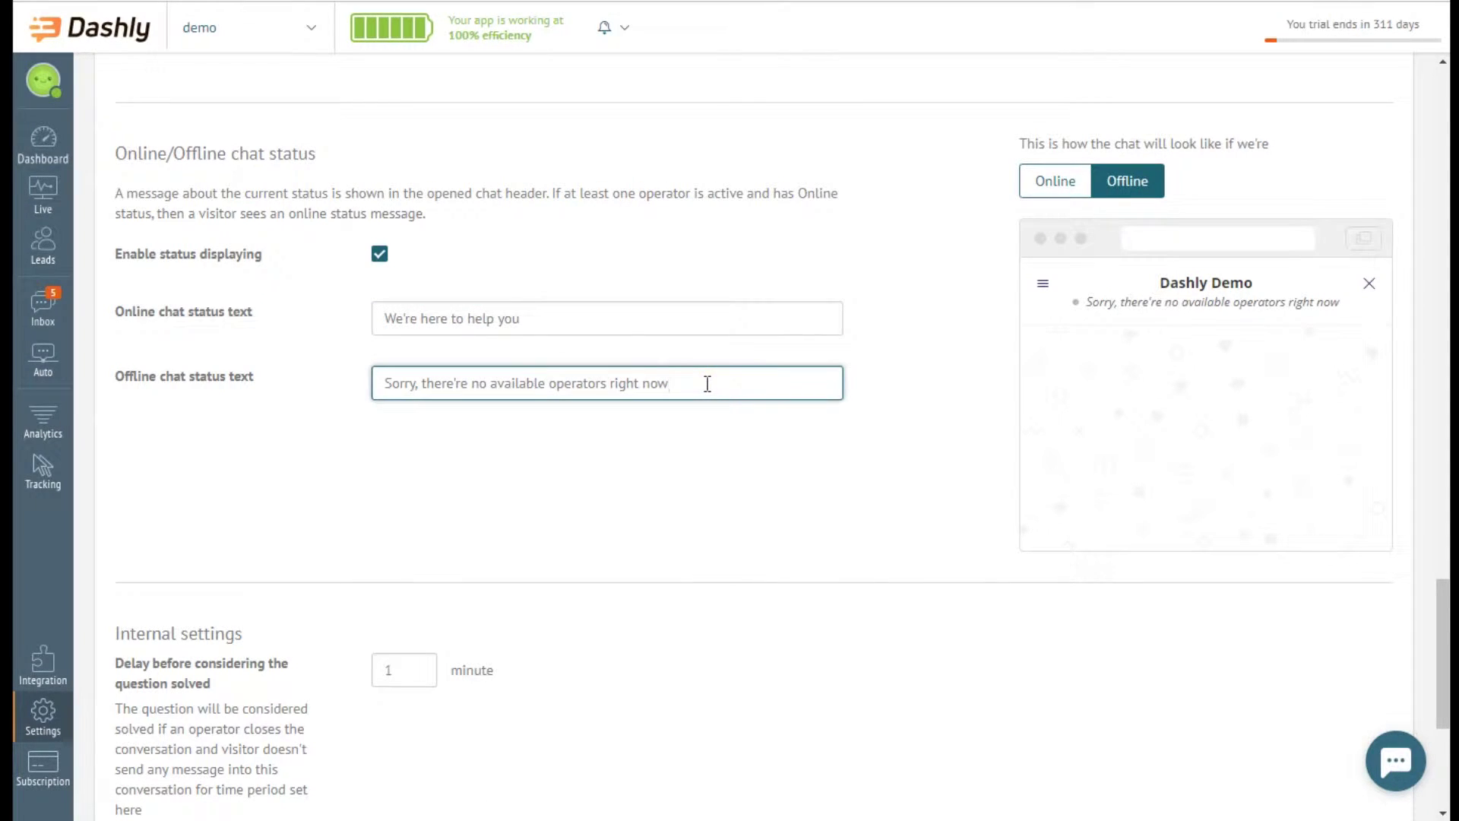
pyautogui.moveTo(427, 382); pyautogui.dragTo(385, 382)
pyautogui.write('T')
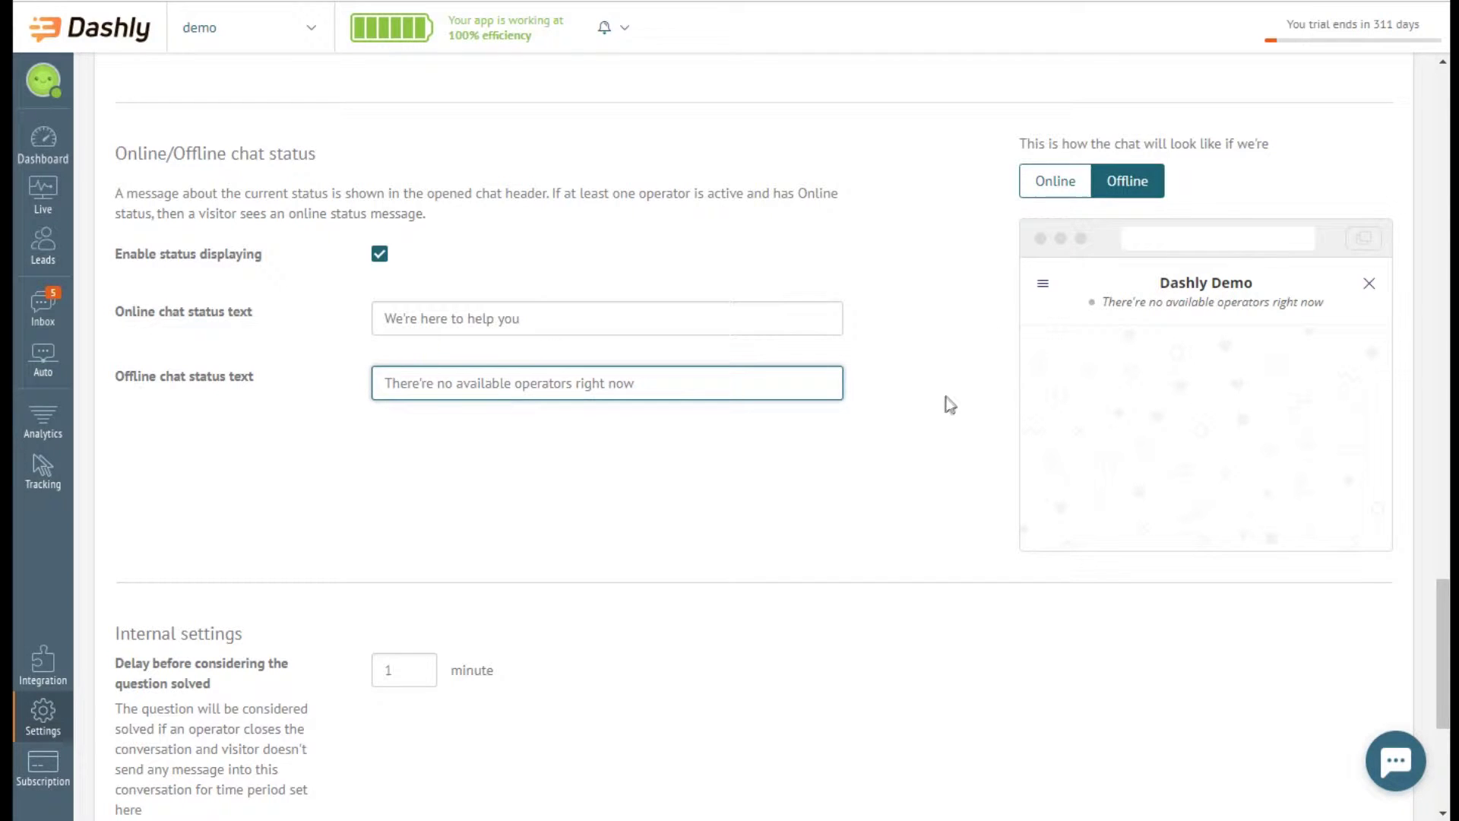
pyautogui.click(932, 415)
# Step: Try other delays before considering the question solved, reset it to 1 minute, and open the conversation duplicate timeout options
pyautogui.scroll(-4, 920, 433)
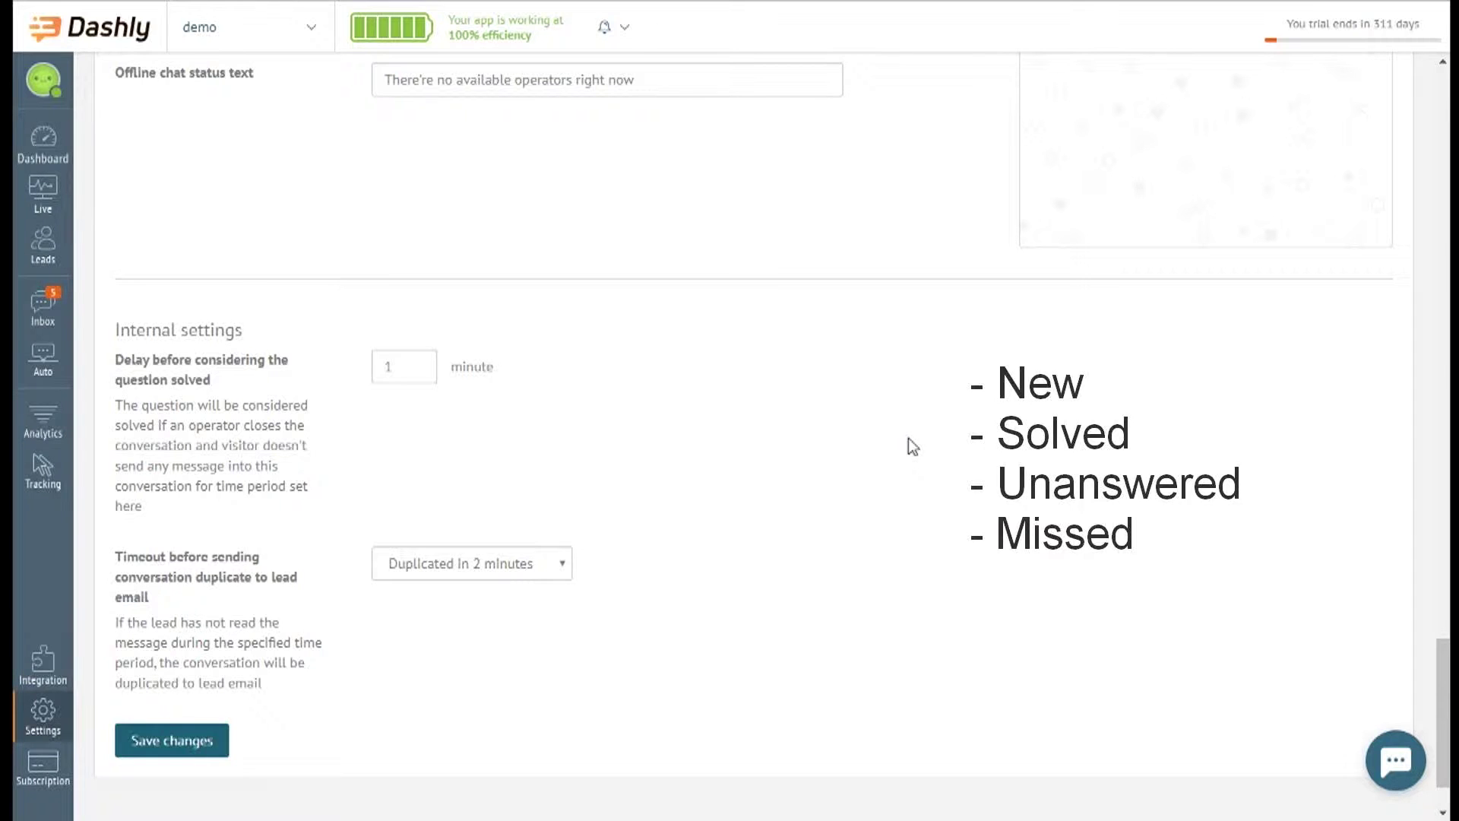
pyautogui.scroll(-1, 909, 438)
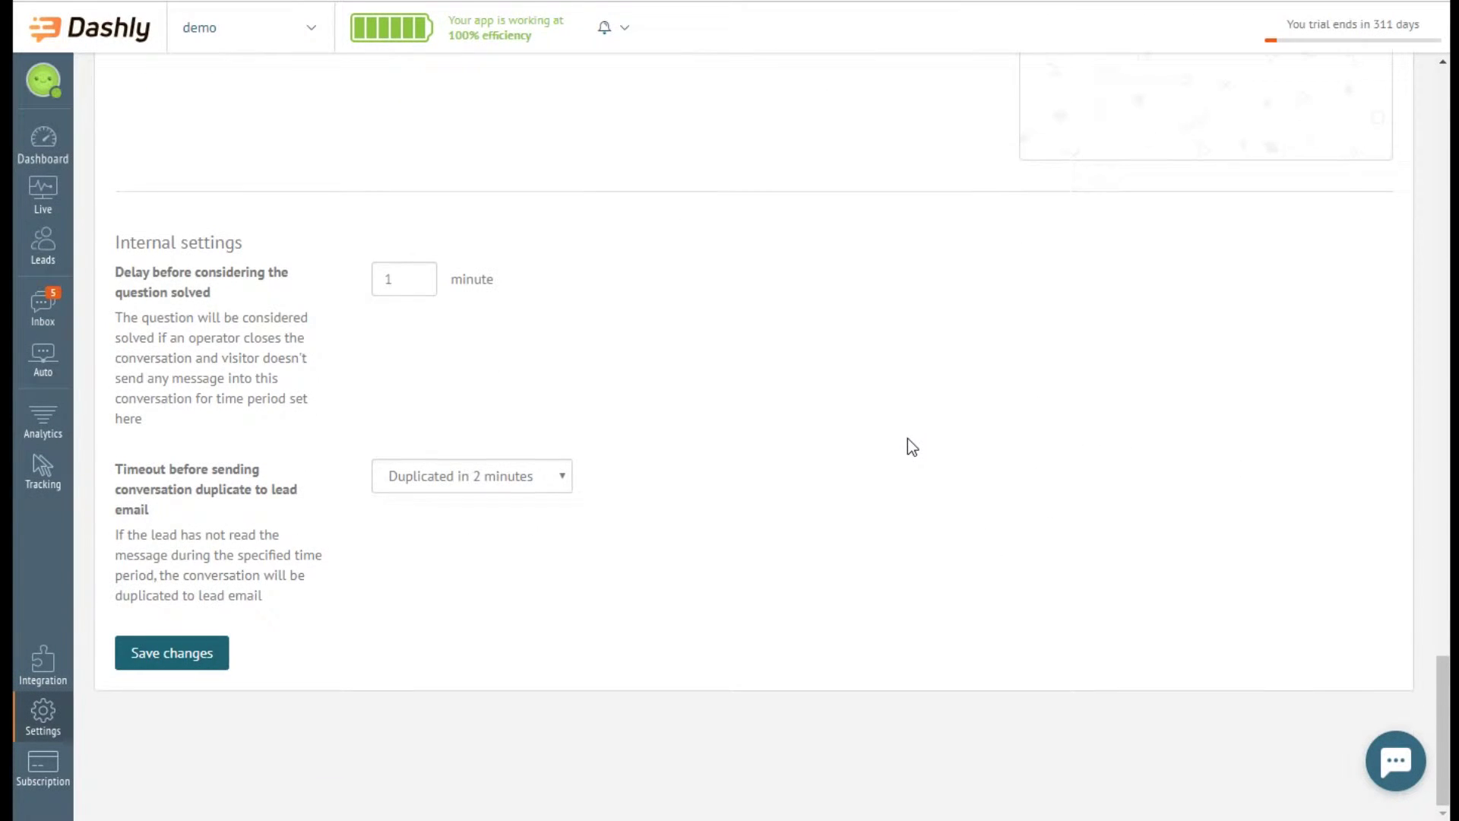
pyautogui.click(405, 279)
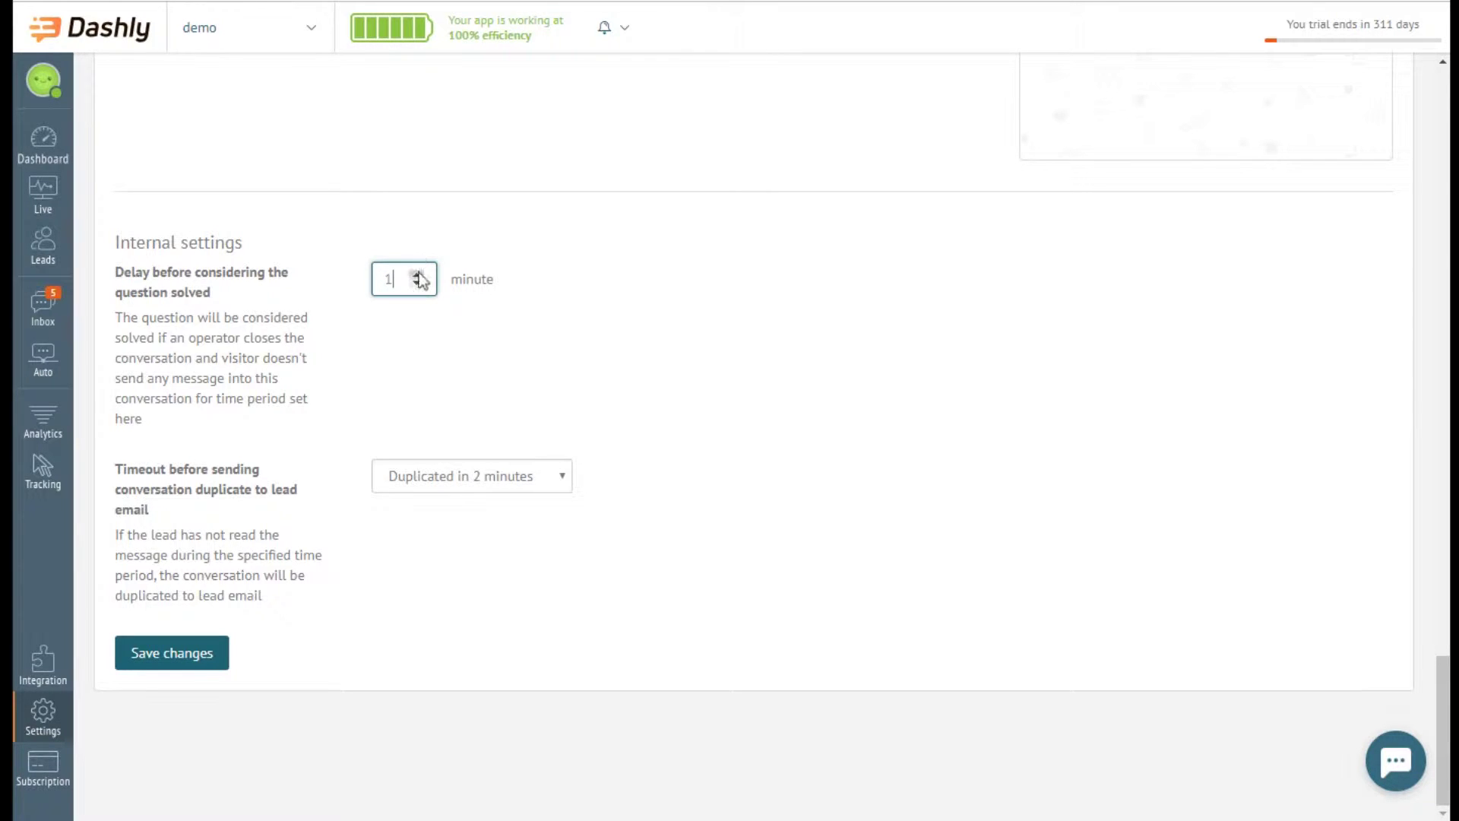
pyautogui.click(417, 275)
pyautogui.click(416, 284)
pyautogui.click(416, 284)
pyautogui.click(417, 283)
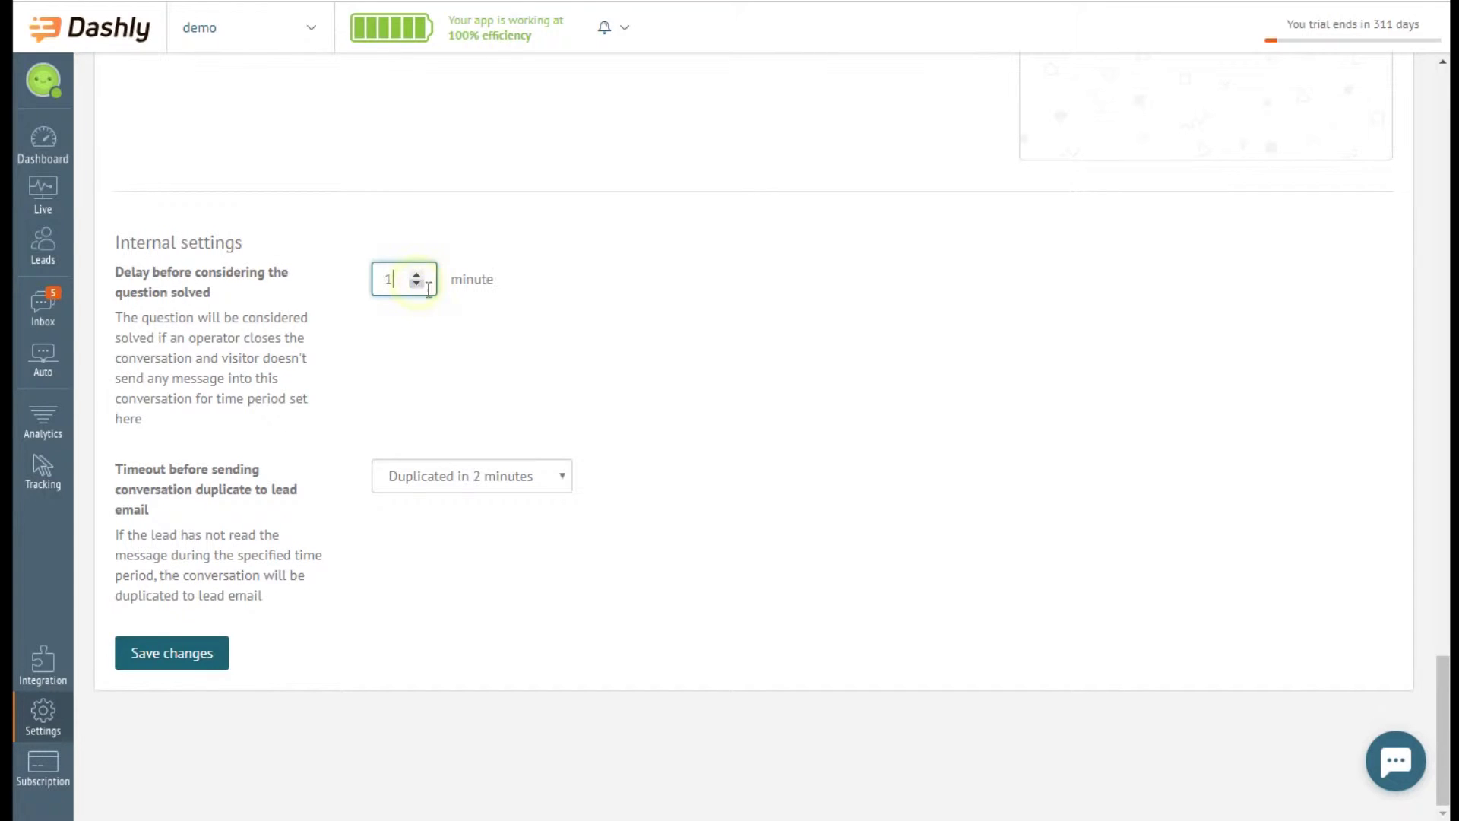
pyautogui.click(564, 493)
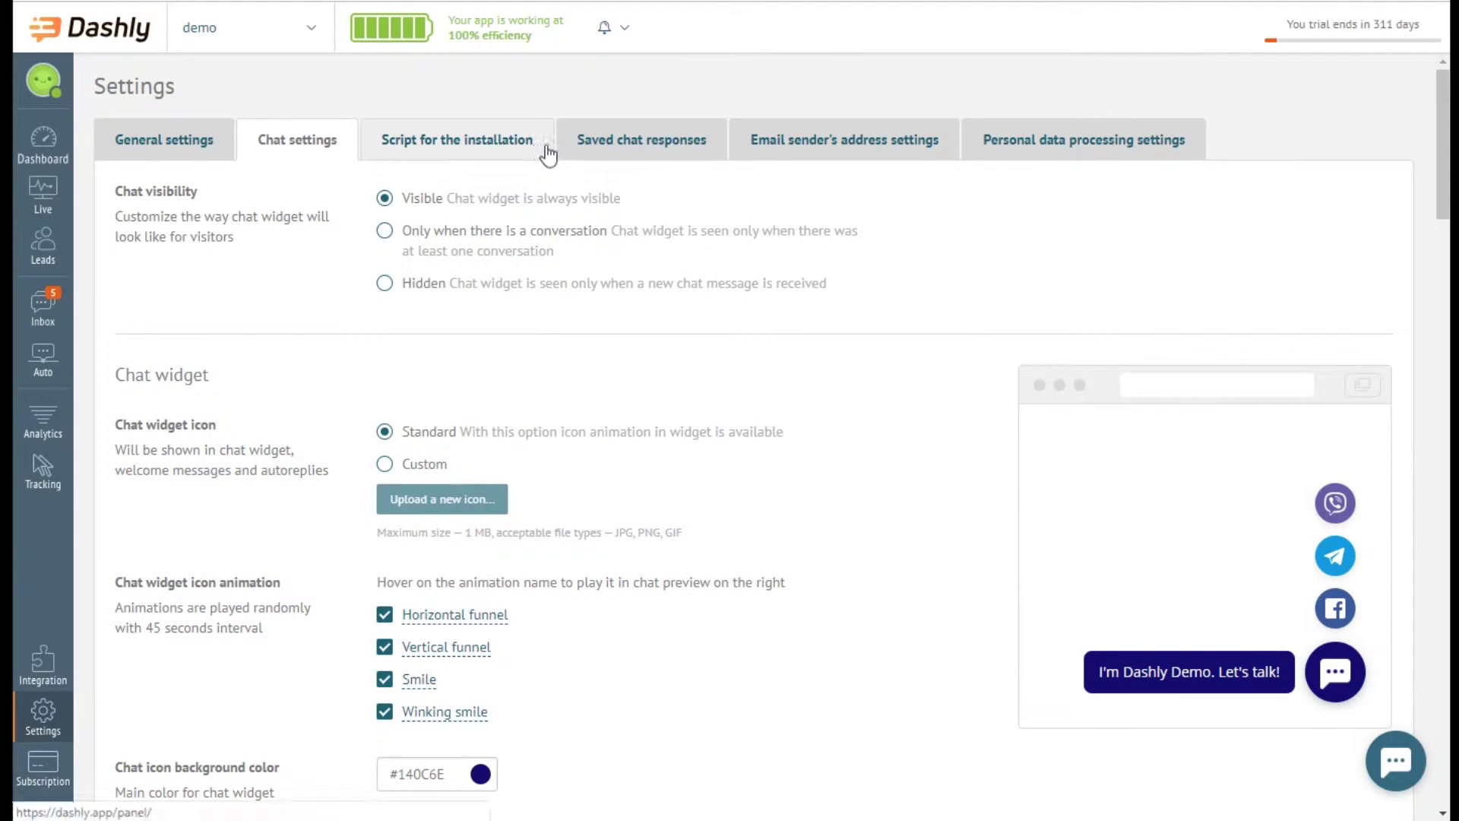
# Step: Copy the manual installation script and check whether the script is installed on the website
pyautogui.click(541, 146)
pyautogui.scroll(-2, 870, 192)
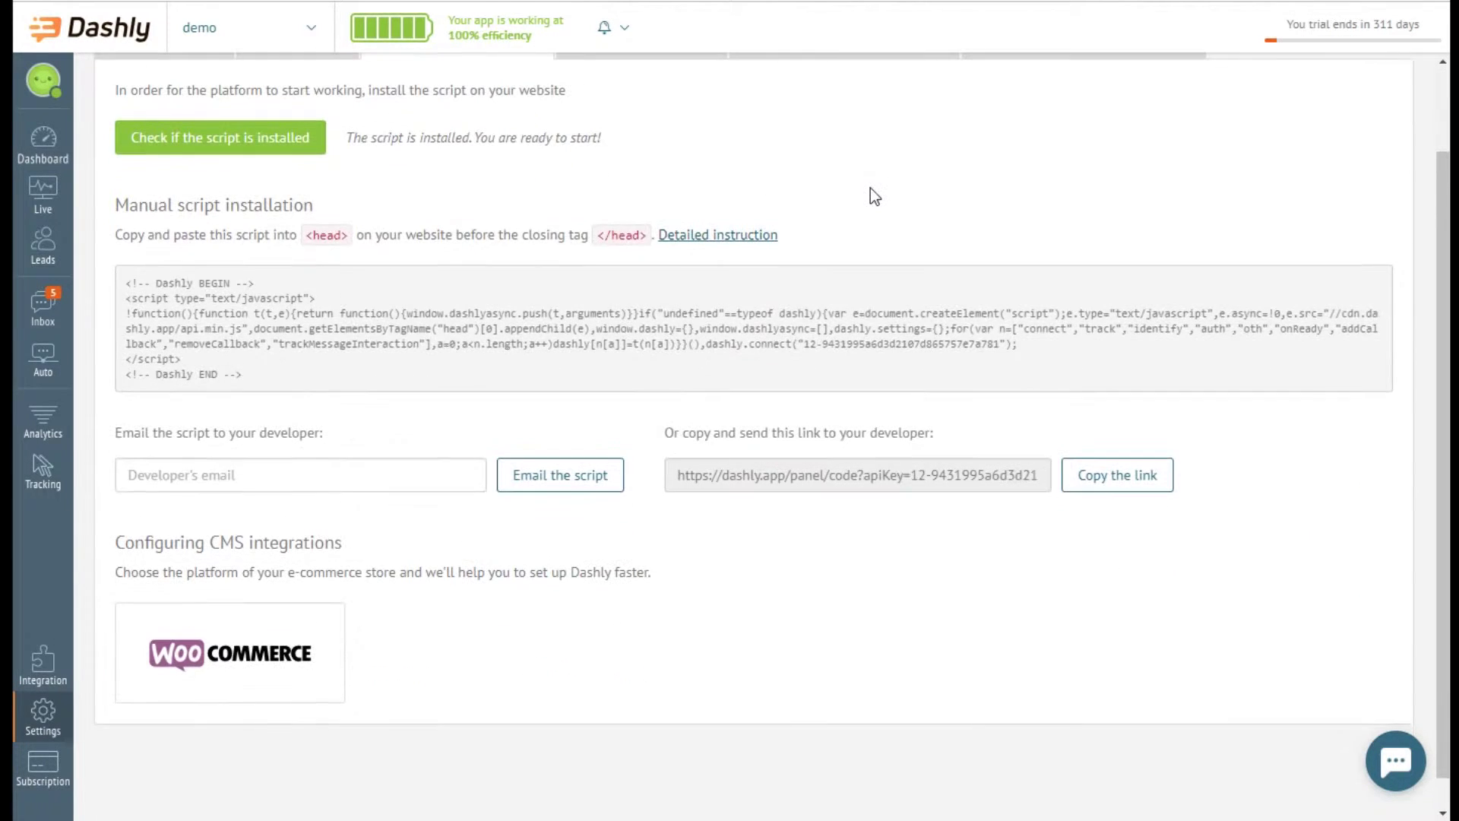
pyautogui.click(958, 354)
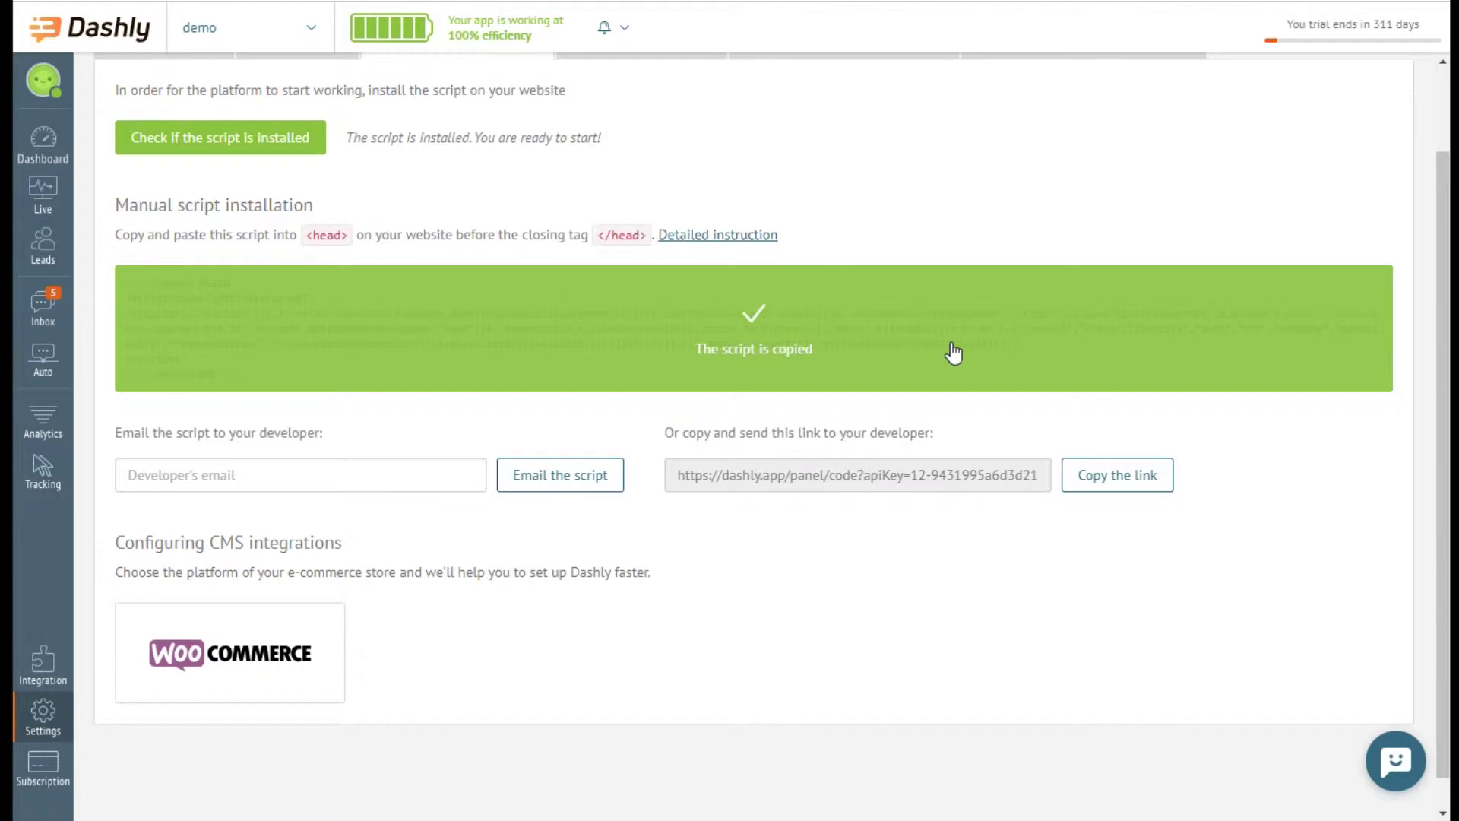
pyautogui.scroll(2, 950, 345)
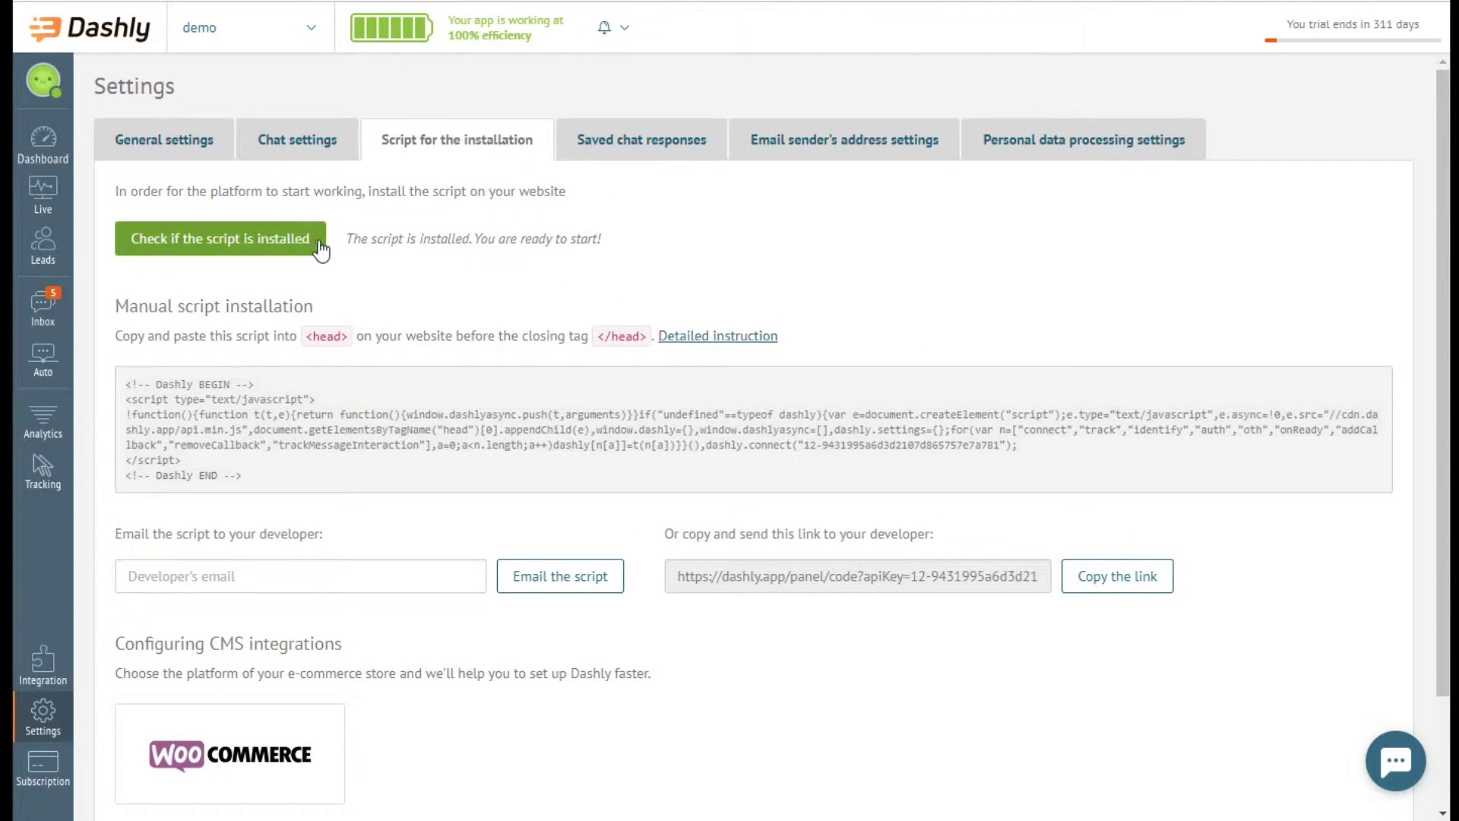
pyautogui.click(319, 248)
# Step: Add the saved chat response "Just a moment, I will check it"
pyautogui.click(720, 148)
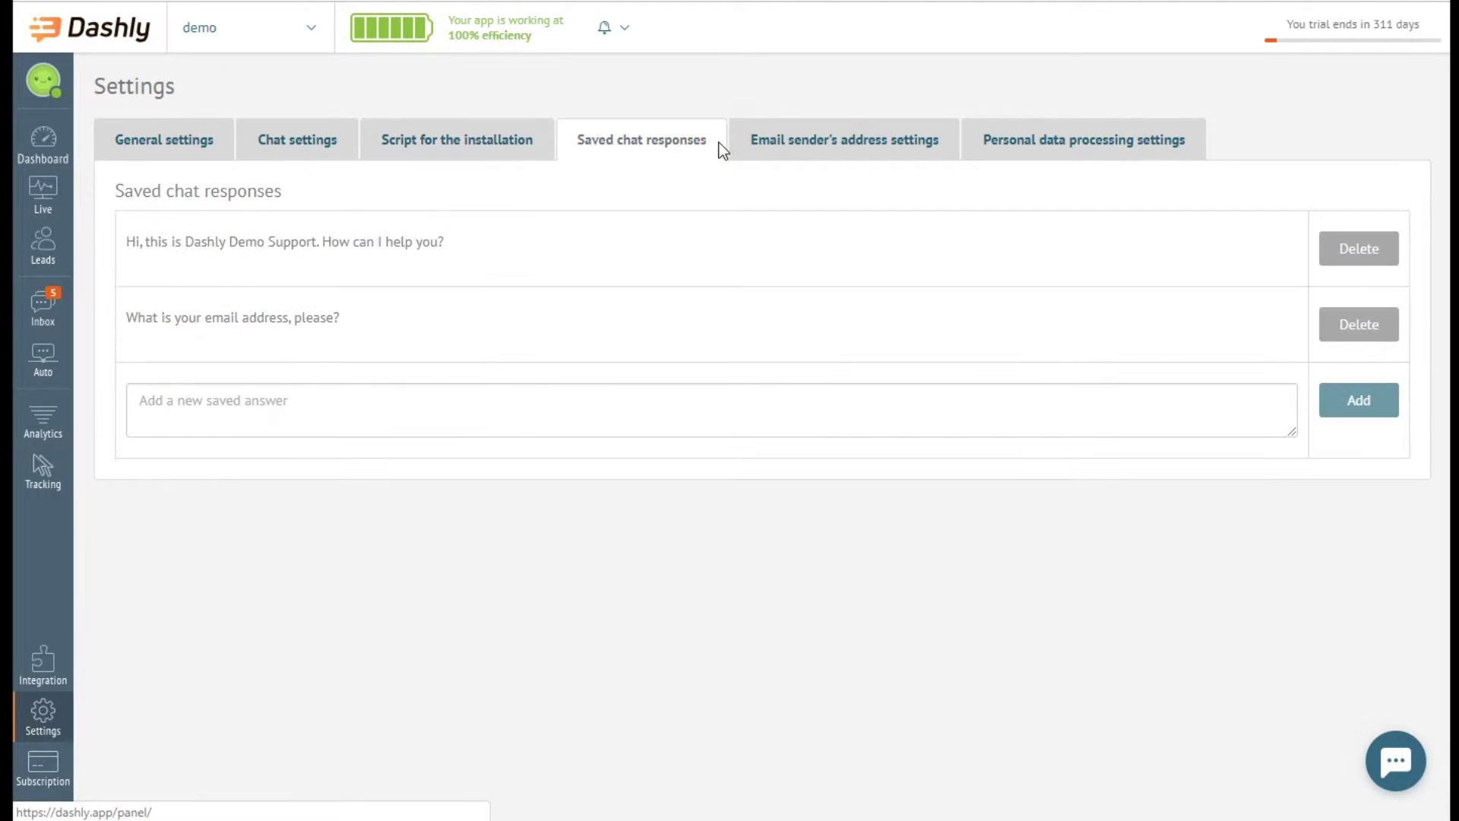
pyautogui.click(818, 411)
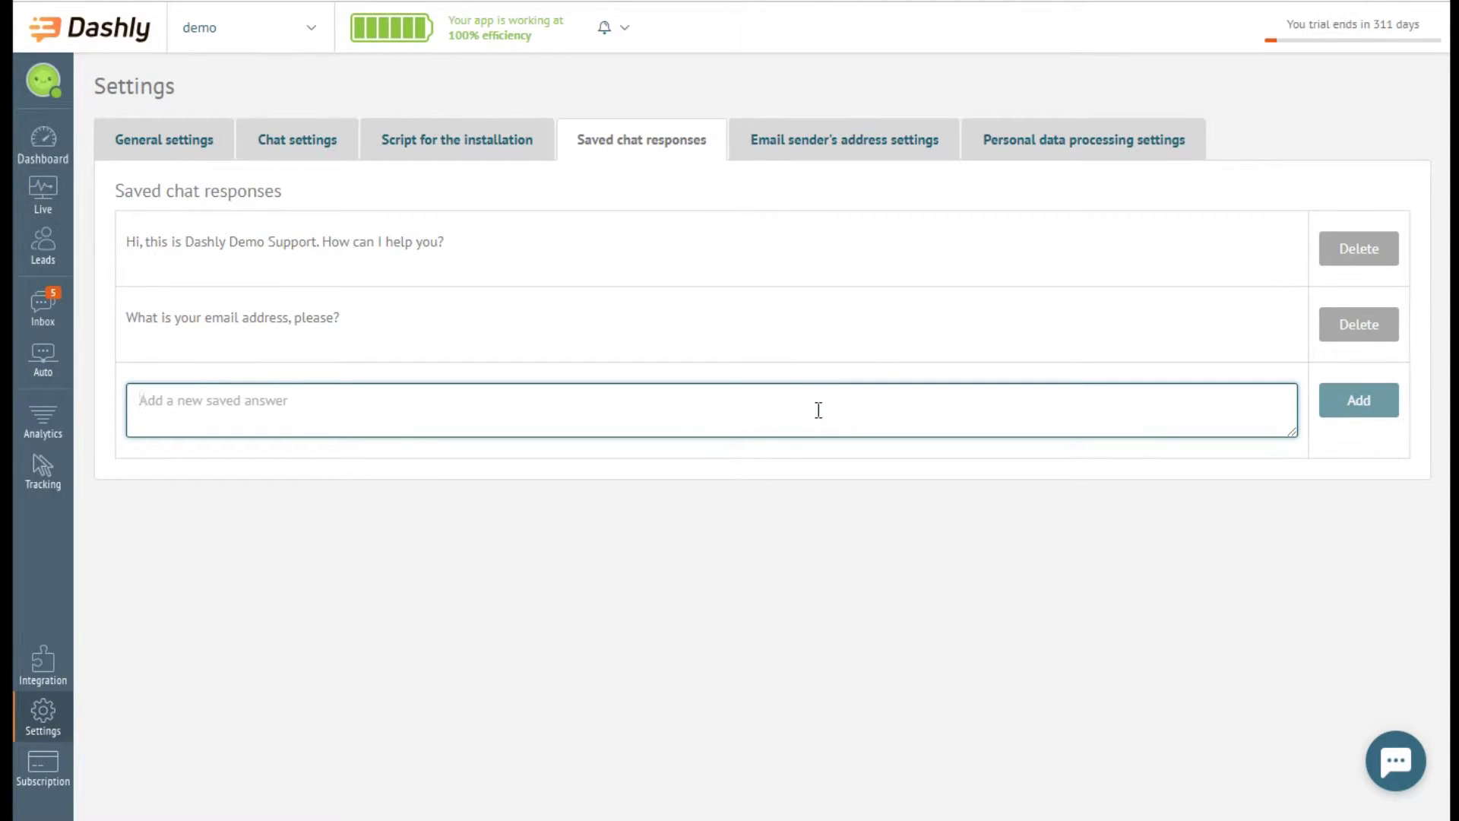
pyautogui.write('Just a moment, I will check it')
pyautogui.click(1384, 403)
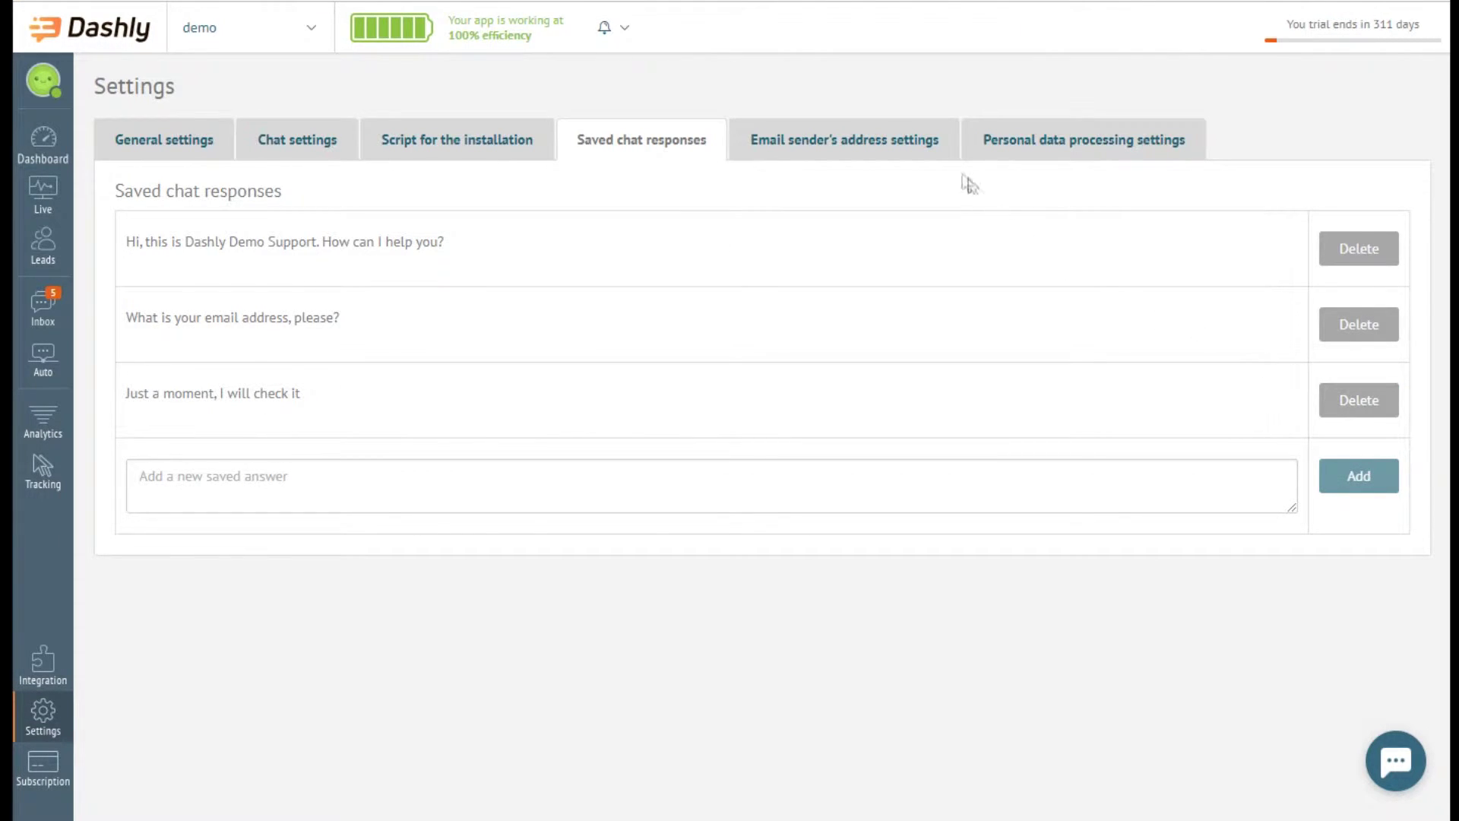
# Step: Fill in "marketing" as the name of a new campaign email sender and leave the form without adding it
pyautogui.click(949, 143)
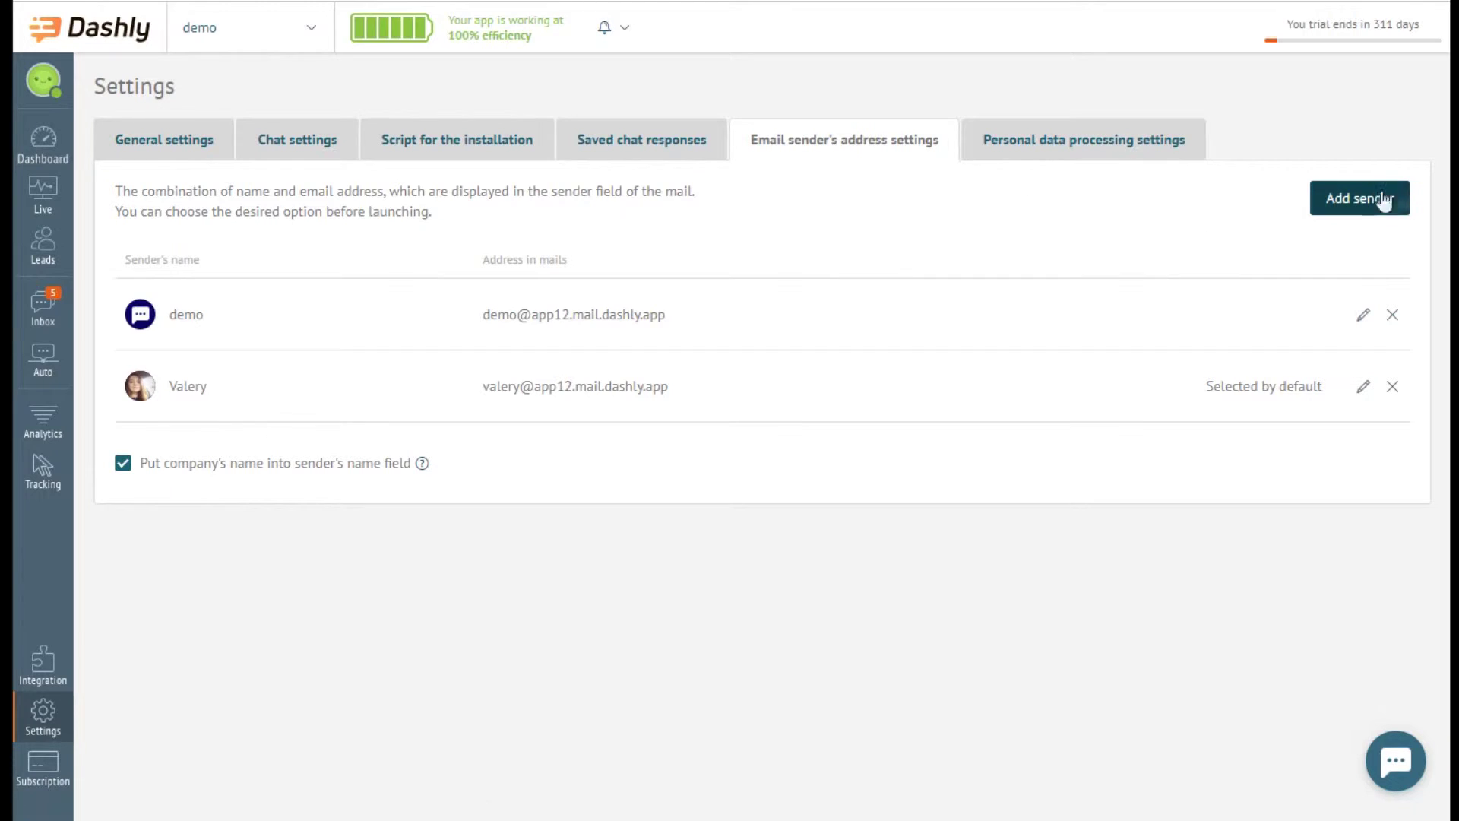
pyautogui.click(1404, 200)
pyautogui.click(961, 122)
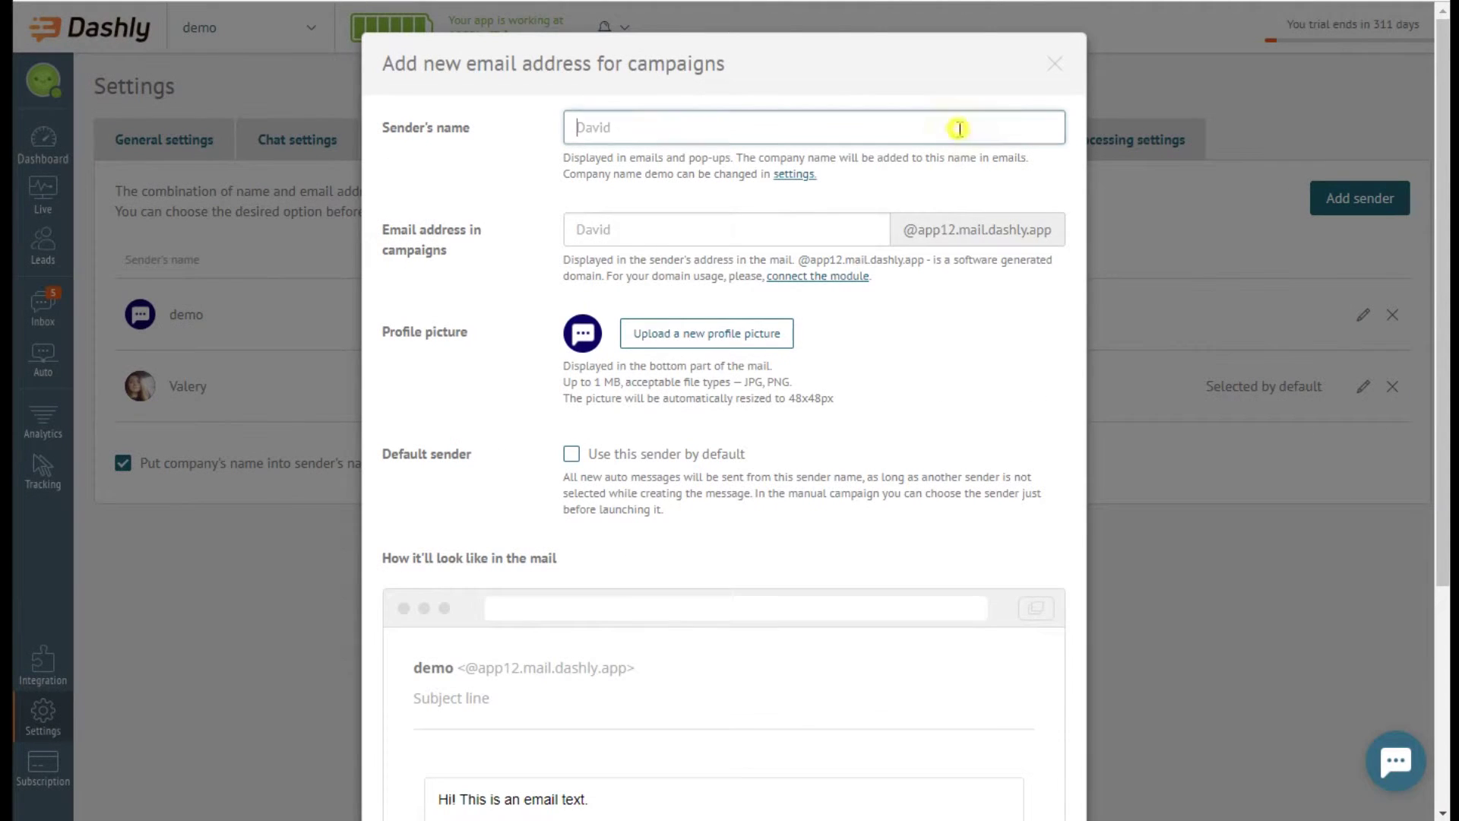
pyautogui.write('marketing')
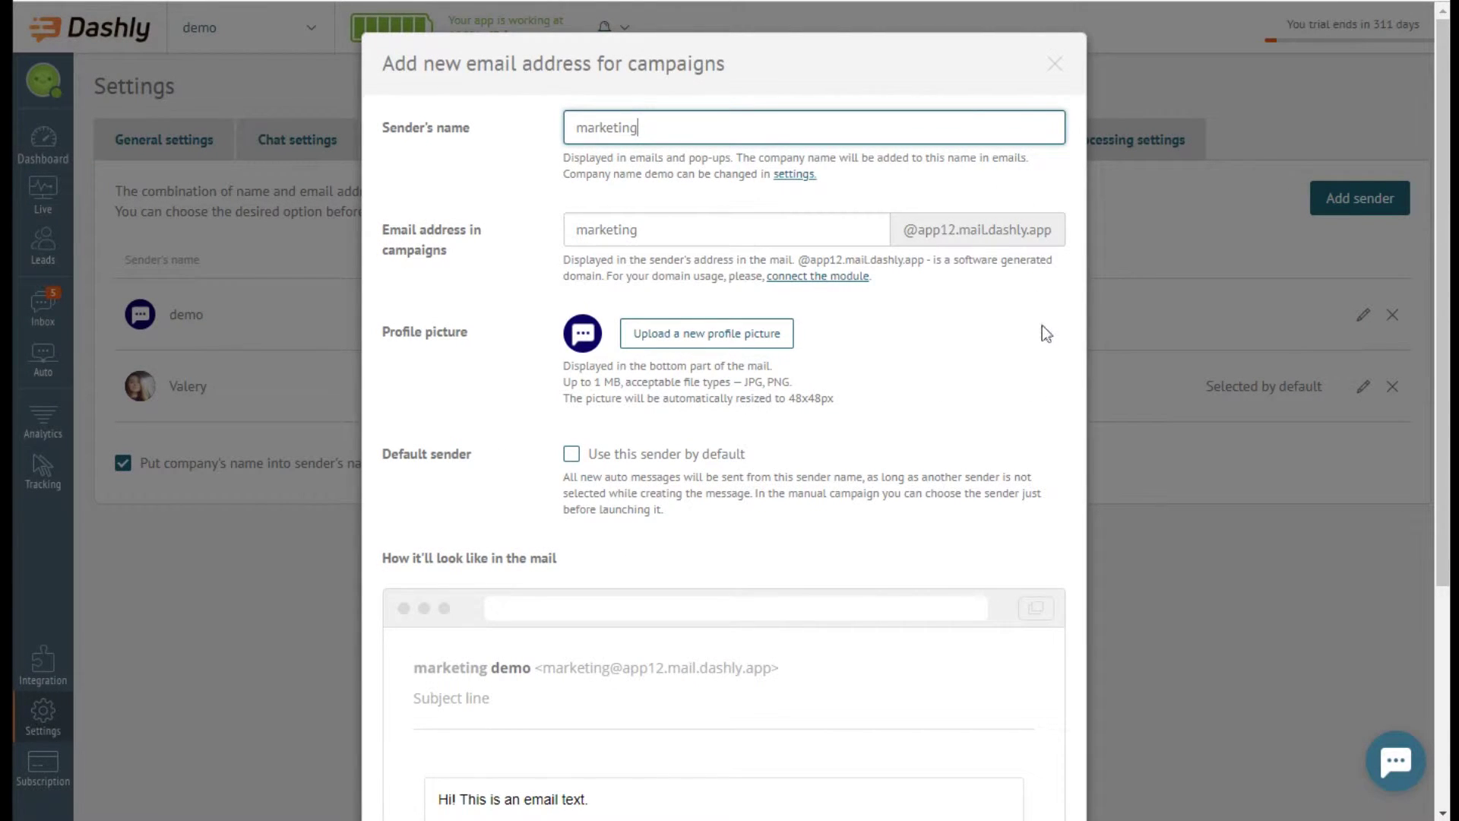
pyautogui.scroll(-3, 719, 348)
pyautogui.click(731, 264)
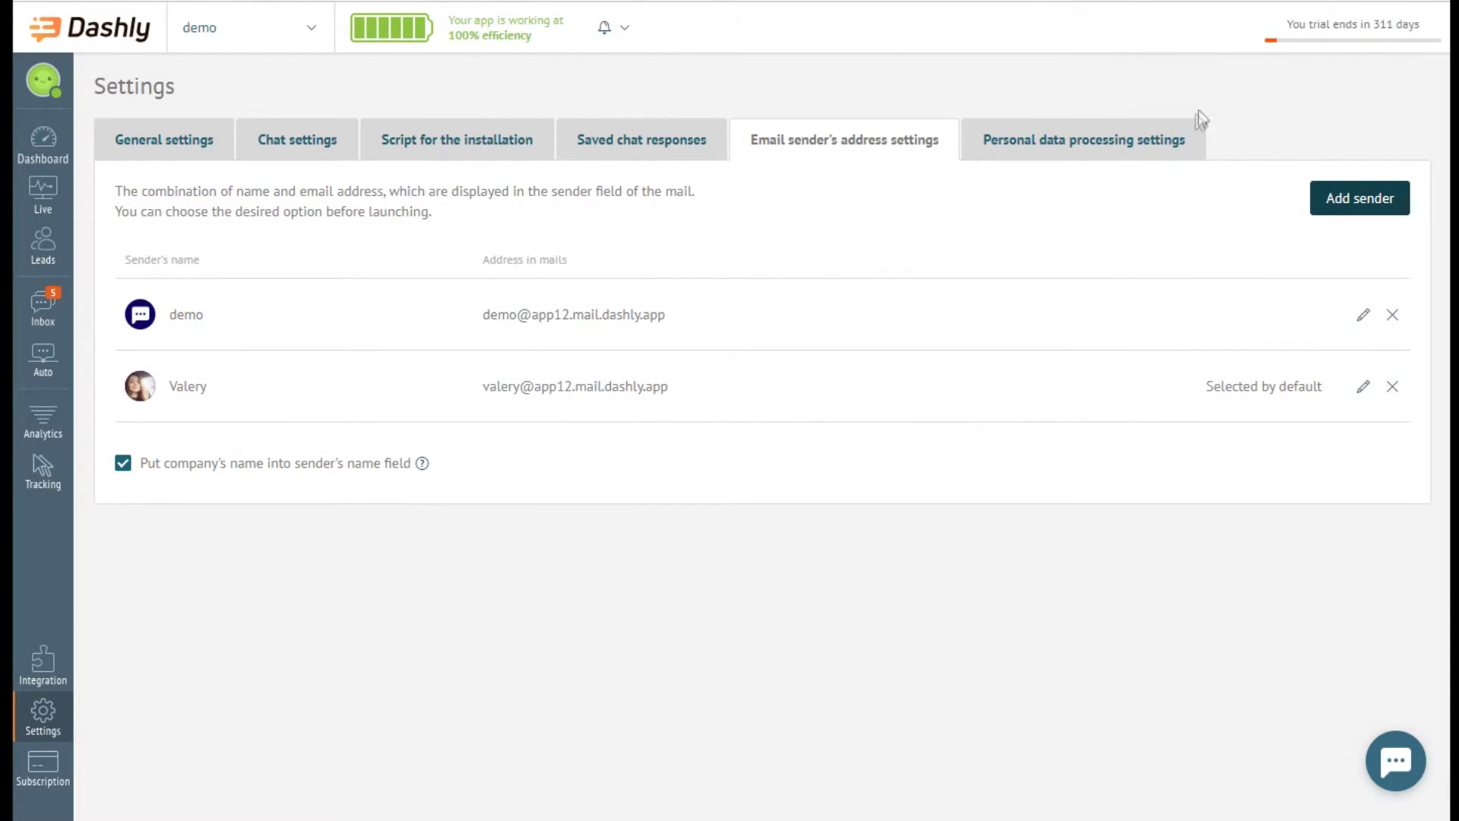
# Step: In the personal data processing settings, switch the cookies usage bar and the Double Opt-In confirmation off and back on
pyautogui.click(1196, 151)
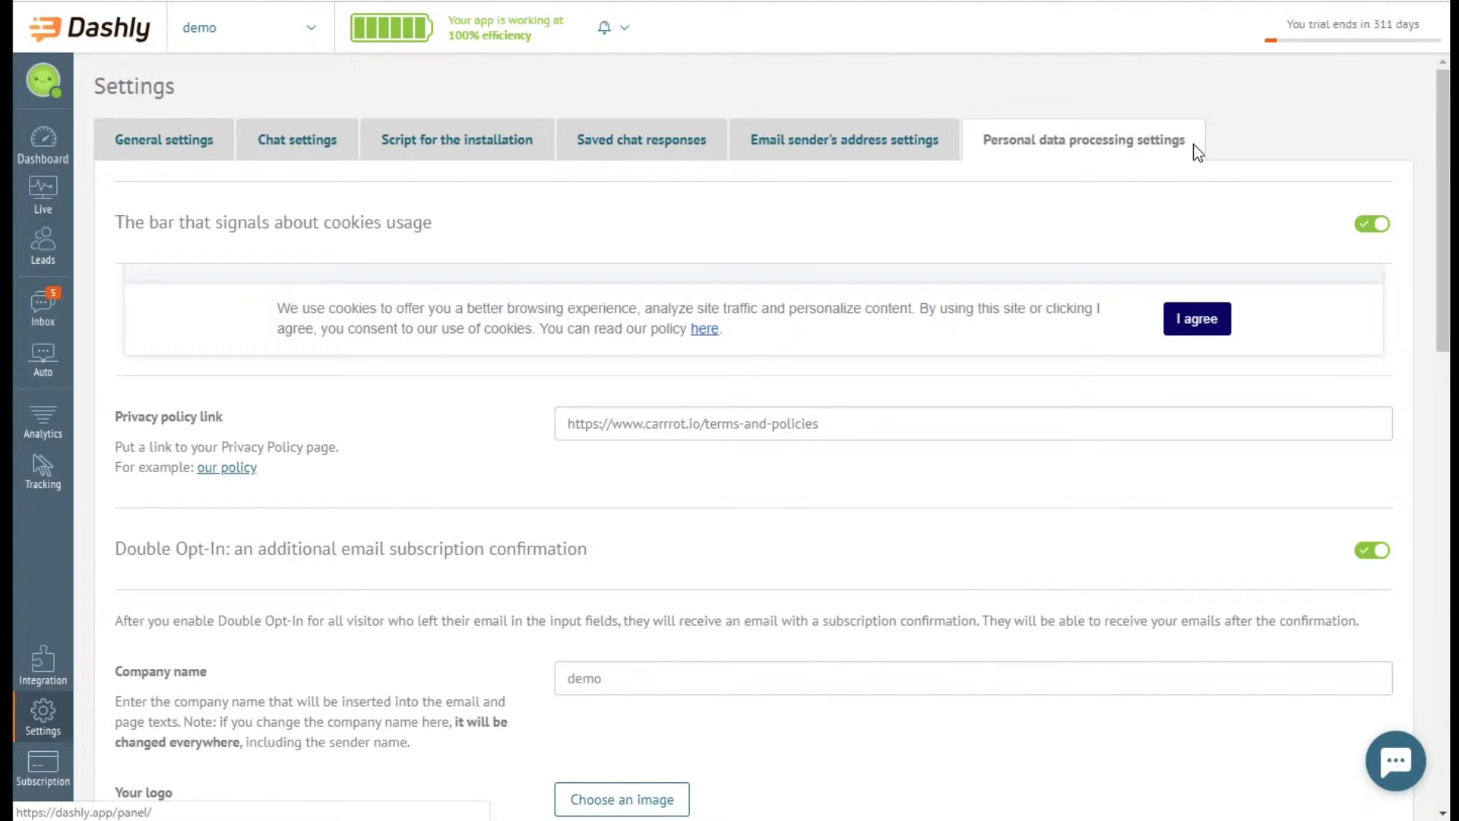
pyautogui.click(1373, 225)
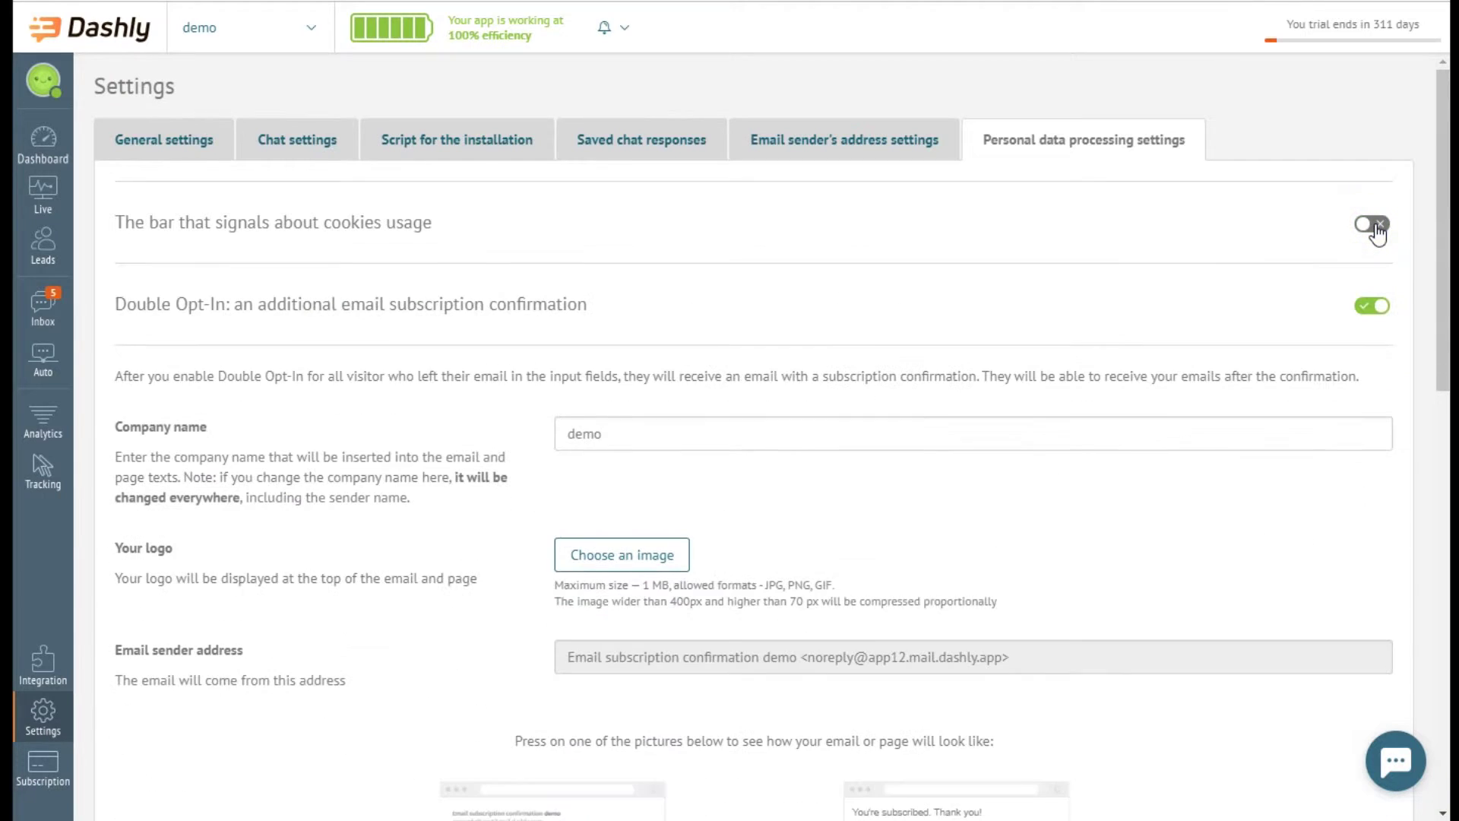
pyautogui.click(1374, 225)
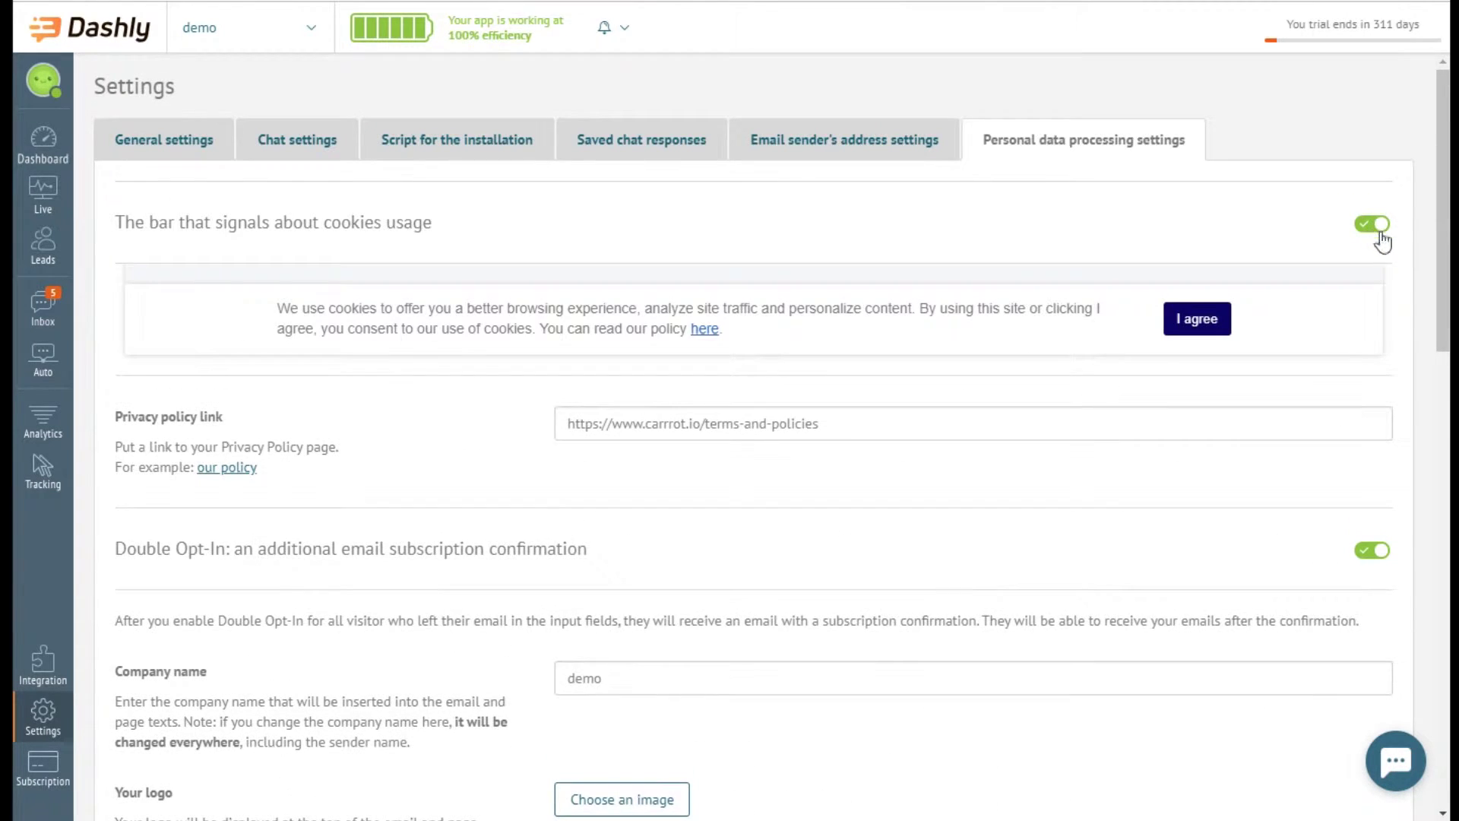
pyautogui.scroll(-3, 1407, 283)
pyautogui.scroll(-2, 1403, 276)
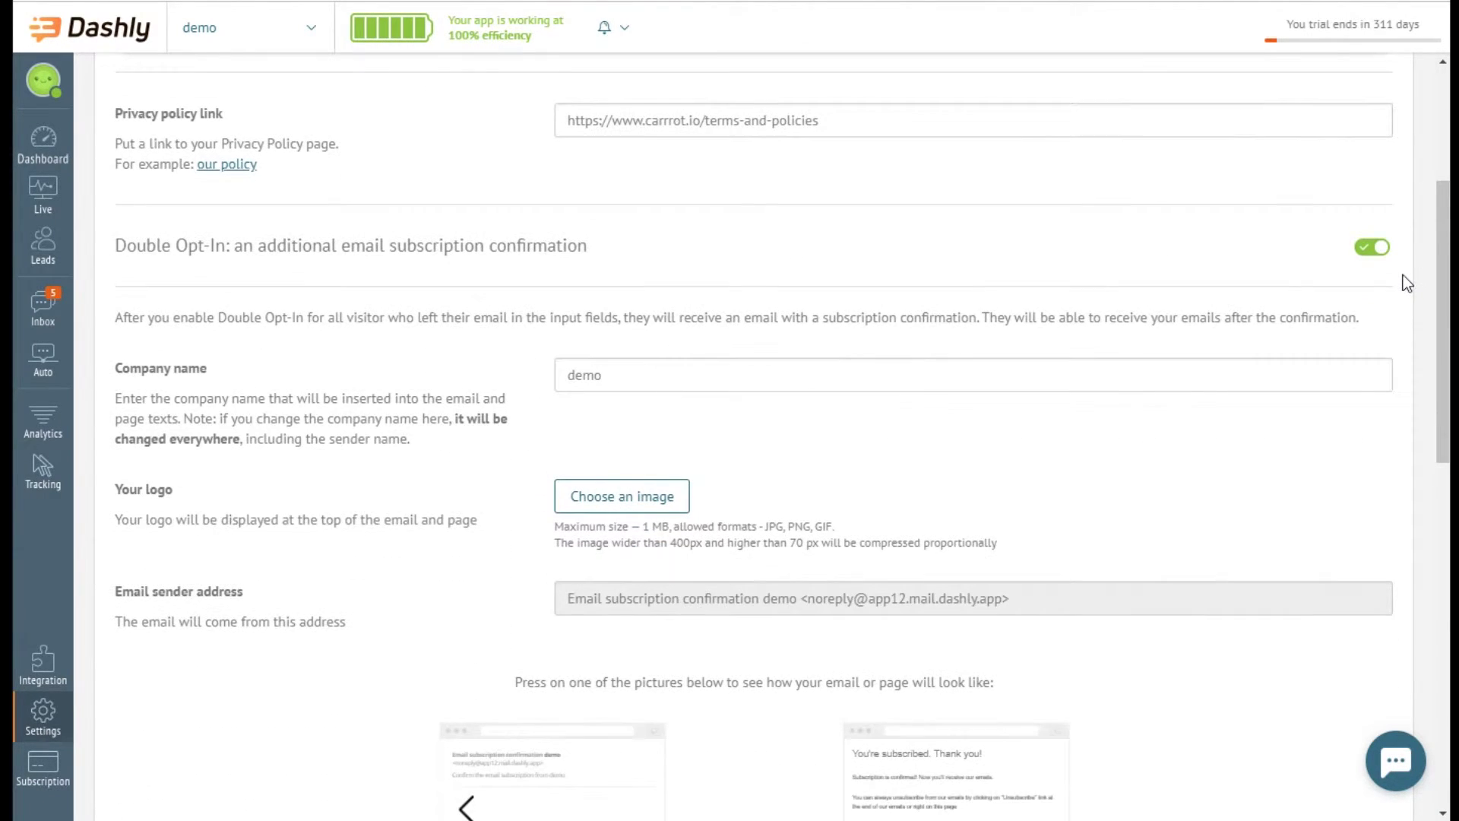
pyautogui.click(1374, 248)
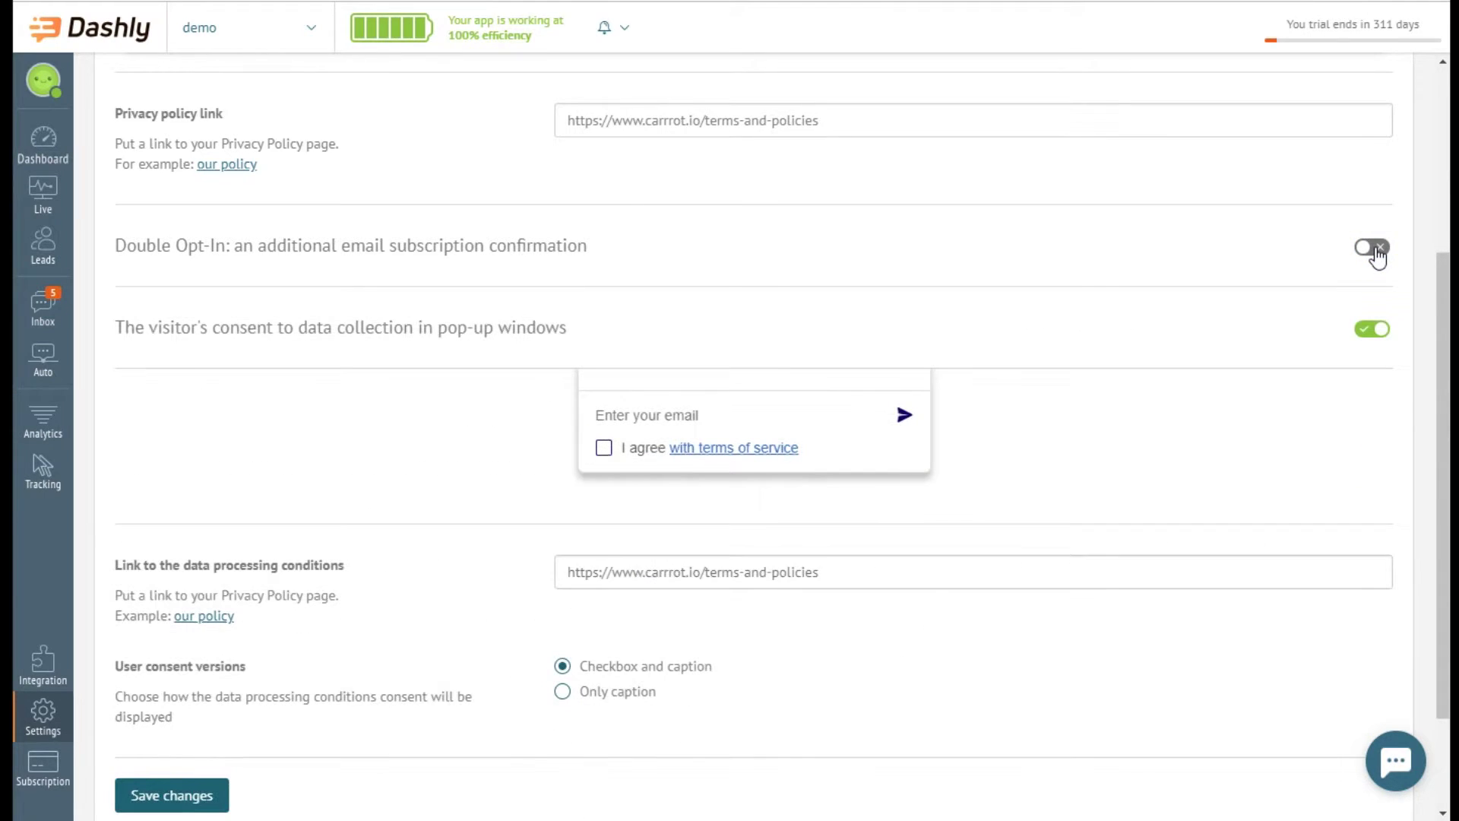
pyautogui.click(1375, 249)
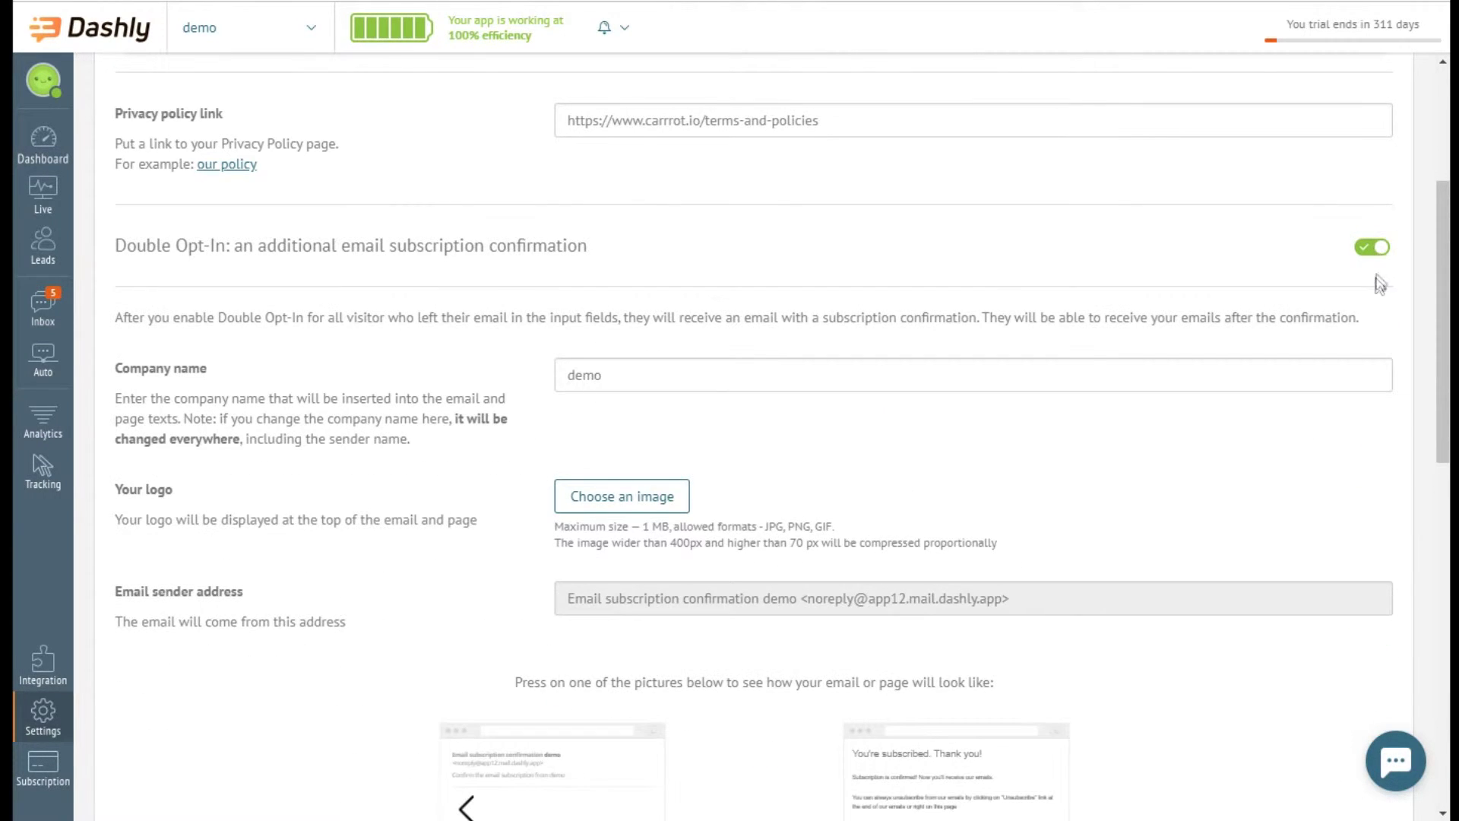
# Step: Switch the visitor's consent to data collection in pop-ups off and back on, and choose Only caption as the user consent version
pyautogui.scroll(-3, 1377, 281)
pyautogui.scroll(-2, 1380, 286)
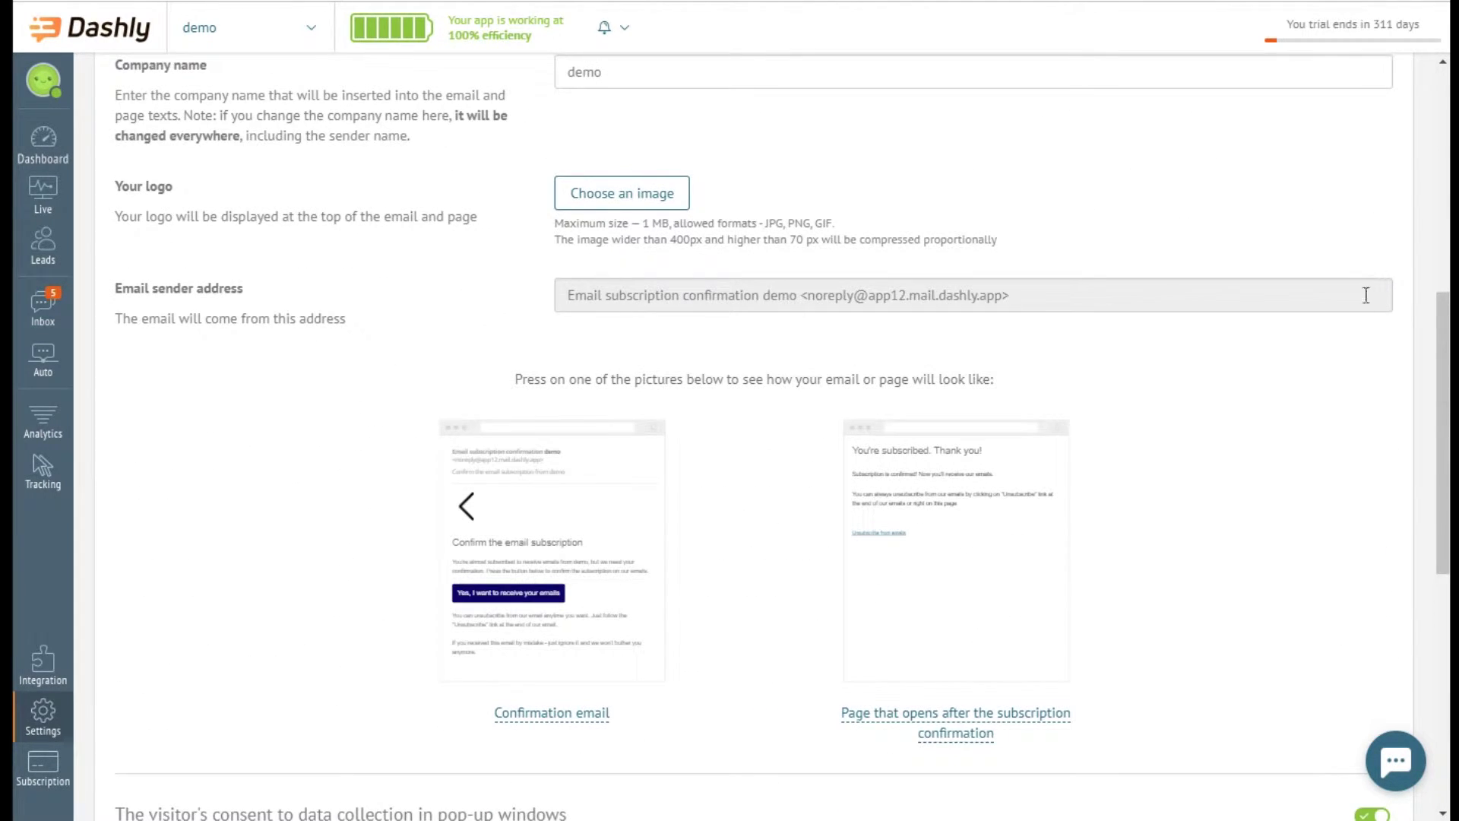
pyautogui.scroll(-7, 1336, 388)
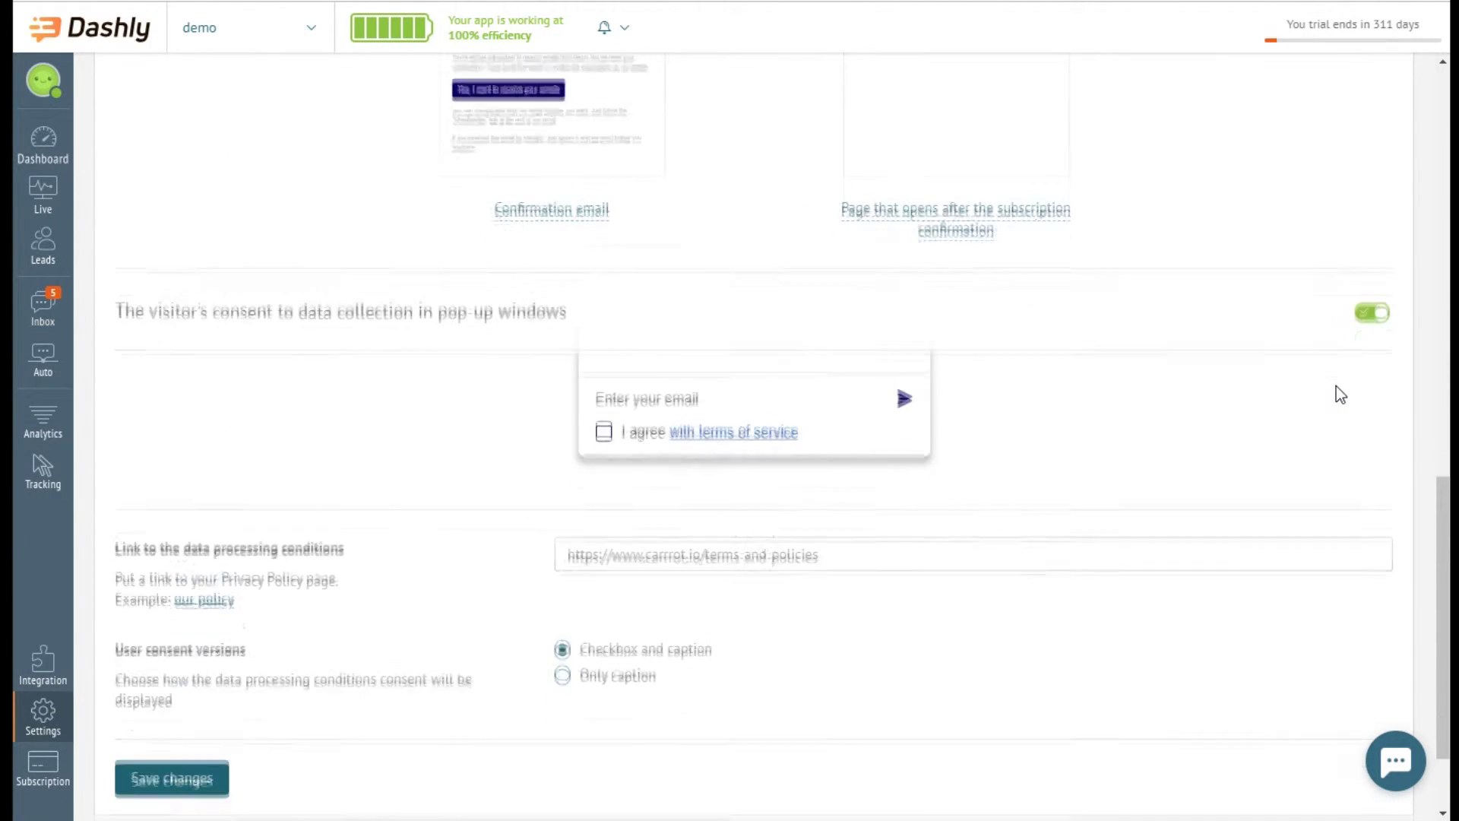
pyautogui.click(1377, 323)
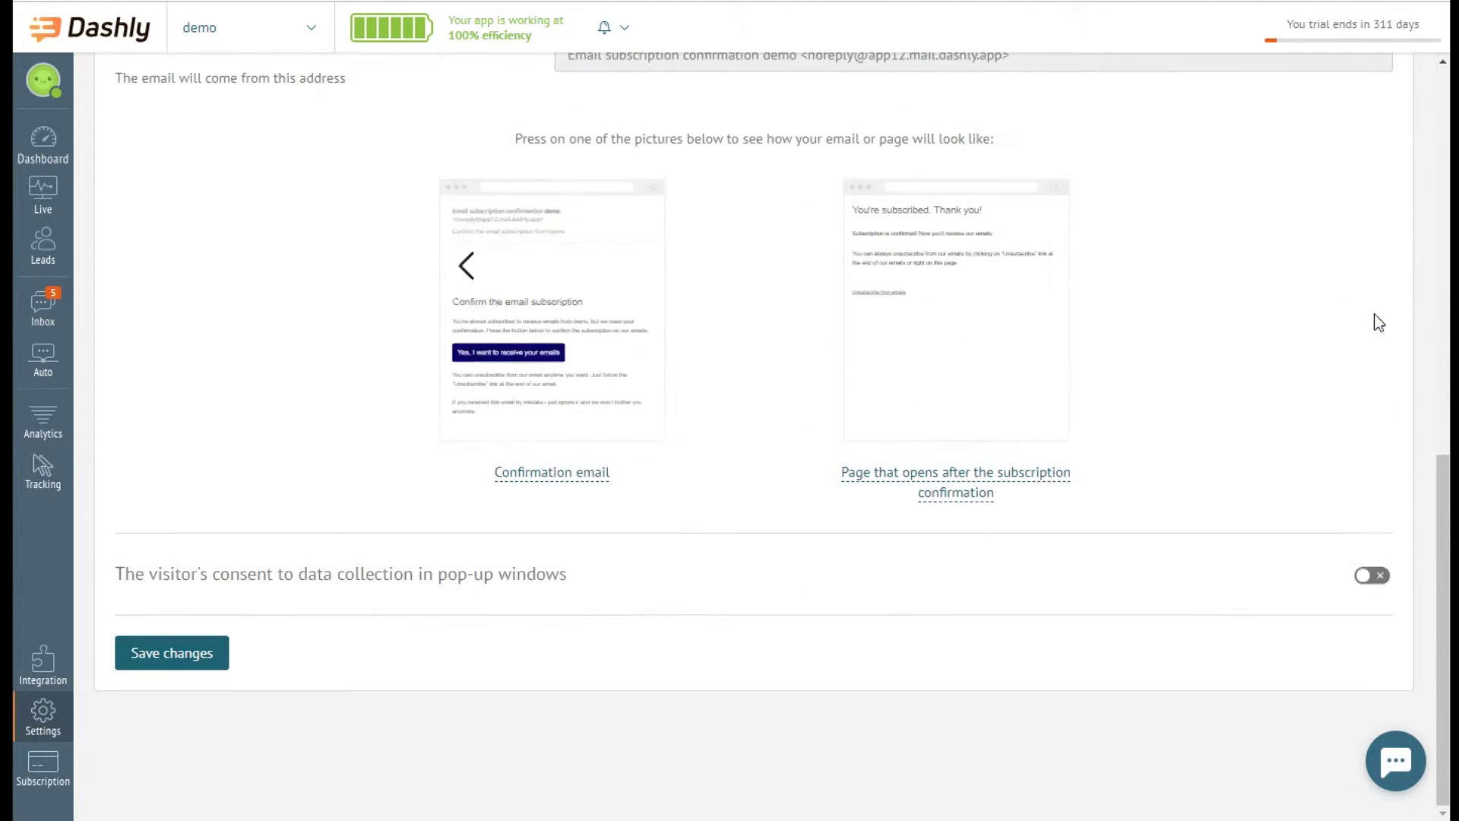
pyautogui.click(1377, 577)
pyautogui.scroll(-2, 1377, 492)
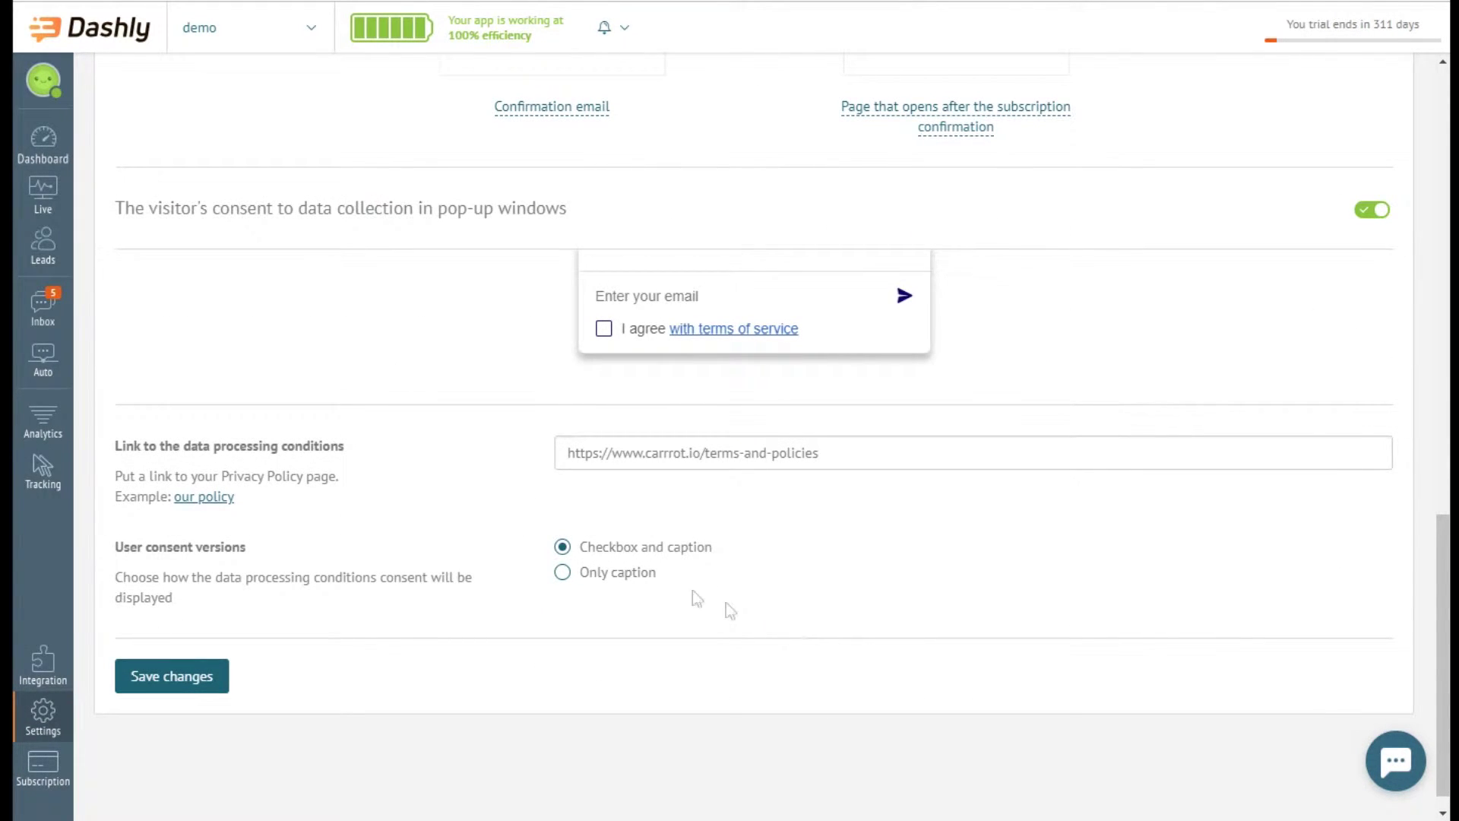
pyautogui.click(628, 576)
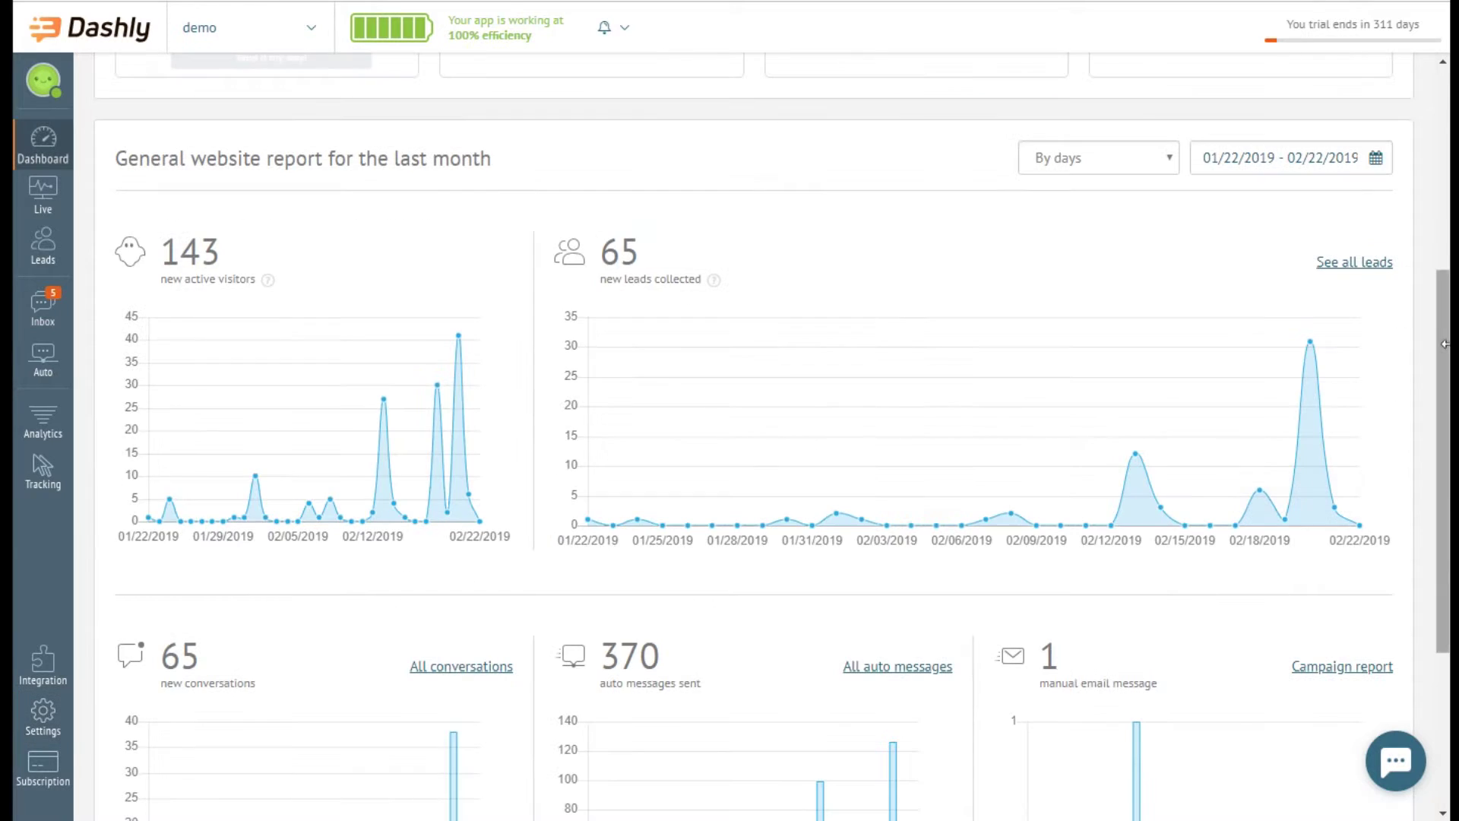
# Step: Open the account's list of websites from the dashboard
pyautogui.moveTo(1444, 353); pyautogui.dragTo(1443, 380)
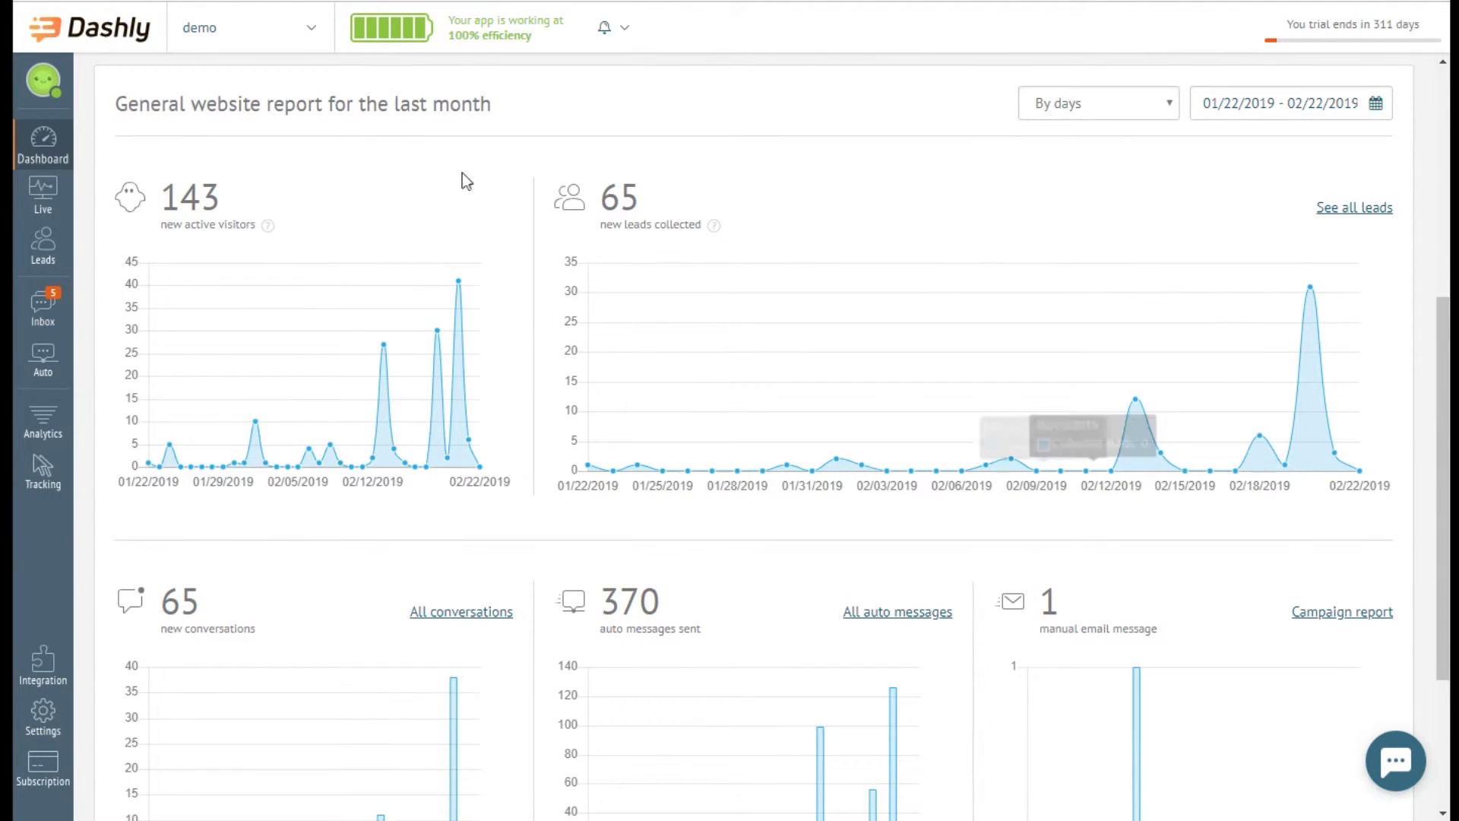
pyautogui.moveTo(46, 83)
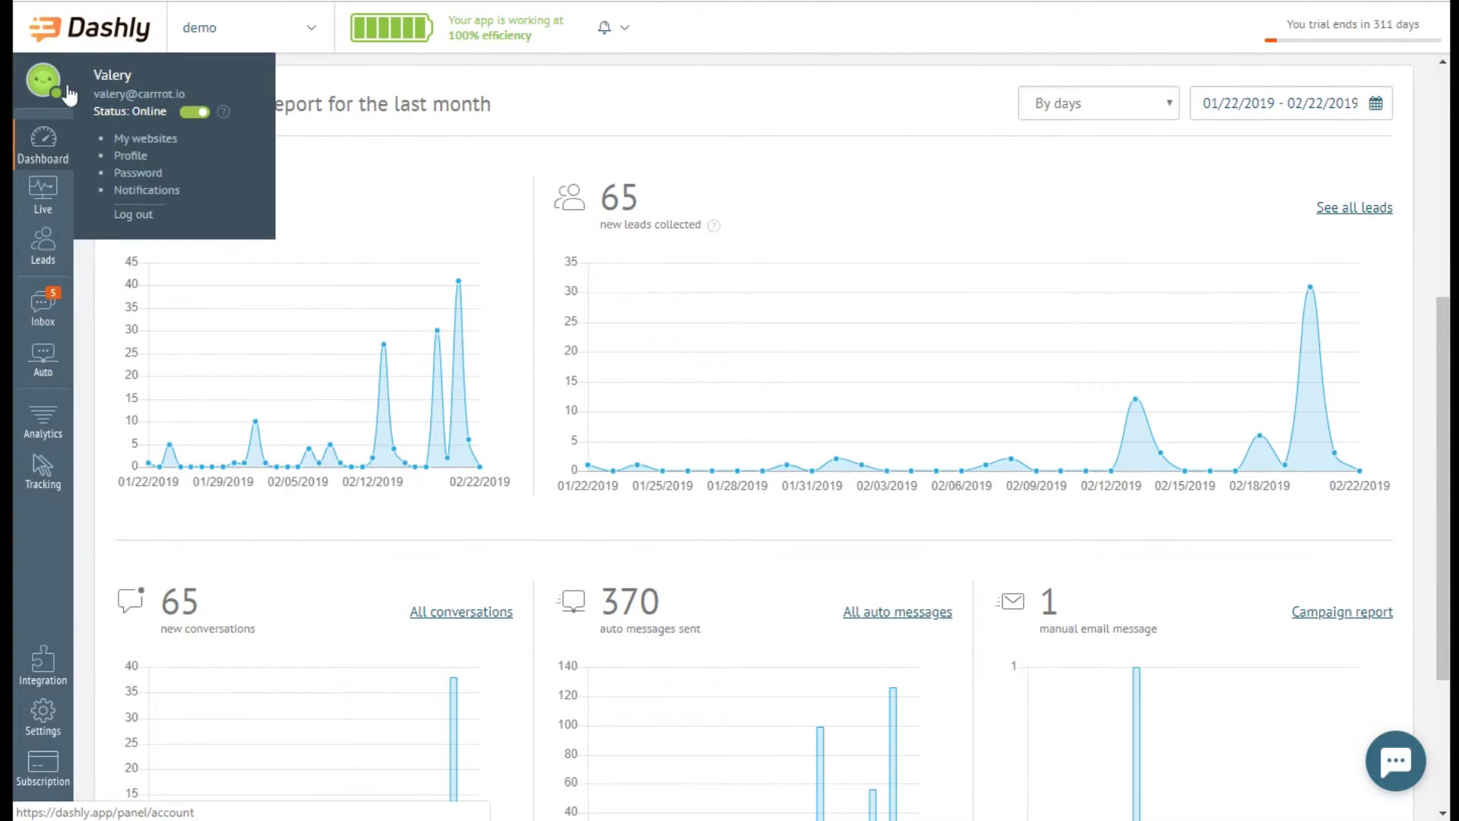
pyautogui.click(172, 144)
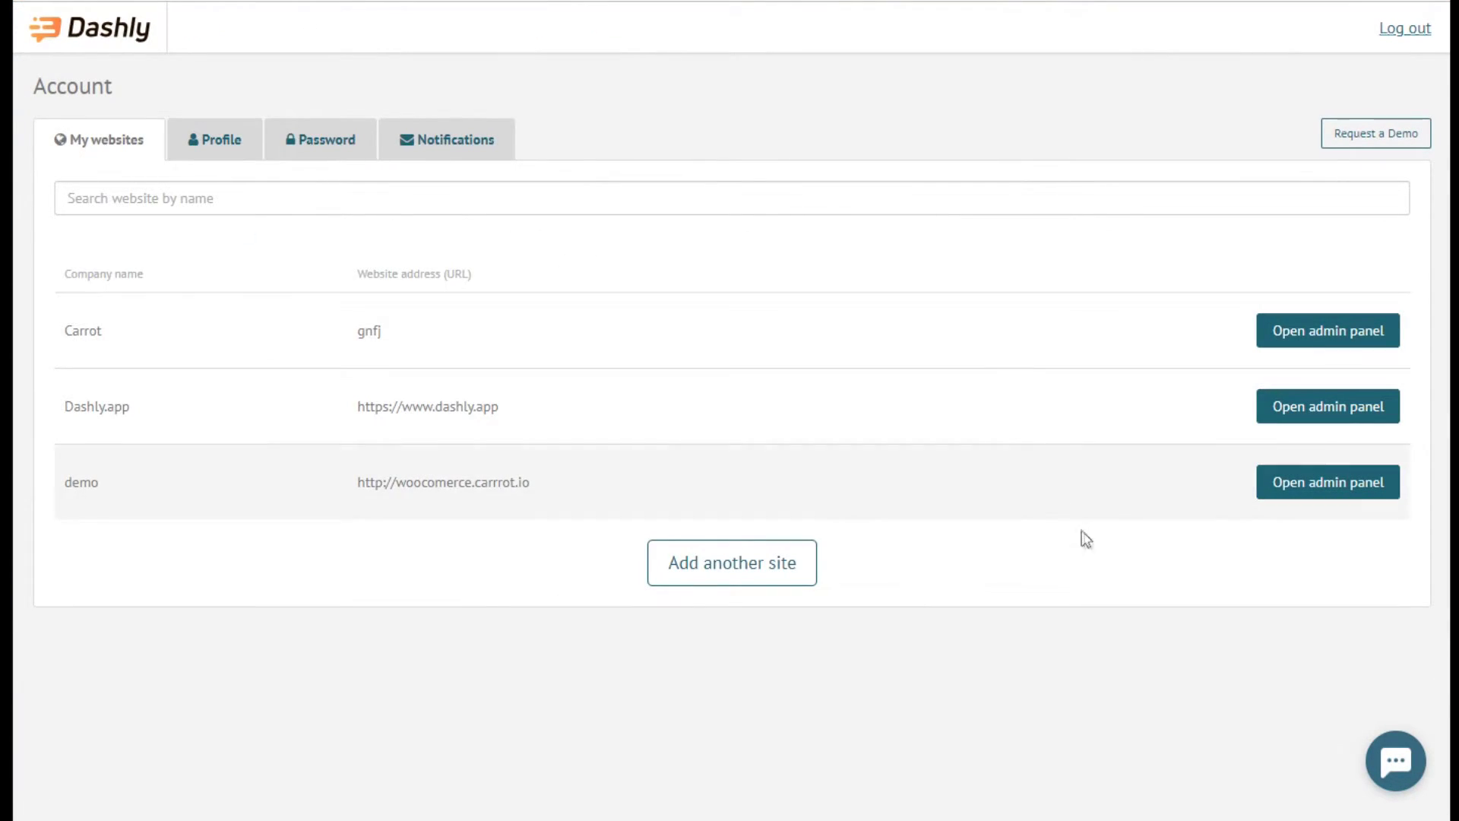
# Step: Start adding another site of the SaaS type and leave the website address form without filling it in
pyautogui.click(807, 574)
pyautogui.click(498, 299)
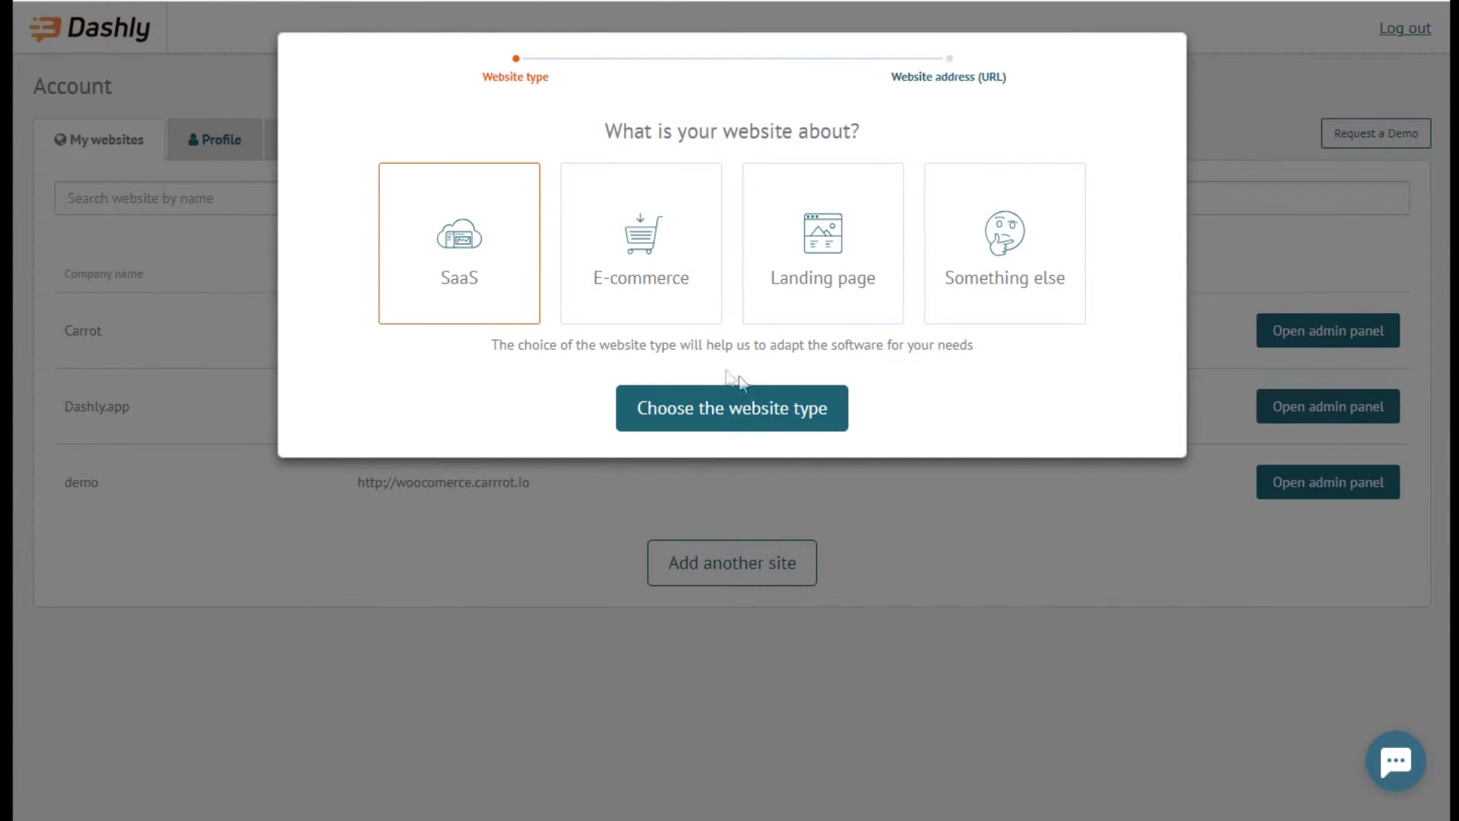
pyautogui.click(830, 416)
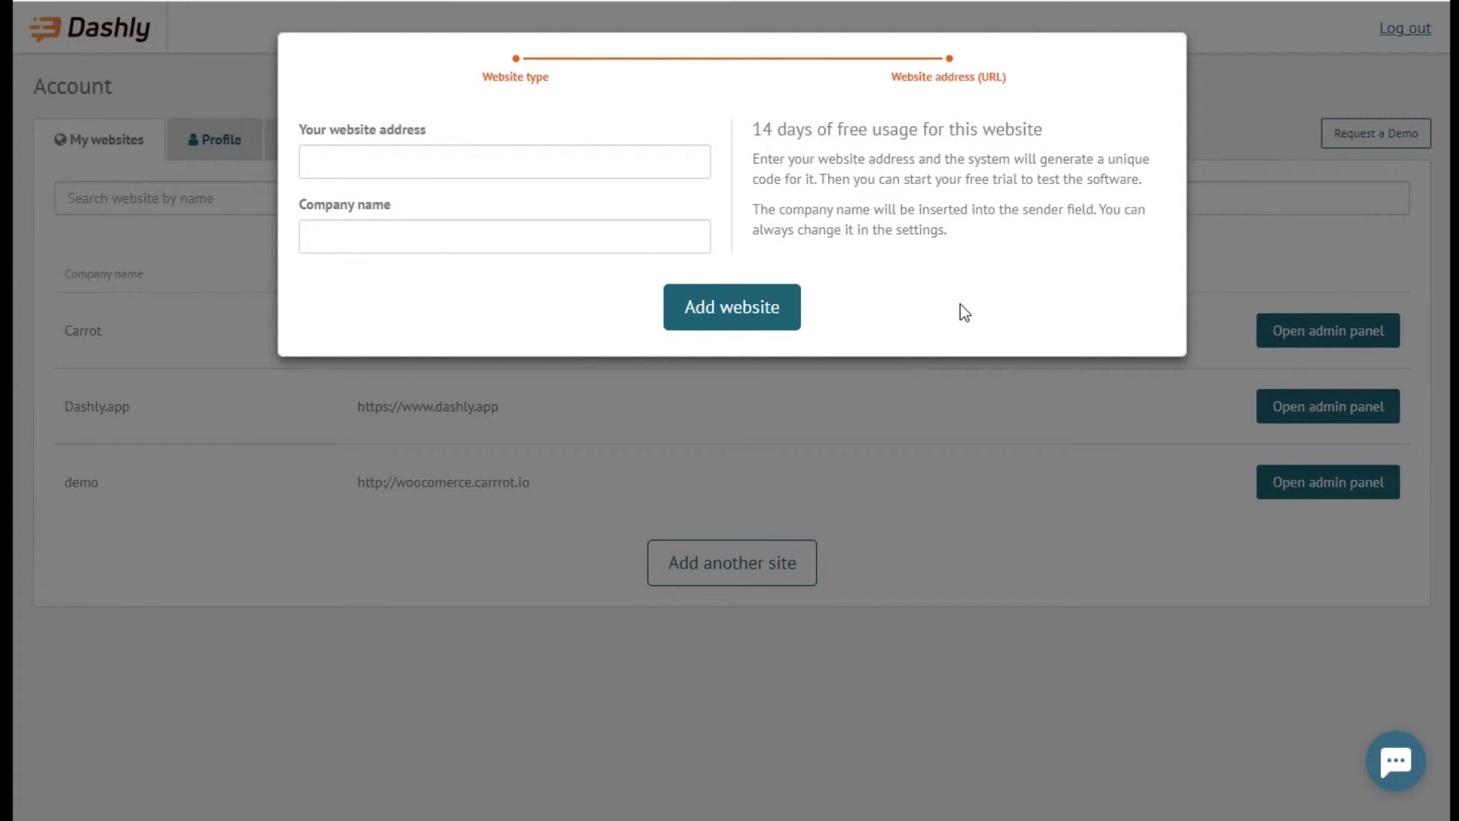
pyautogui.click(1009, 498)
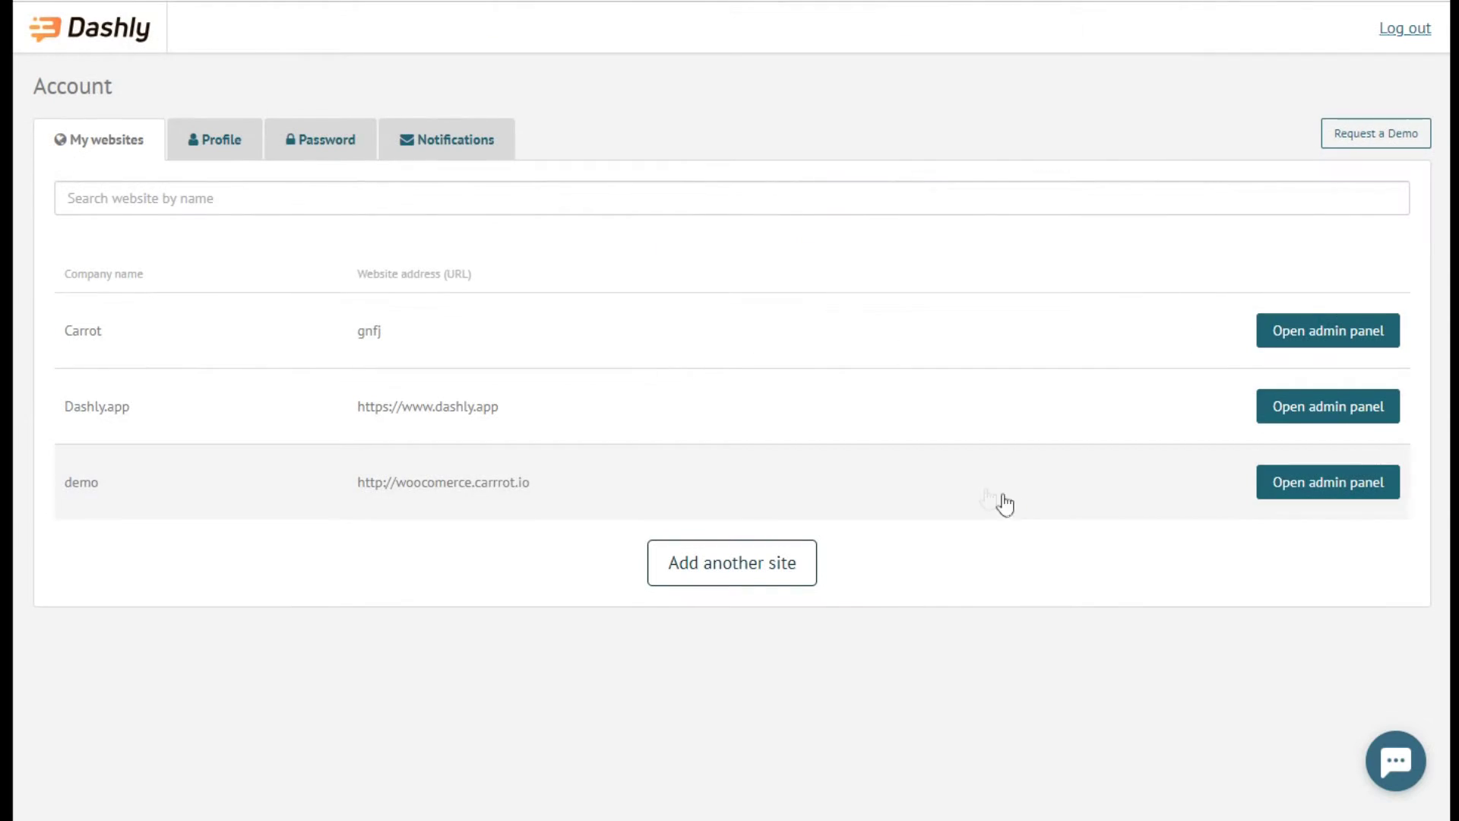
# Step: Examine the account's profile information and the password change form
pyautogui.click(248, 141)
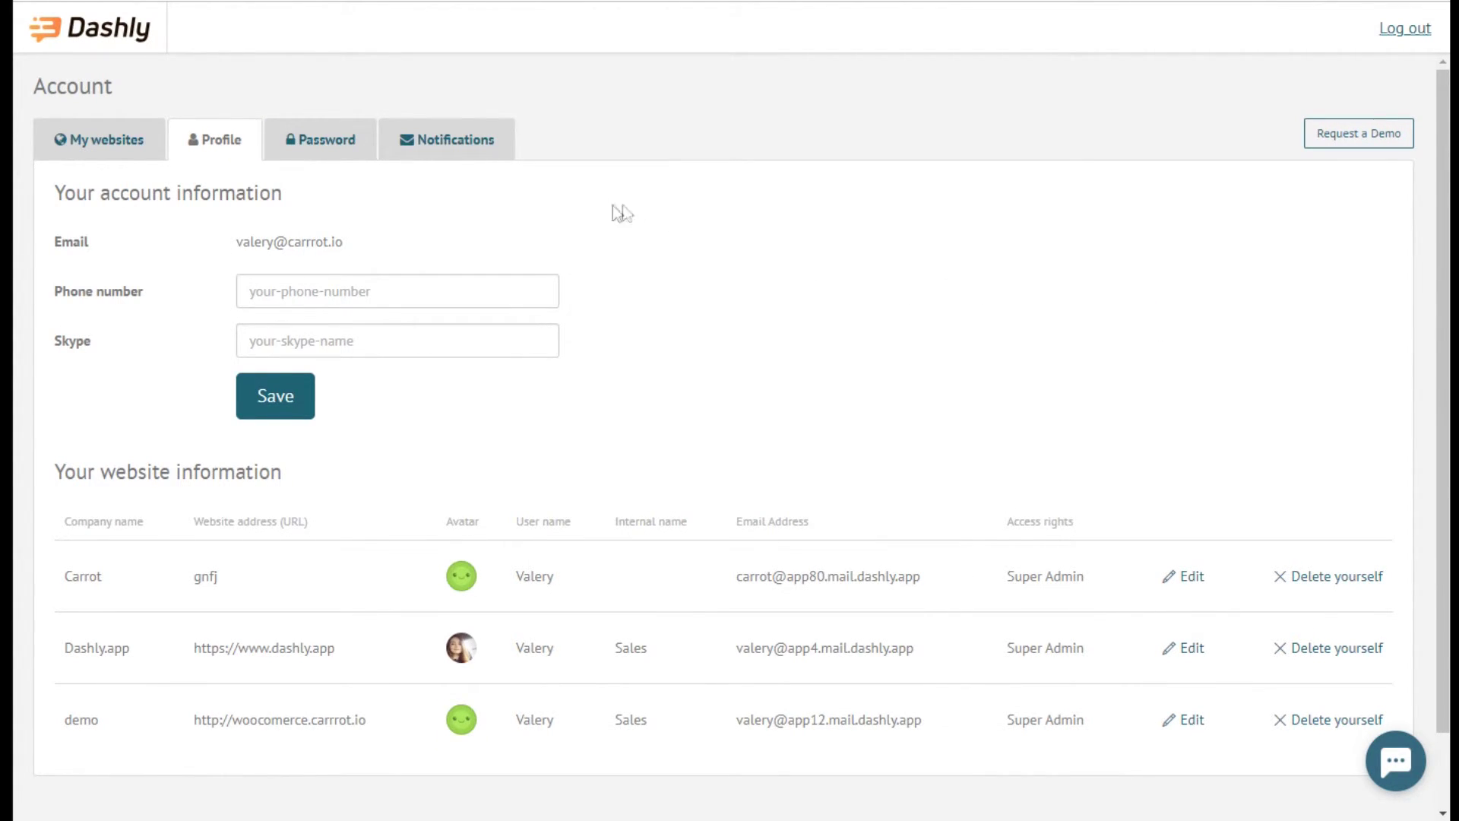
pyautogui.click(366, 148)
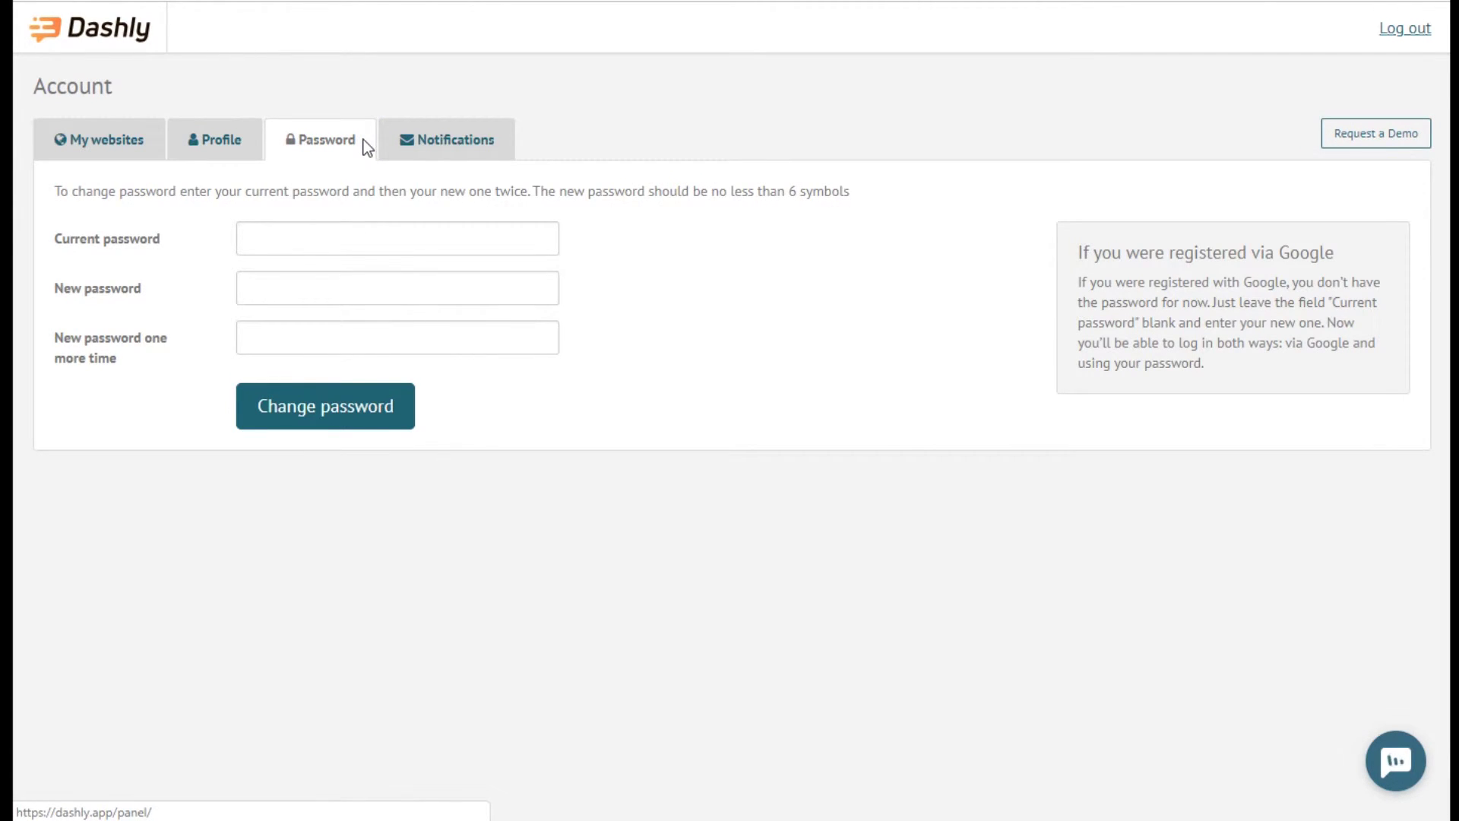
# Step: In the notification settings, turn Dashly.app's desktop notifications about conversations assigned to others on and back off
pyautogui.click(502, 148)
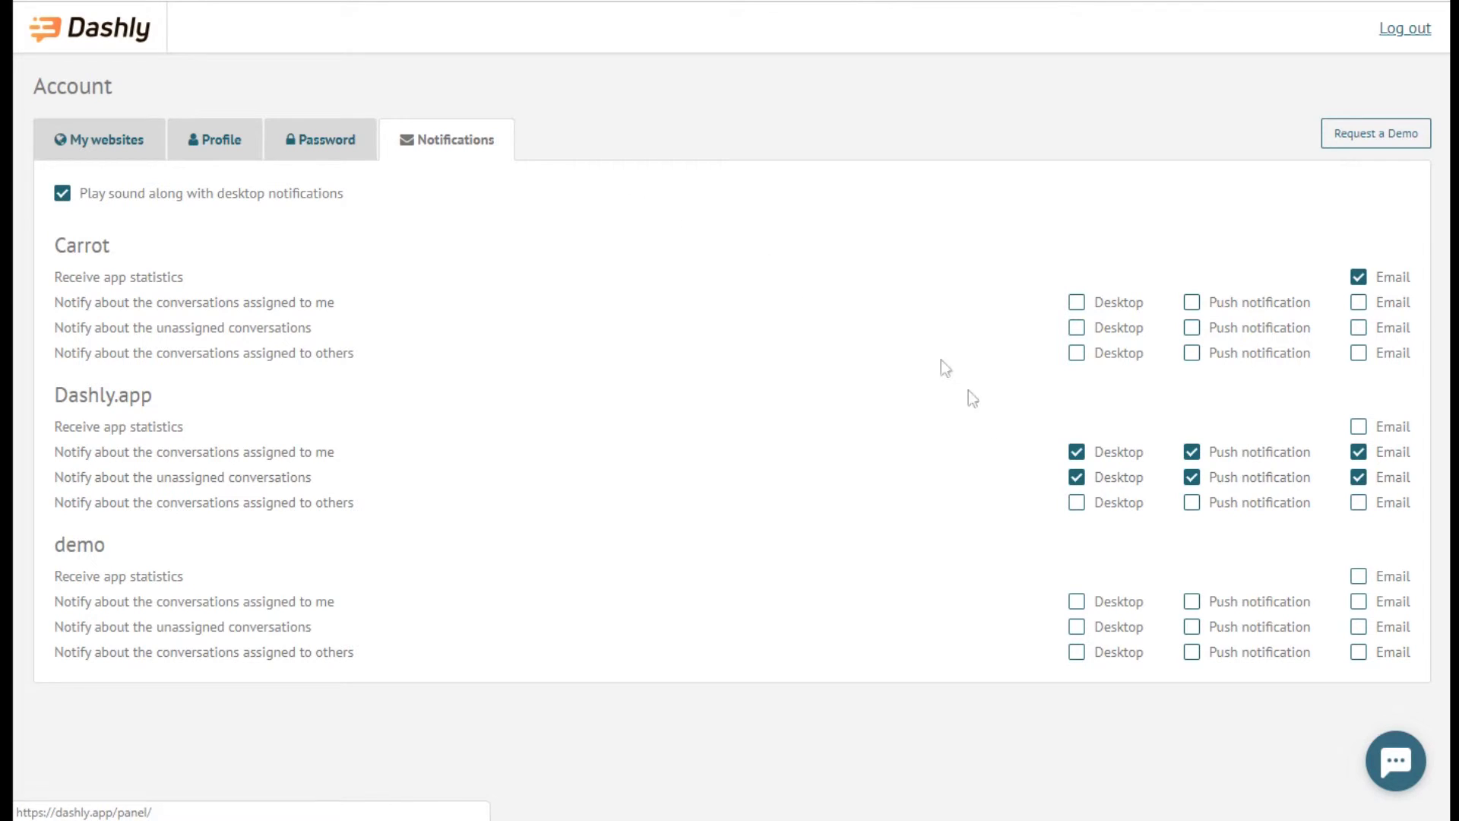
pyautogui.click(1077, 504)
pyautogui.click(1078, 505)
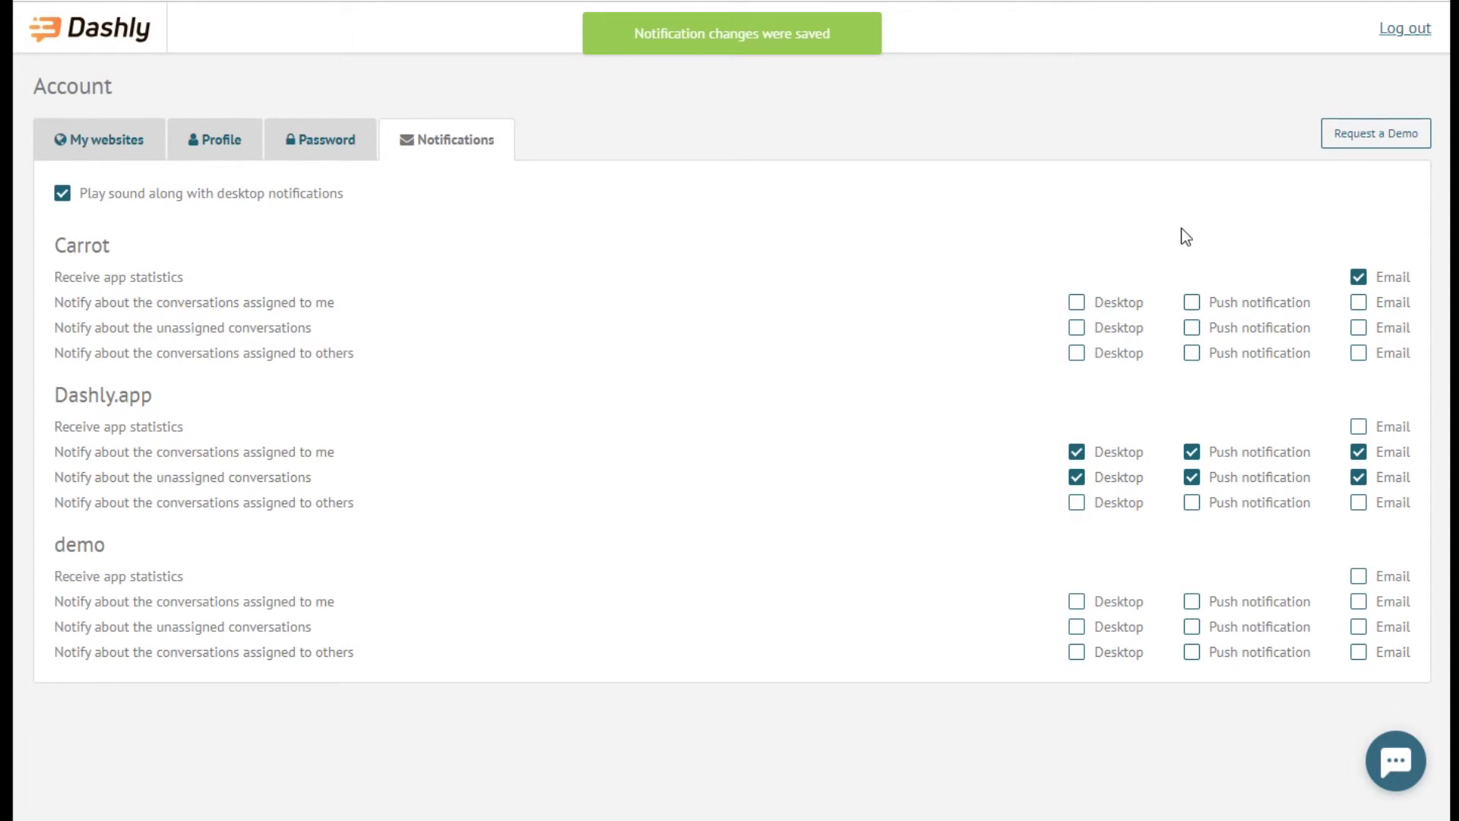
# Step: Open the demo request, check the available times for Monday, February 25, 2019, and close it without booking
pyautogui.click(1426, 141)
pyautogui.moveTo(1027, 325); pyautogui.dragTo(1031, 477)
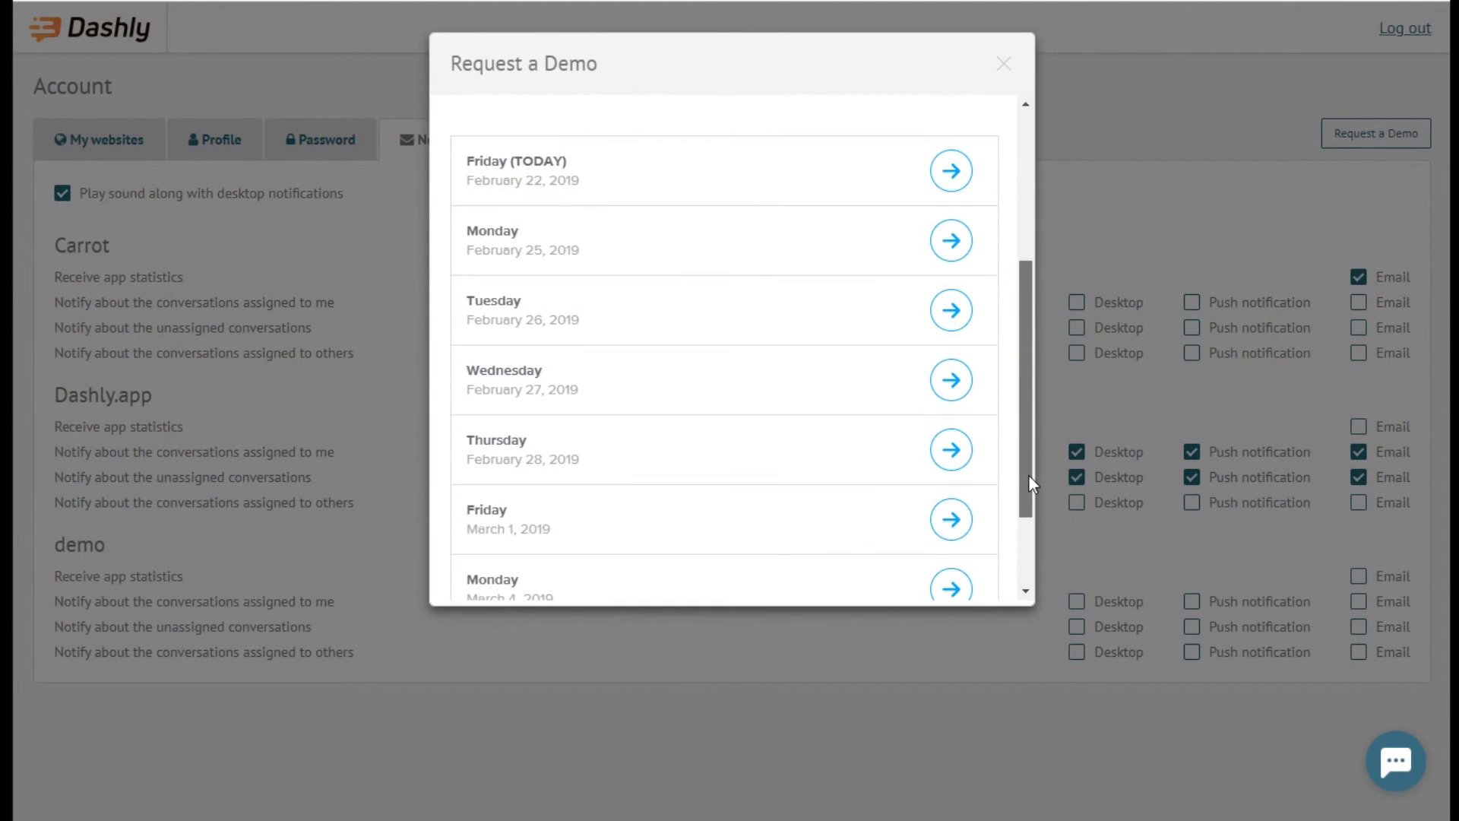
pyautogui.click(952, 235)
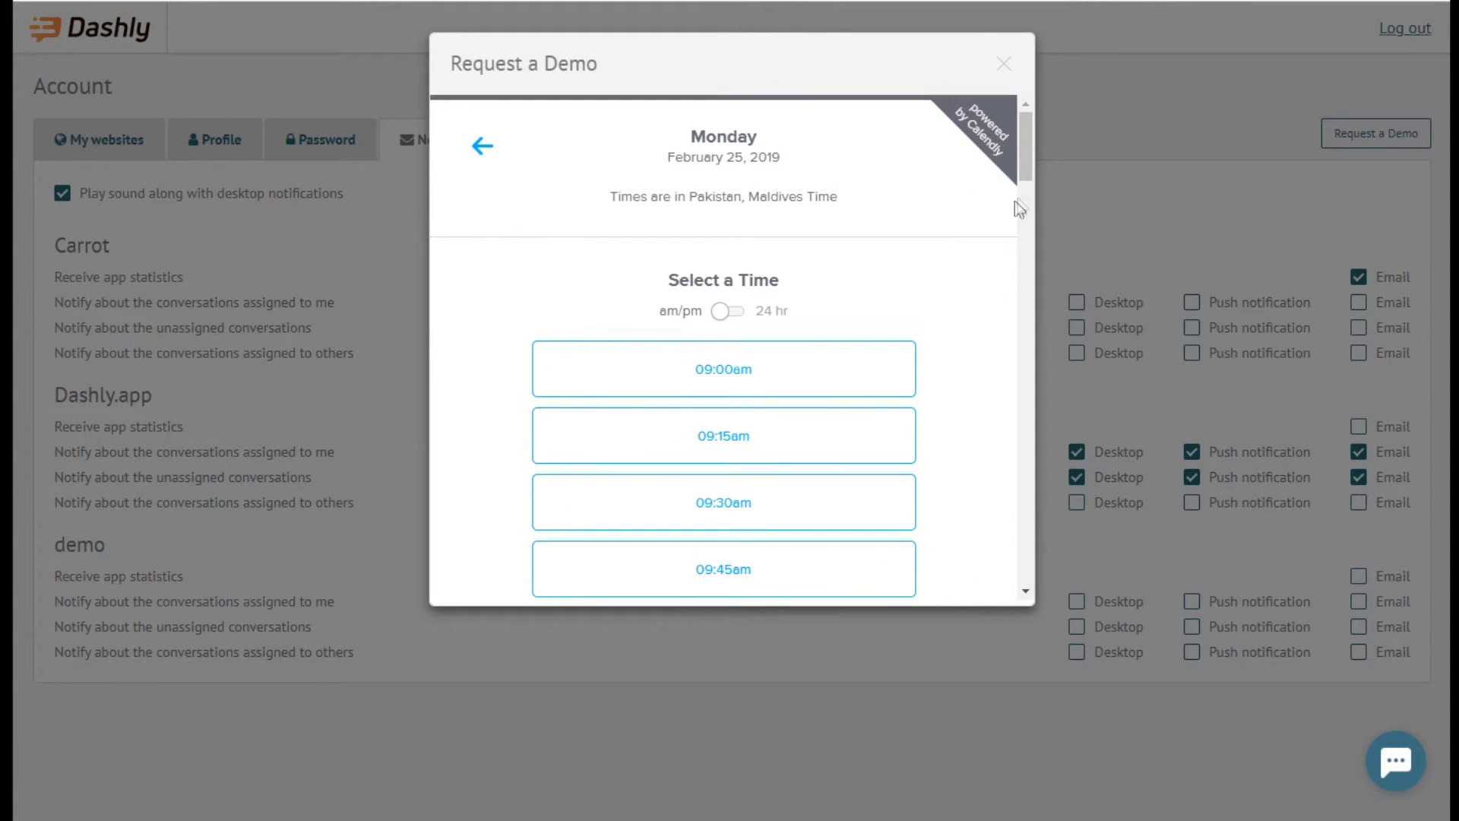
pyautogui.moveTo(1028, 155); pyautogui.dragTo(1027, 215)
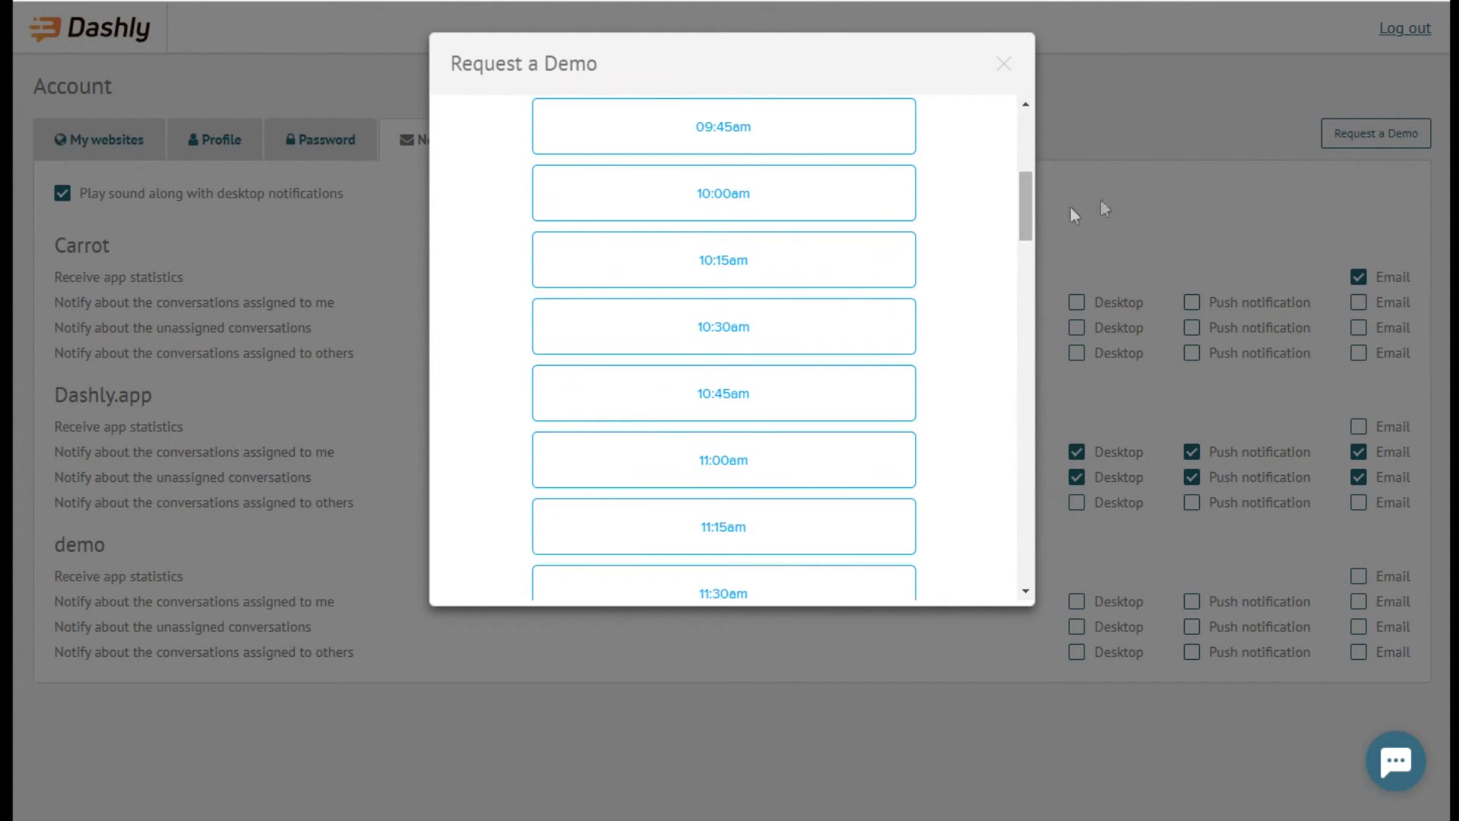
pyautogui.click(1143, 176)
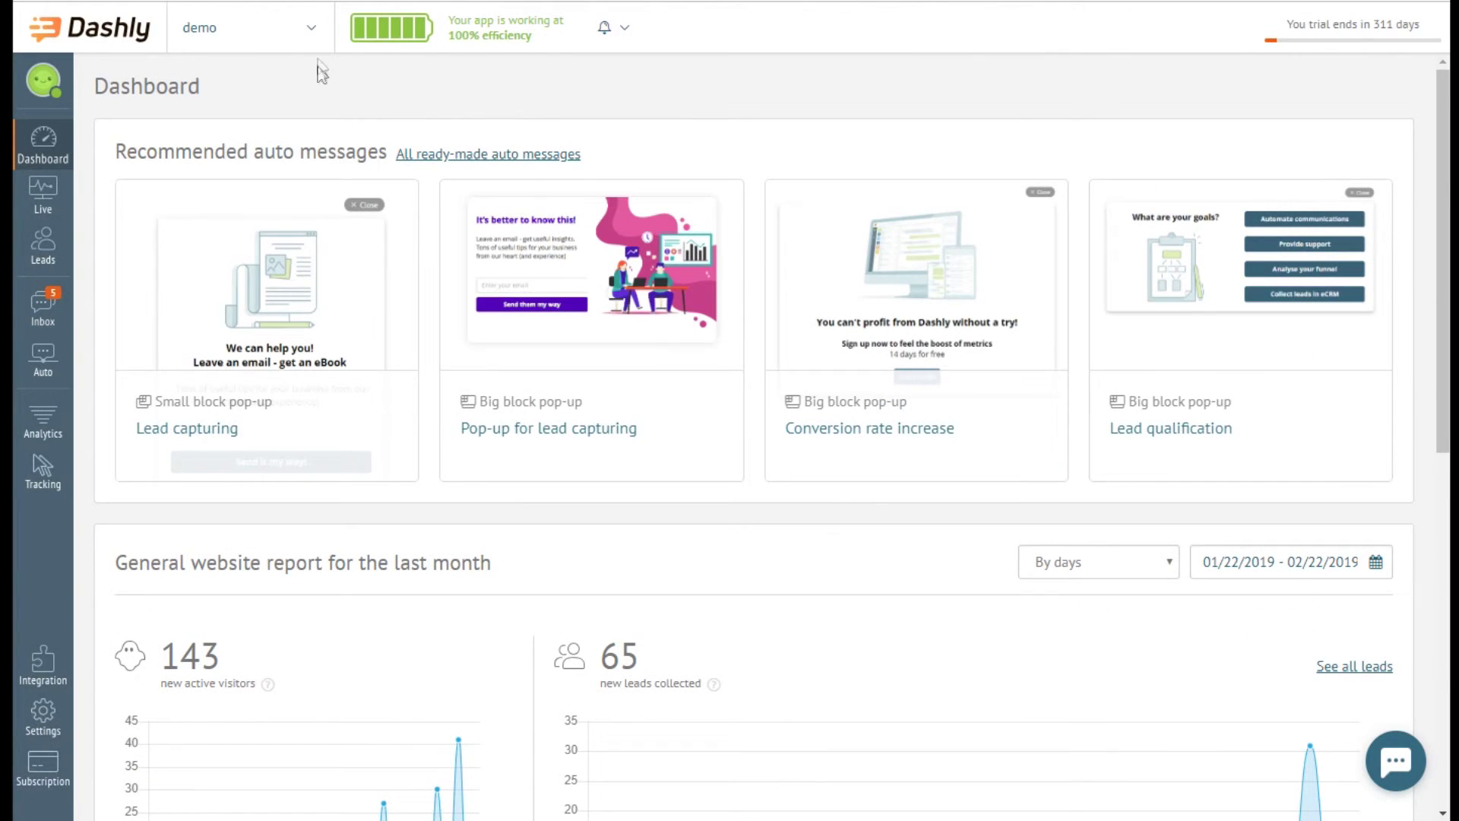
# Step: Look at the project selector and the list of recent notifications on the demo project's dashboard
pyautogui.click(313, 38)
pyautogui.click(313, 38)
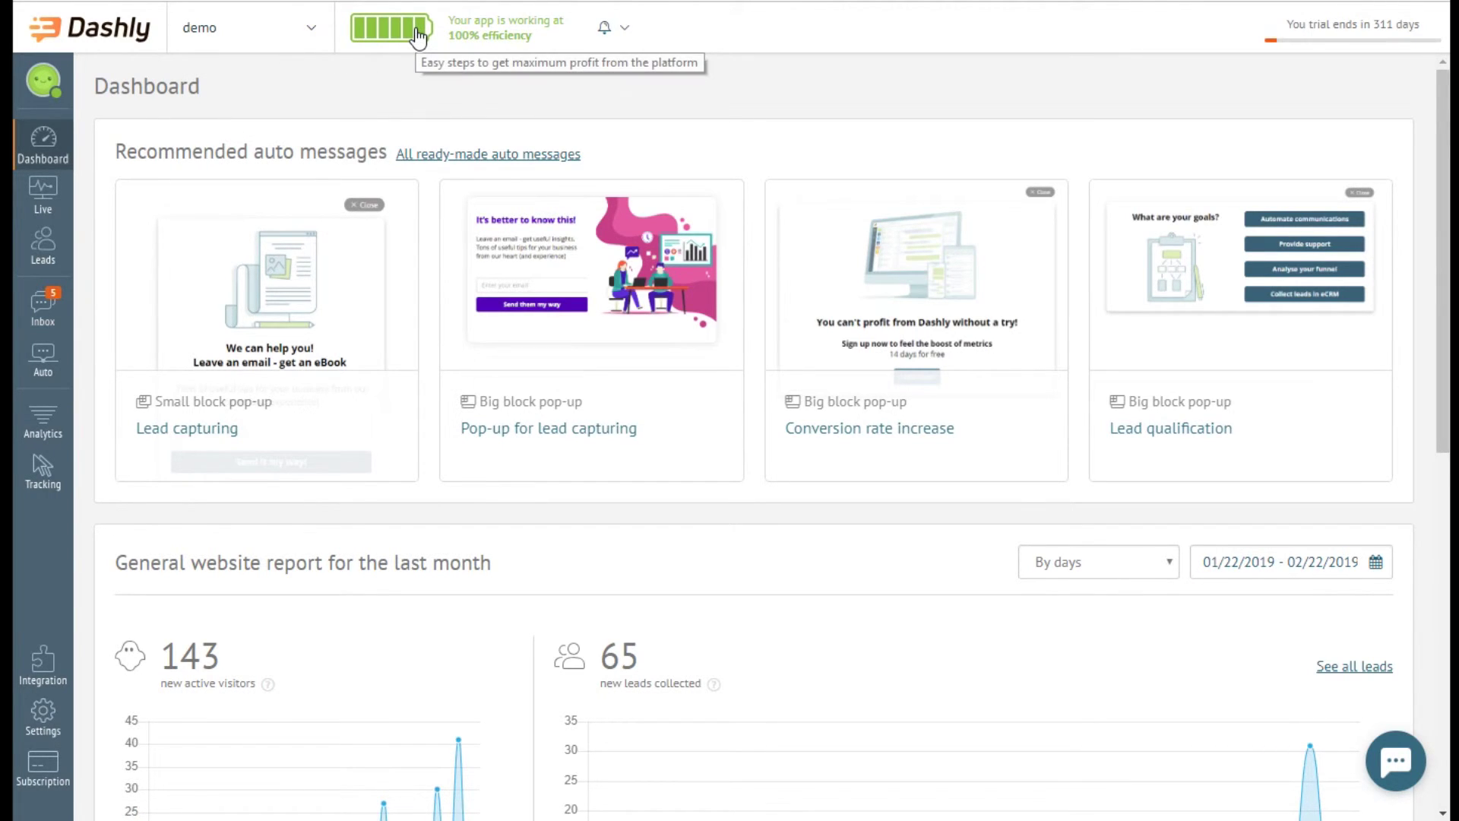
pyautogui.click(627, 30)
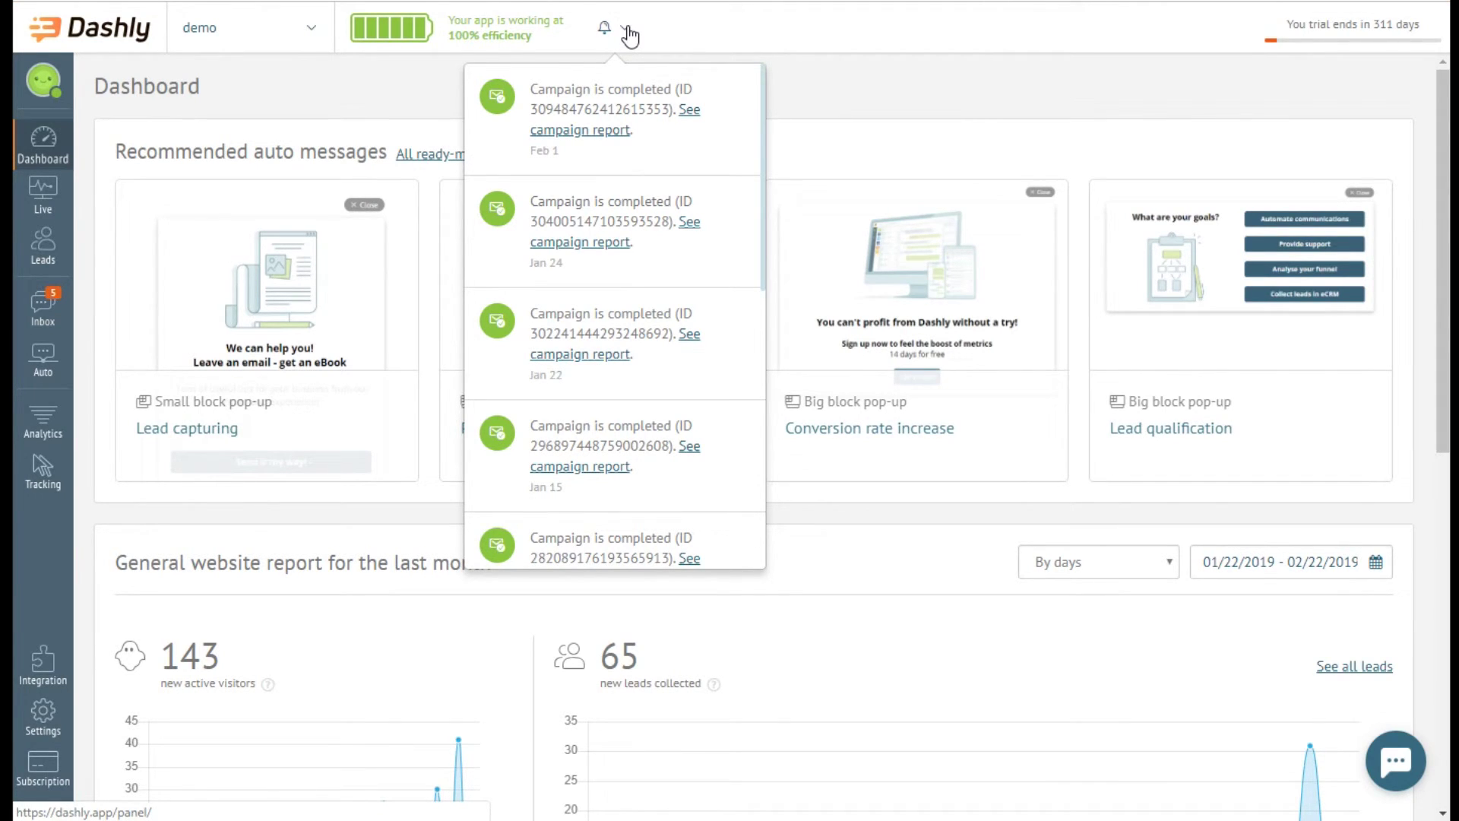
pyautogui.click(629, 32)
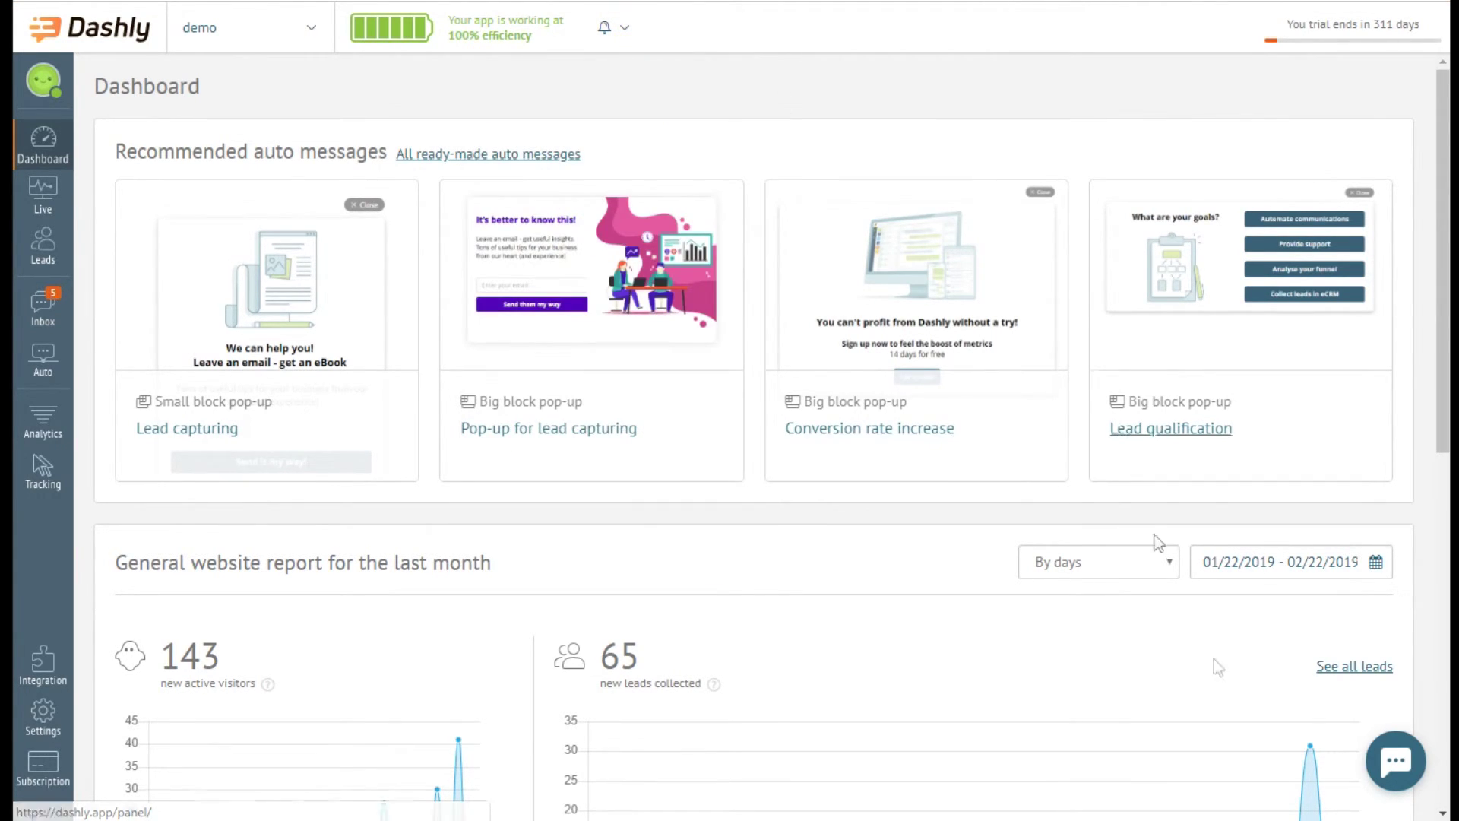
# Step: Open the Dashly support chat to see where requests are sent, and close it
pyautogui.moveTo(1395, 719)
pyautogui.click(1397, 758)
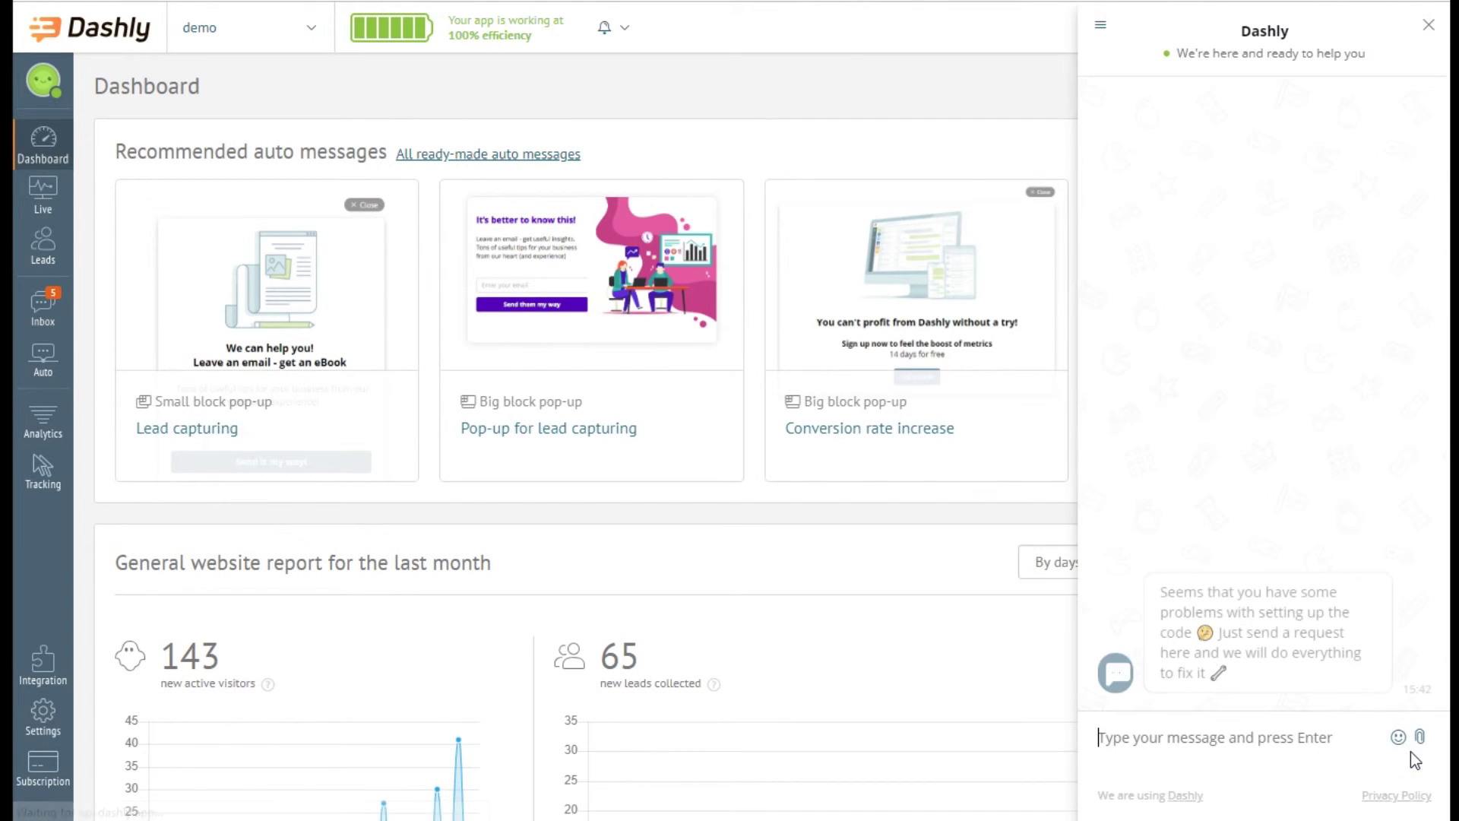
pyautogui.click(1369, 751)
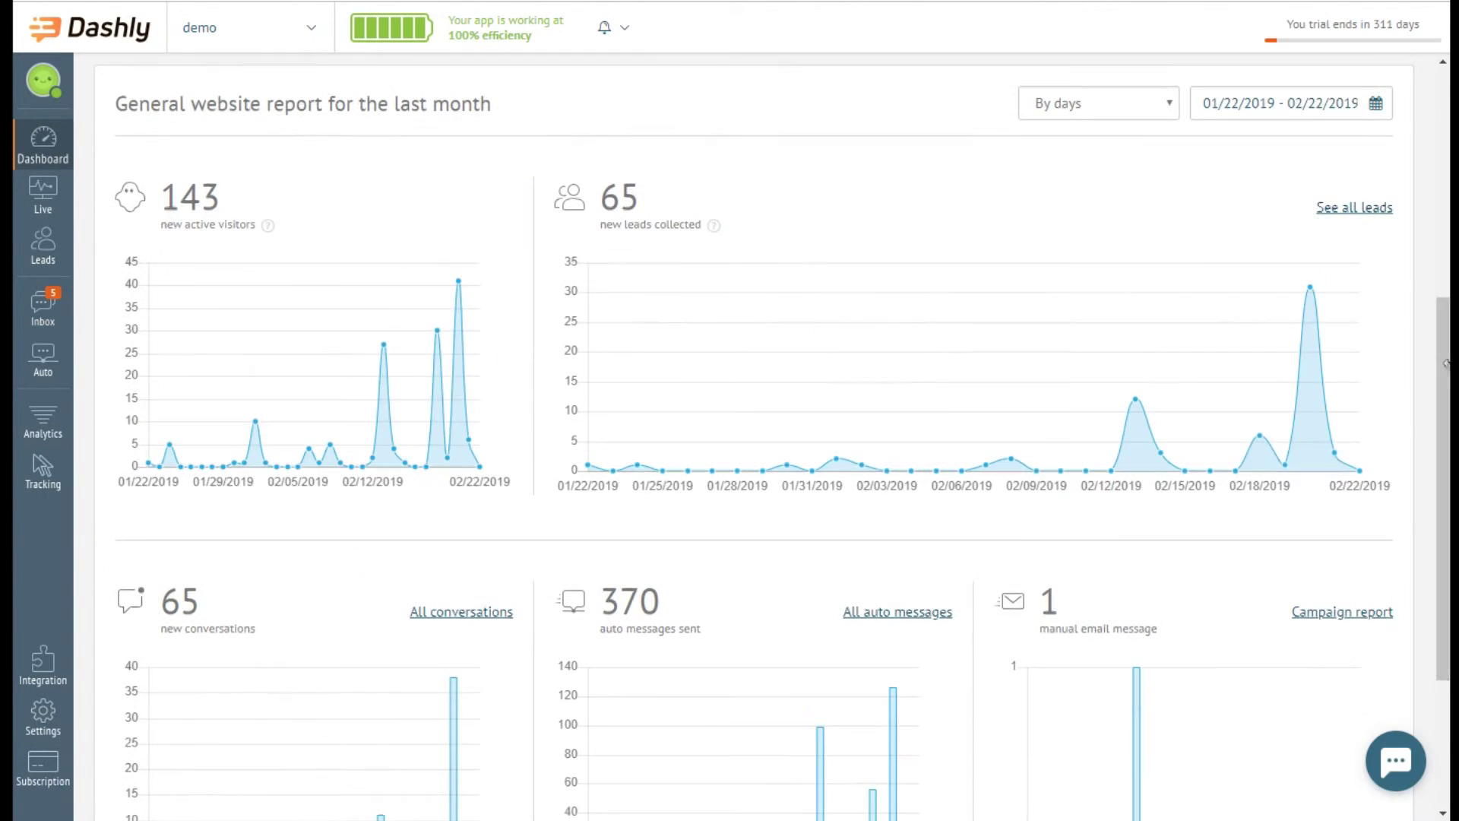
# Step: Check the grouping options of the general website report and set its period to the last 7 days
pyautogui.click(1171, 105)
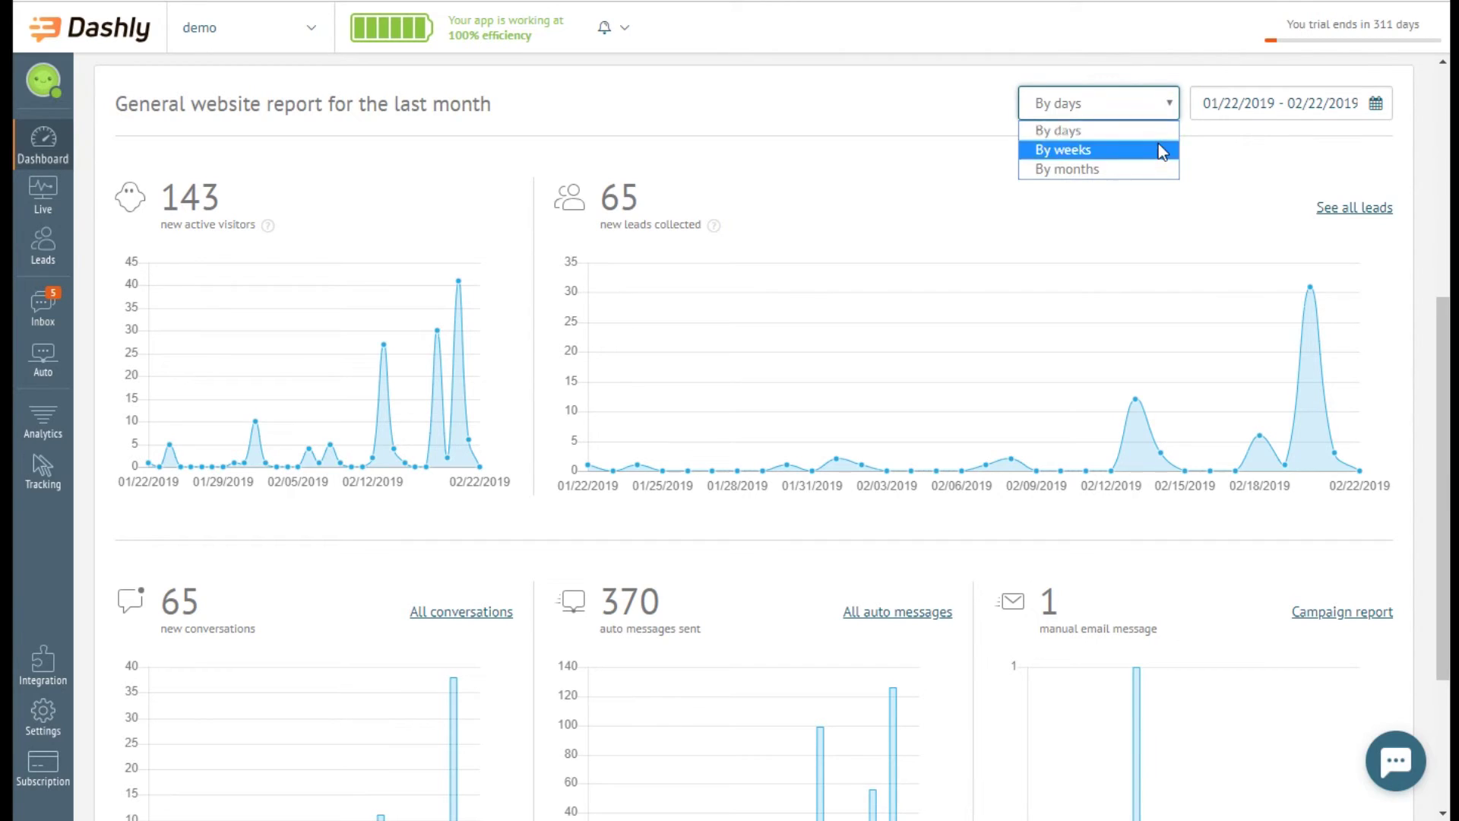
pyautogui.click(1375, 105)
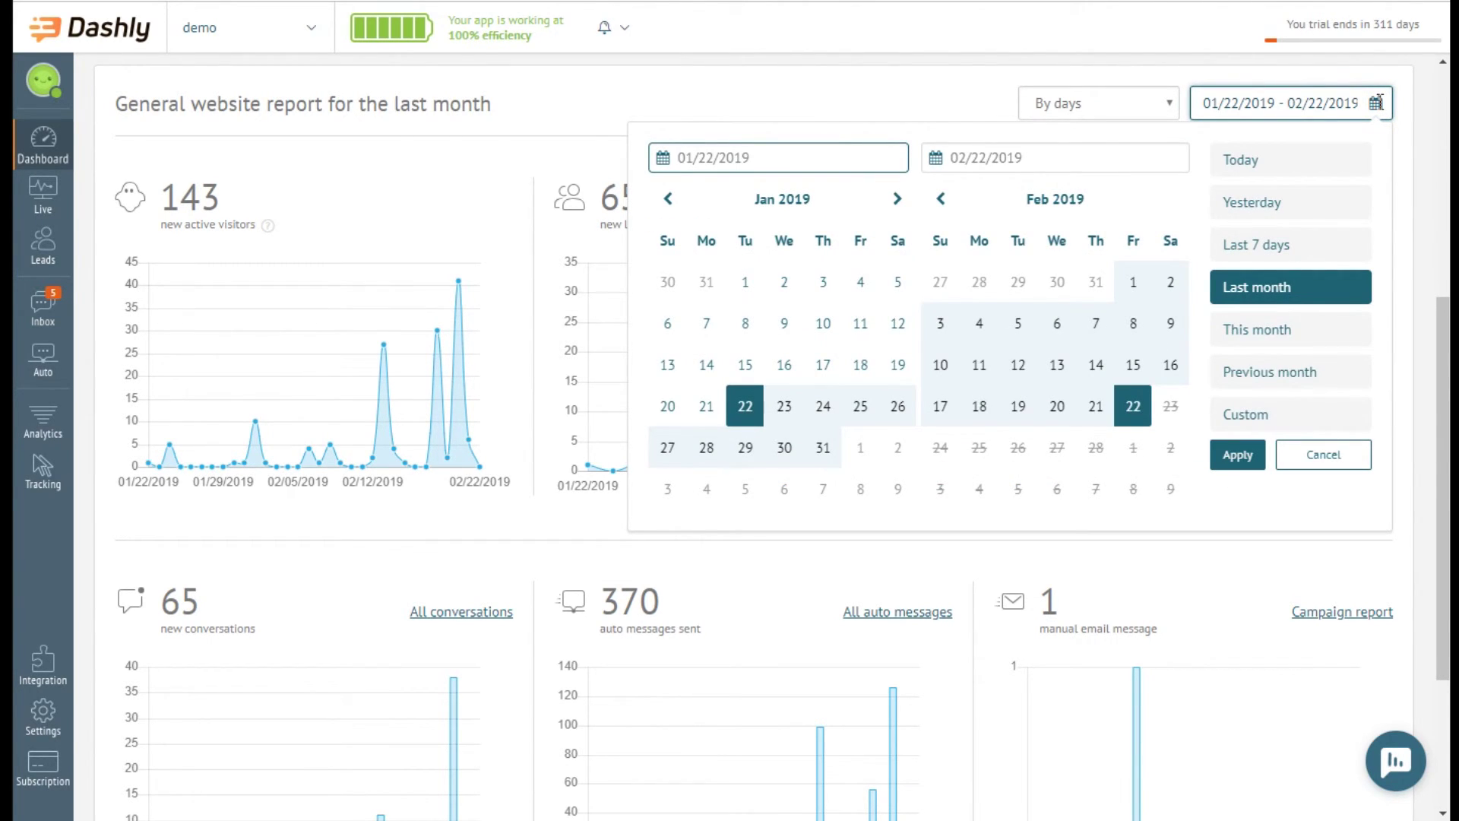
pyautogui.click(1344, 244)
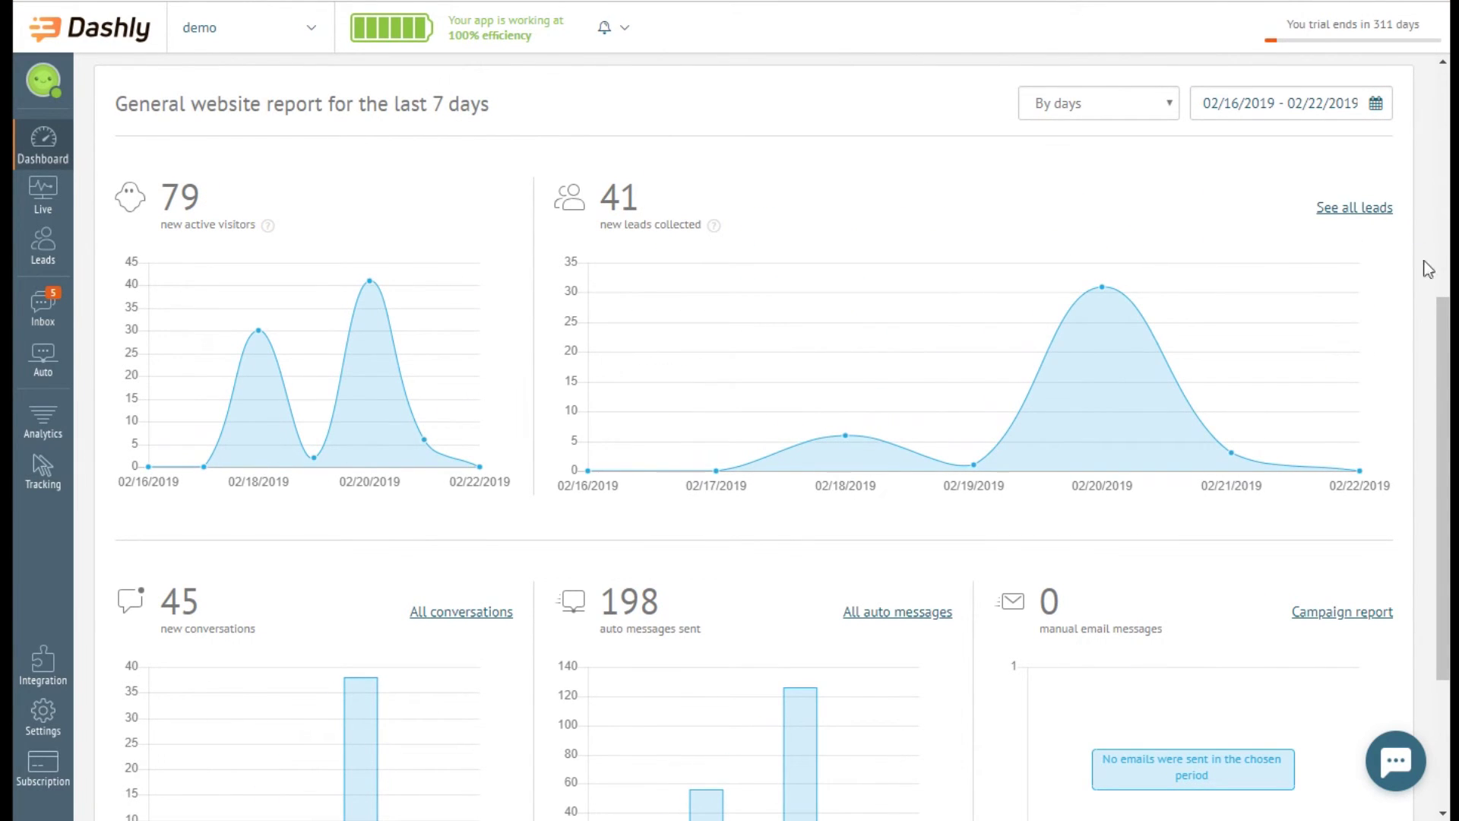
pyautogui.moveTo(1442, 355)
pyautogui.mouseDown()
pyautogui.moveTo(1442, 437)
pyautogui.moveTo(1436, 361)
pyautogui.mouseUp()
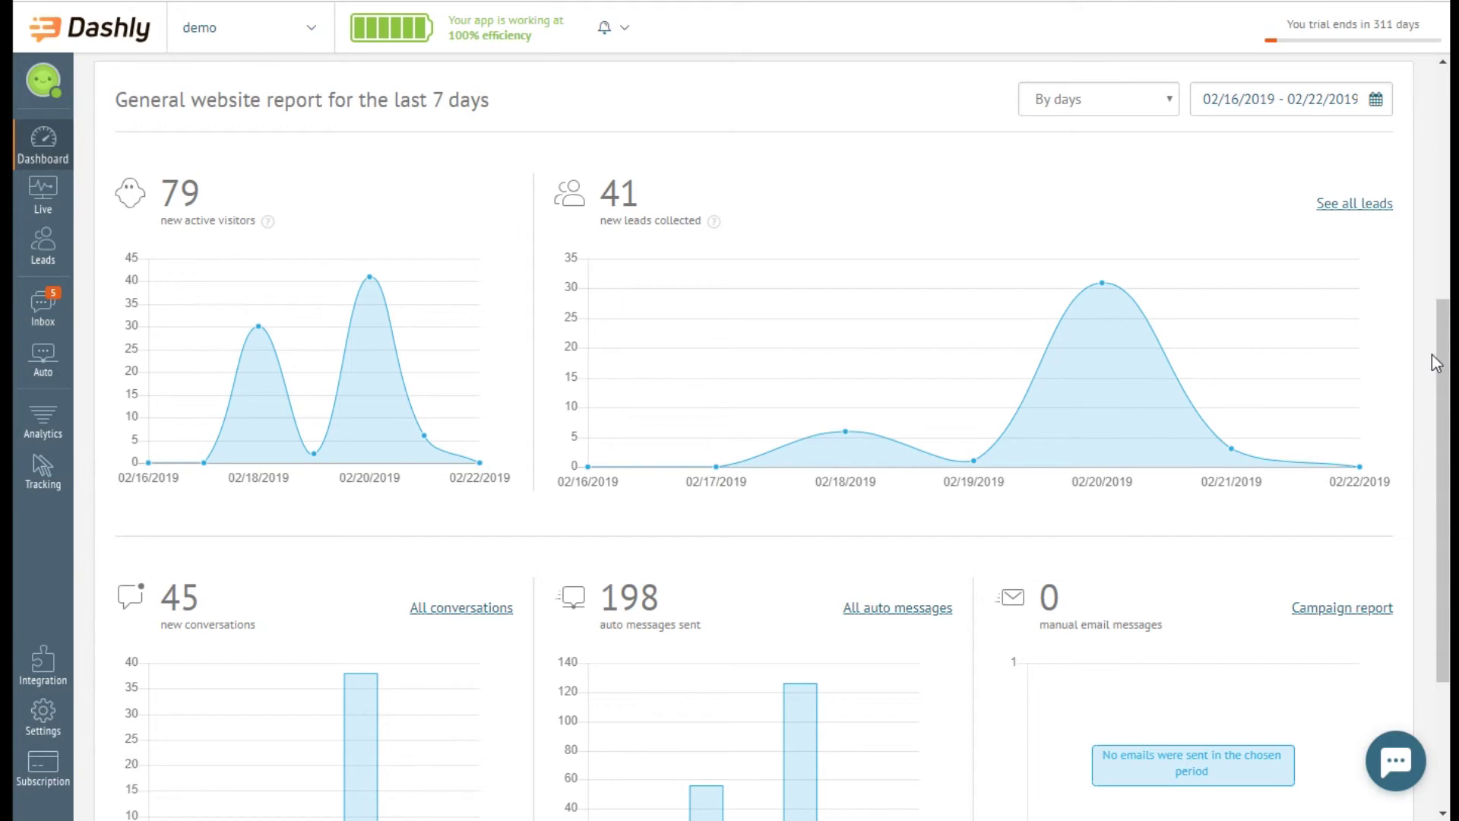
# Step: Open the project's subscription page and view more details about the emails sent
pyautogui.click(43, 768)
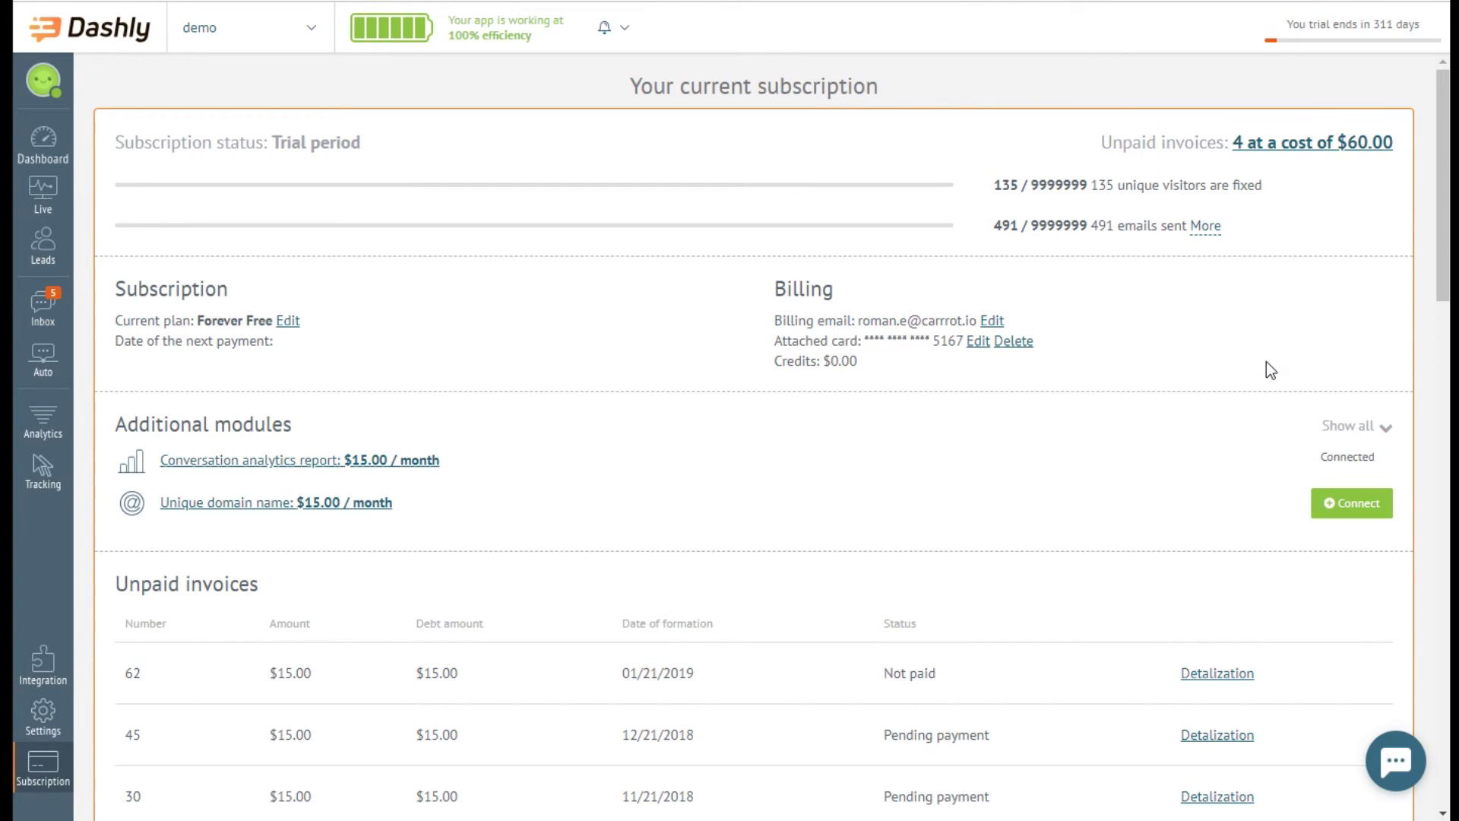
pyautogui.click(1211, 230)
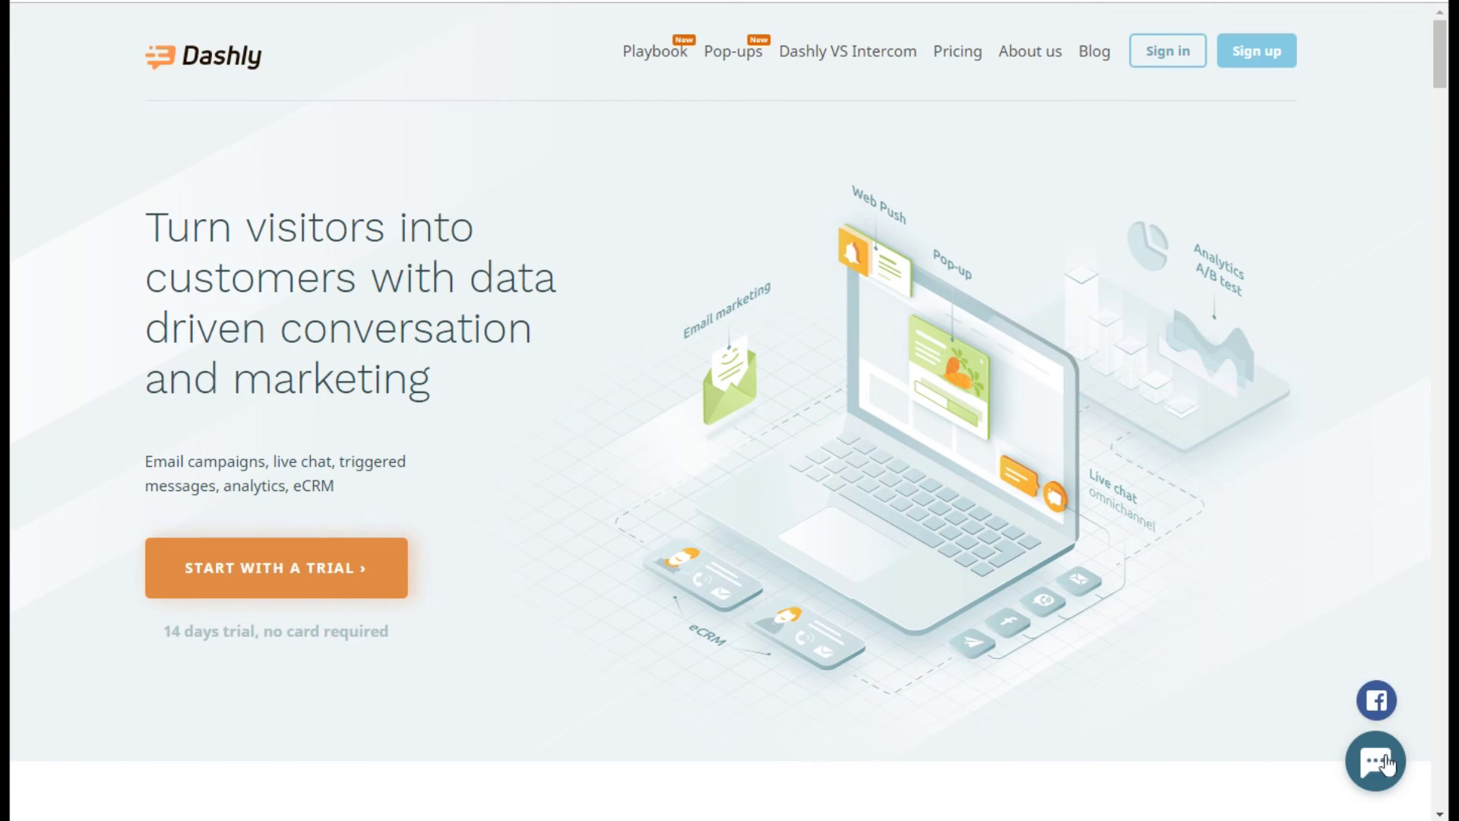
# Step: Open and close the support chat on the Dashly website, and look through the topics of the help center
pyautogui.click(1375, 760)
pyautogui.click(1408, 25)
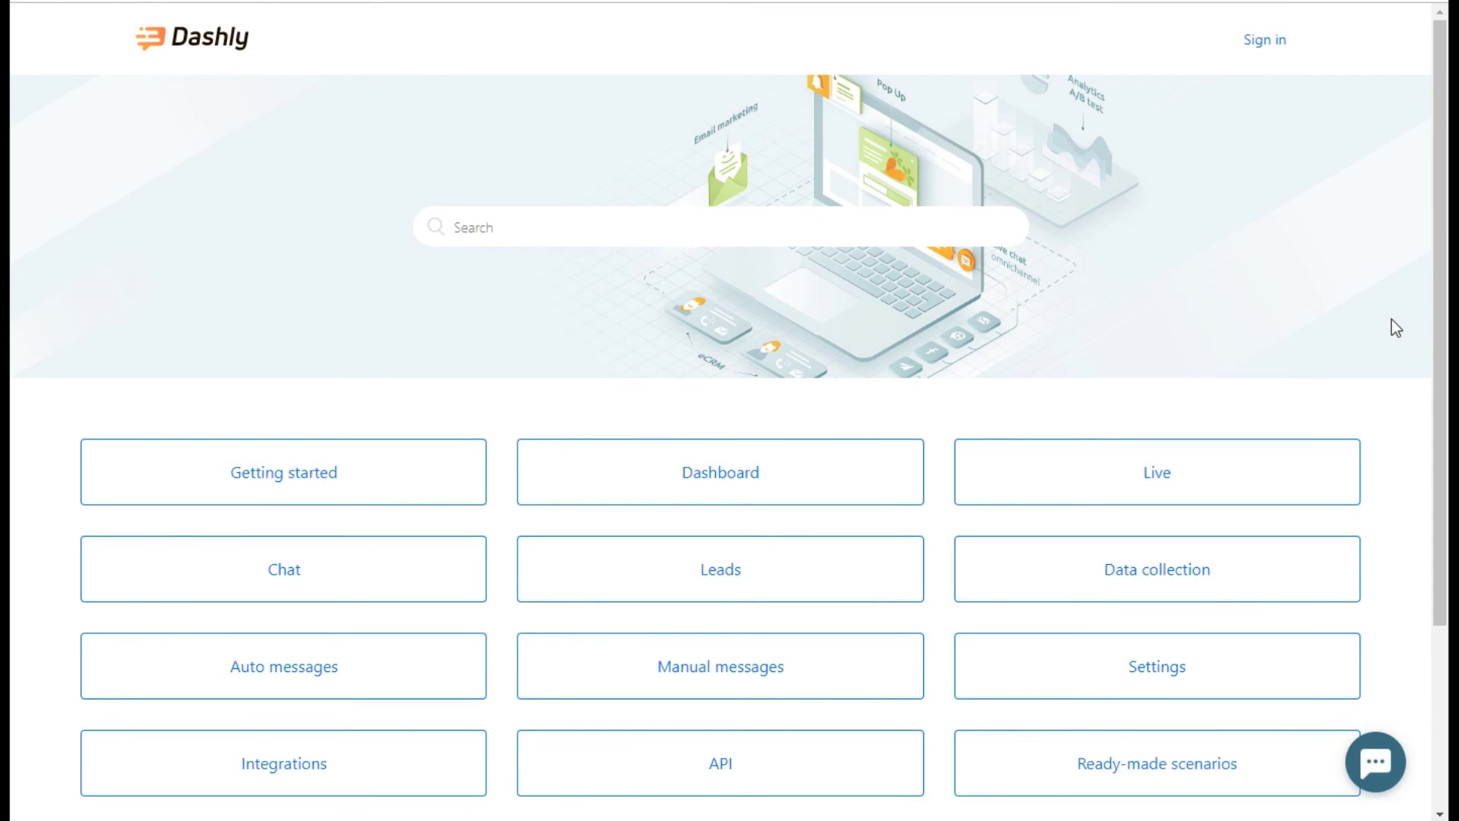
pyautogui.scroll(-3, 1396, 328)
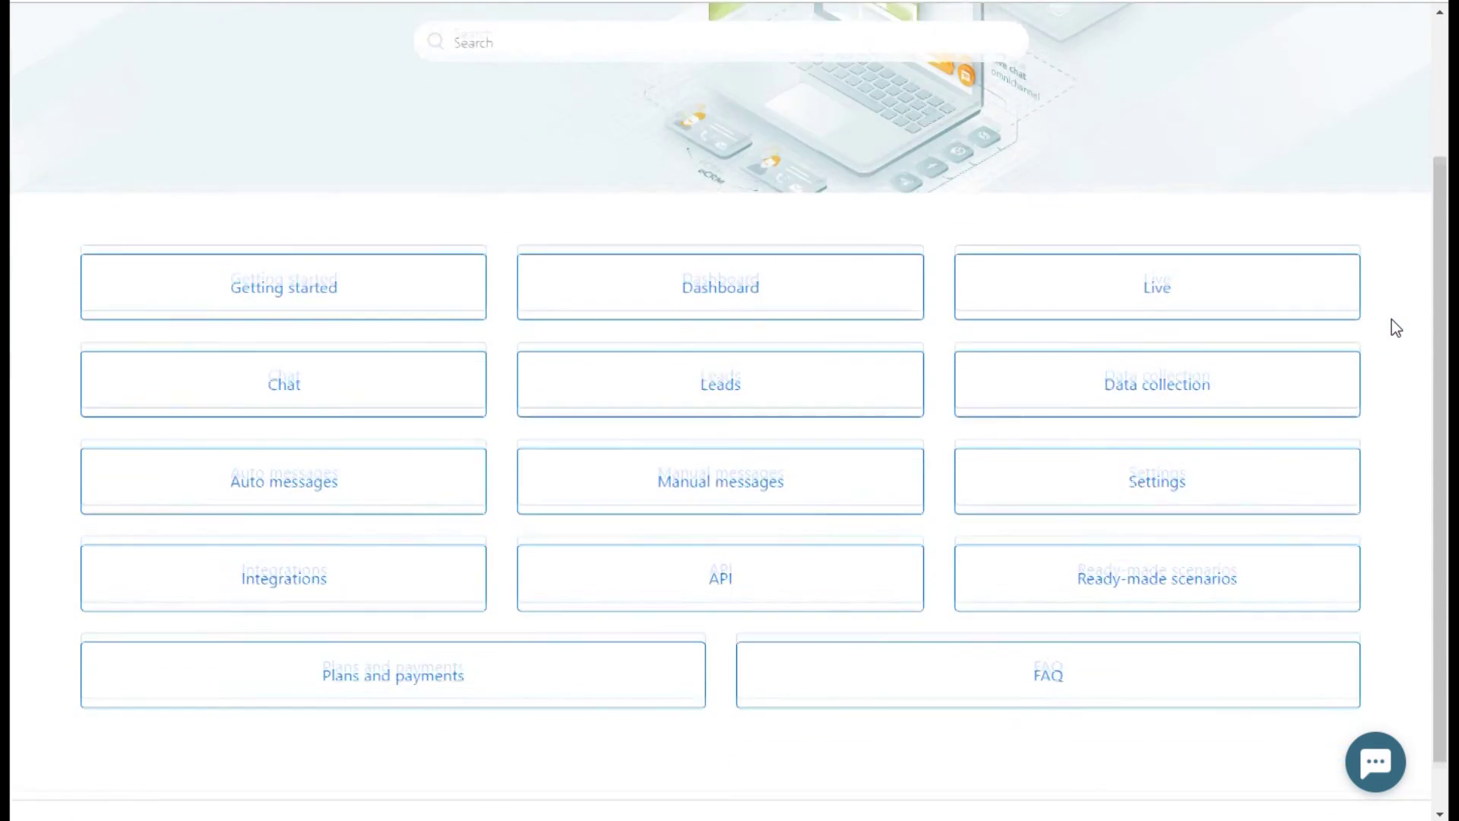